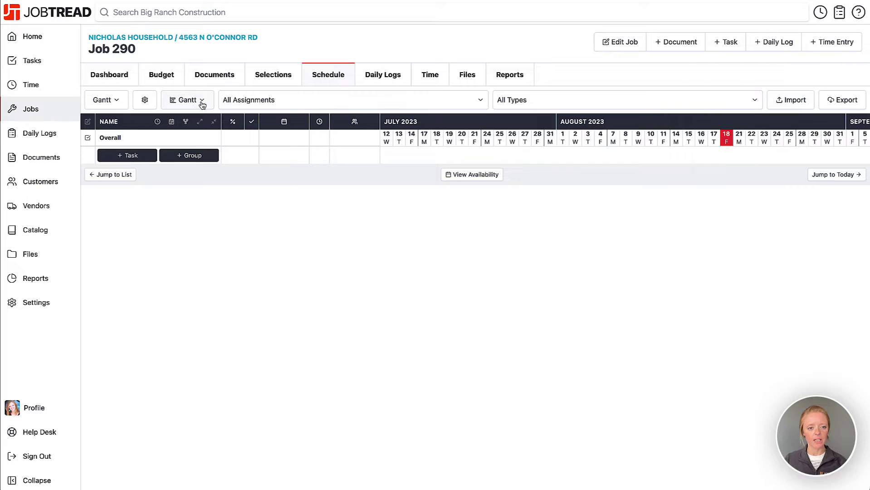
{"action": "left_click", "coordinate": [201, 103]}
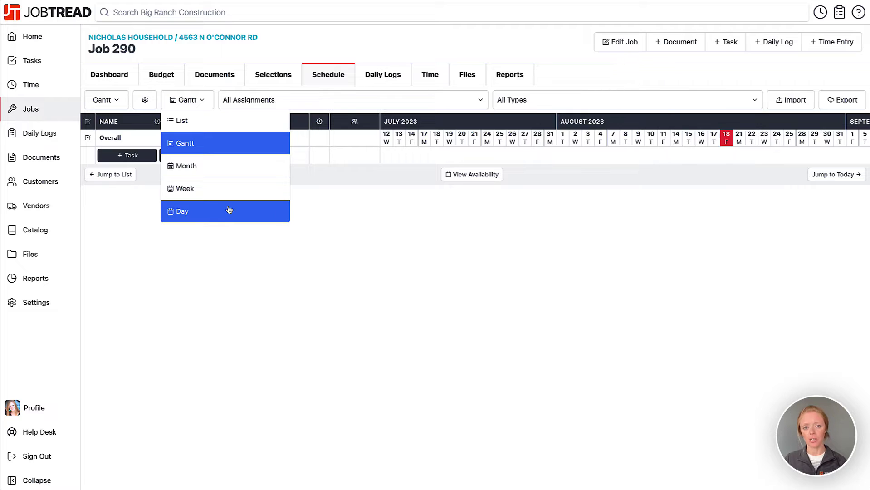
{"action": "left_click", "coordinate": [357, 212]}
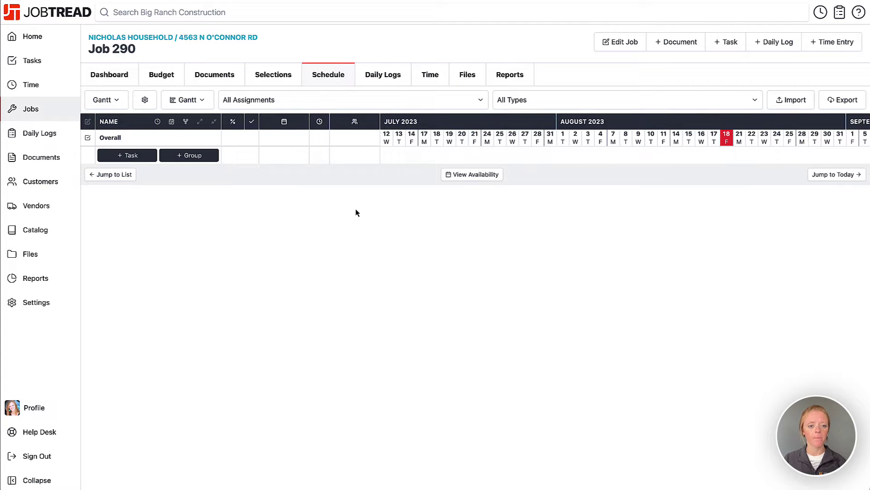
- Add a task group named PreConstruction to the job's empty schedule
{"action": "left_click", "coordinate": [193, 157]}
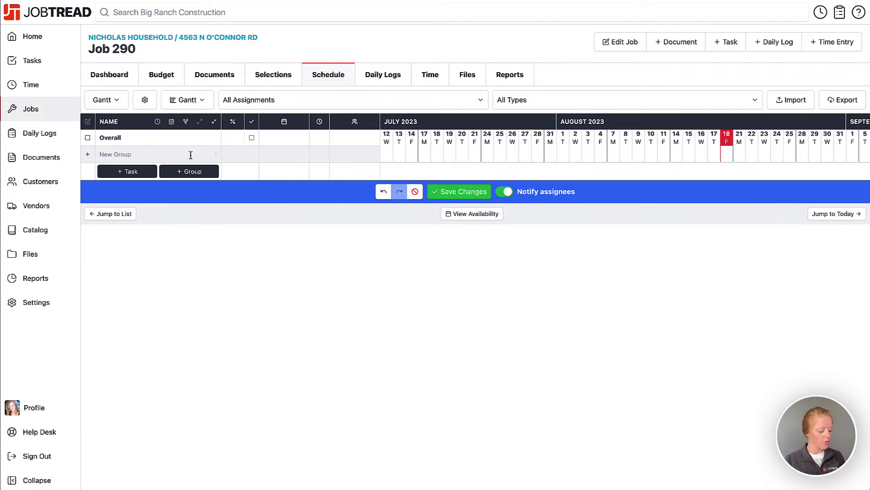
{"action": "type", "text": "Pre"}
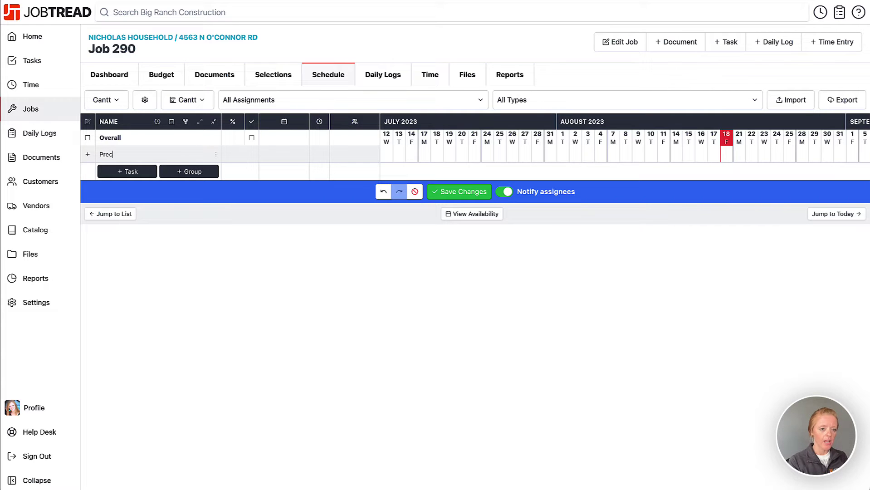
{"action": "type", "text": "Construciton"}
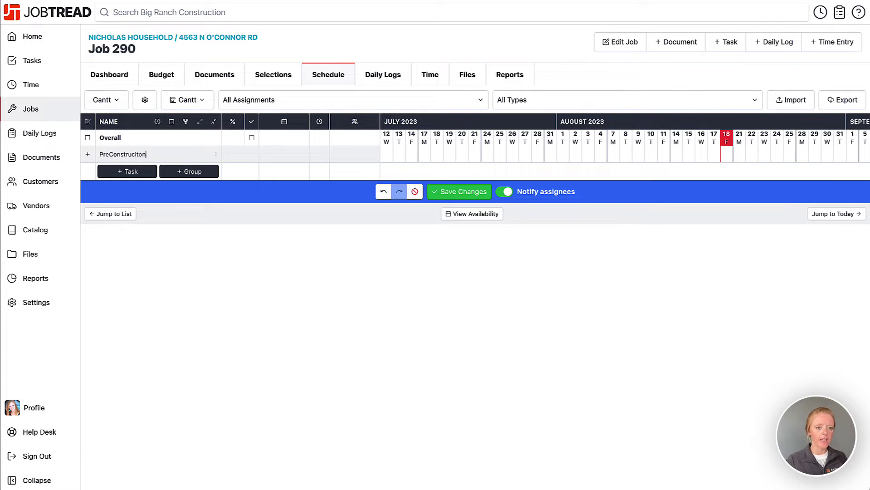
{"action": "key", "text": "BackSpace"}
{"action": "key", "text": "BackSpace"}
{"action": "key", "text": "BackSpace"}
{"action": "key", "text": "BackSpace"}
{"action": "key", "text": "BackSpace"}
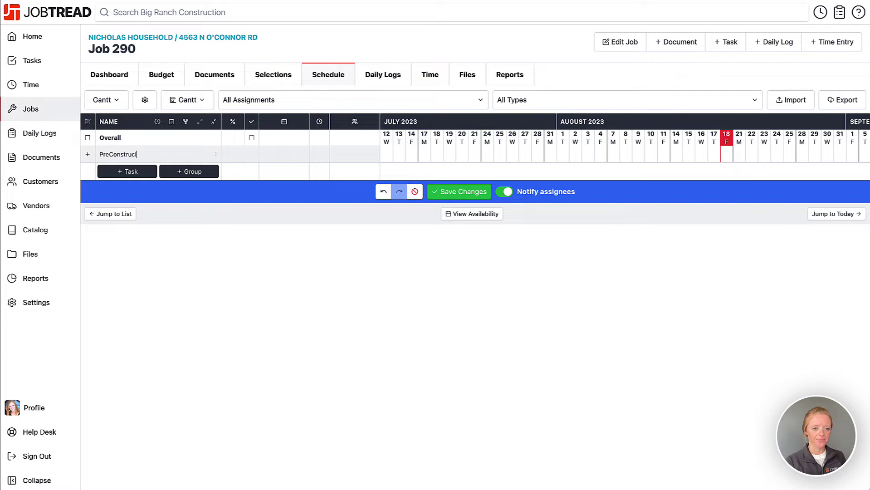
{"action": "type", "text": "ction"}
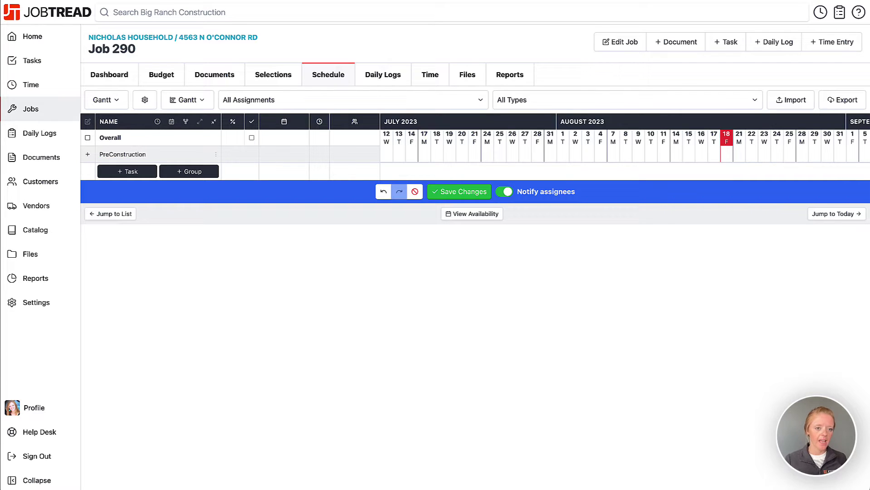
{"action": "key", "text": "Return"}
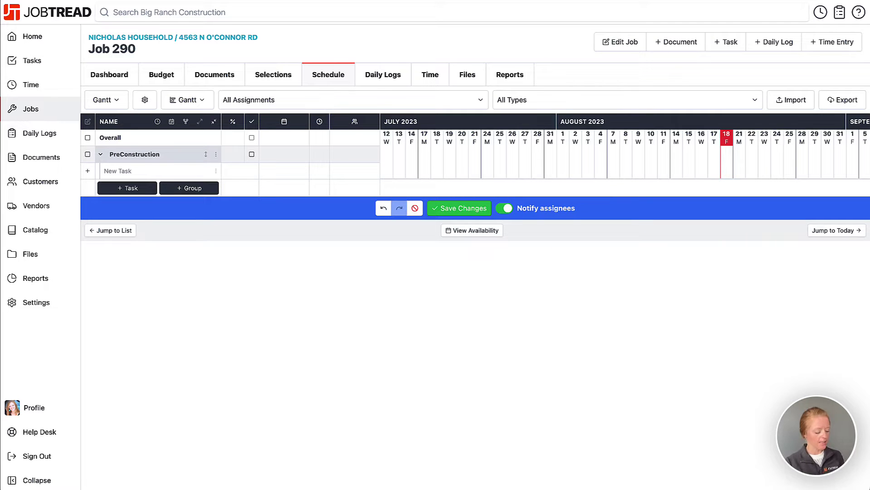
- Add the tasks "Design & planning" and "Sample Approval" to the PreConstruction group
{"action": "type", "text": "D"}
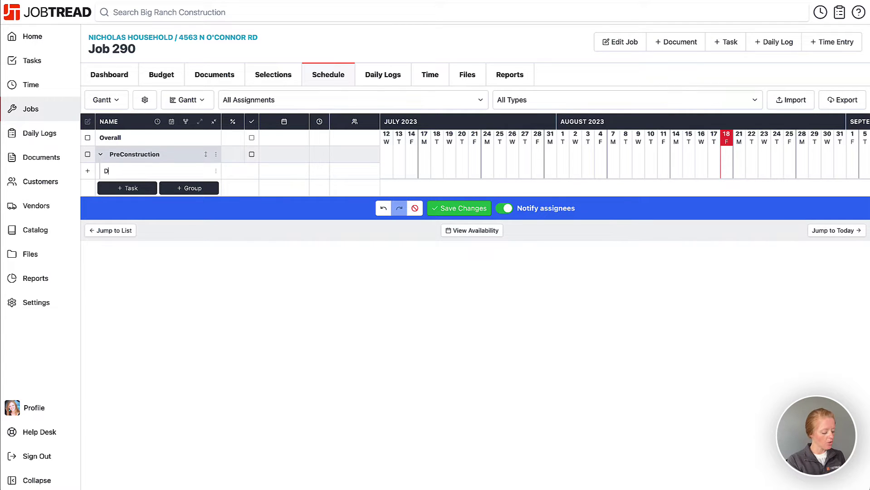
{"action": "type", "text": "esign & pl"}
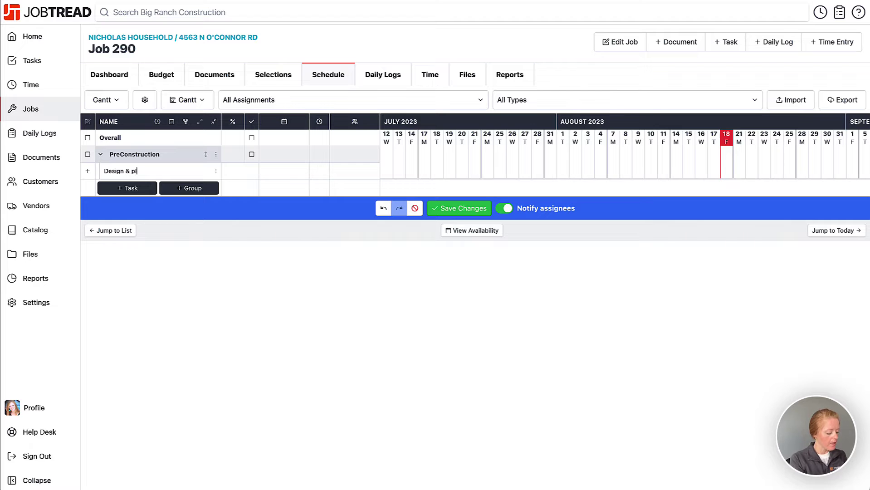
{"action": "type", "text": "anning"}
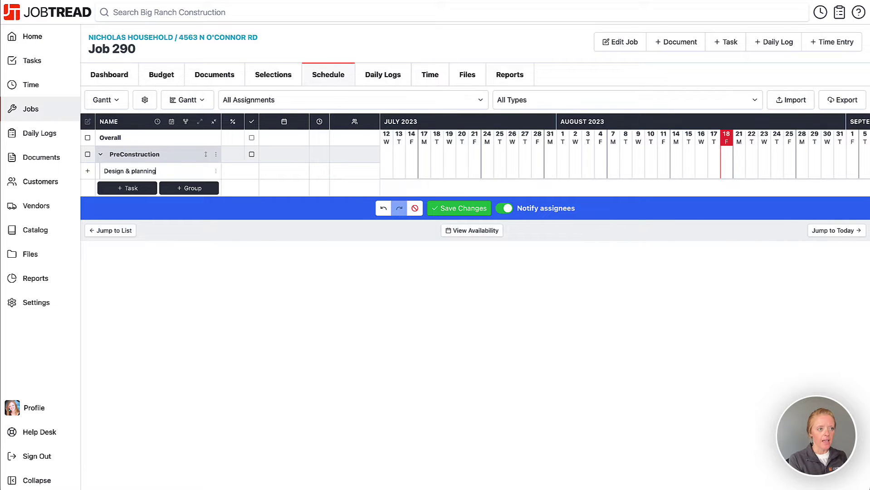
{"action": "key", "text": "Return"}
{"action": "type", "text": "Samp"}
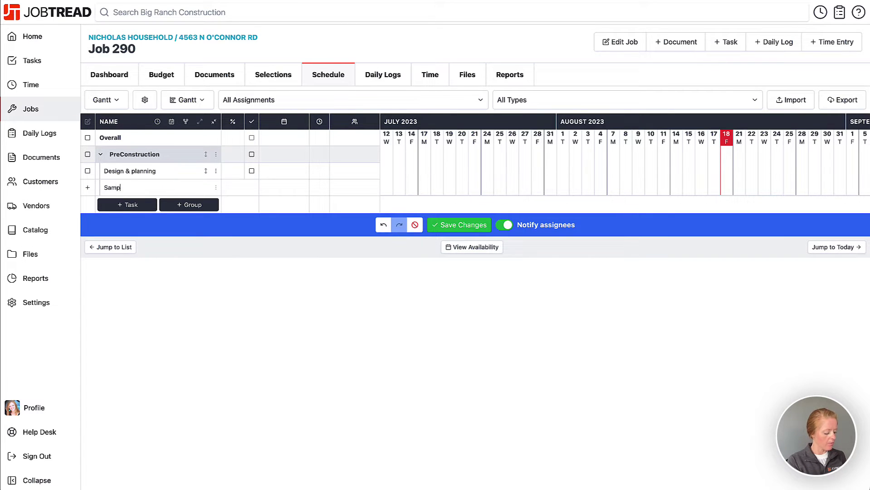
{"action": "type", "text": "le Approval"}
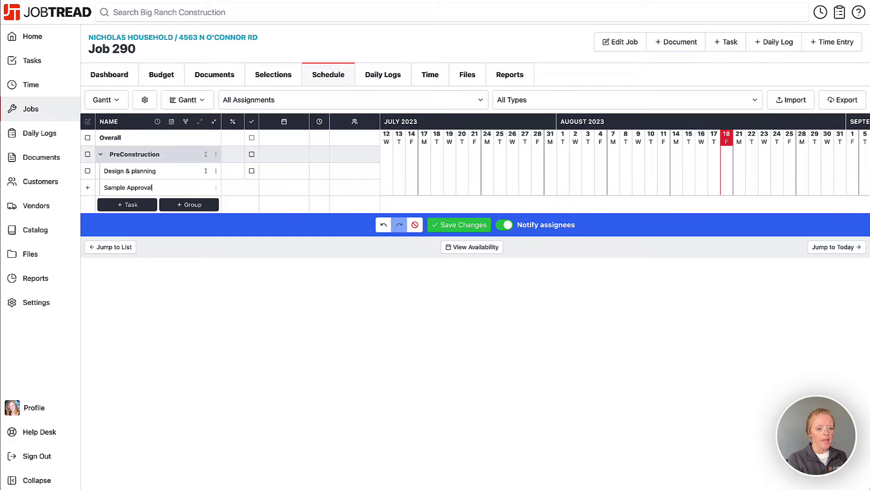
{"action": "key", "text": "Return"}
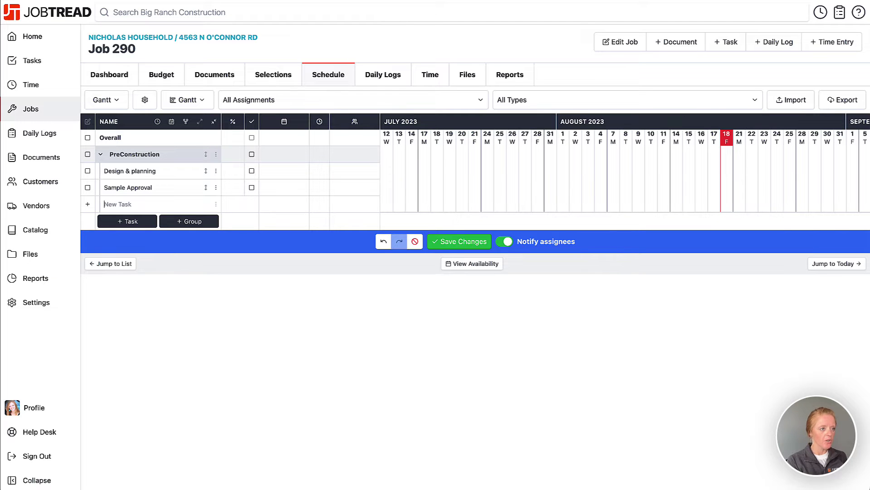
- Add the tasks "Bids & contracts" and "Contract Execution" beneath Sample Approval in the PreConstruction group
{"action": "type", "text": "Bids "}
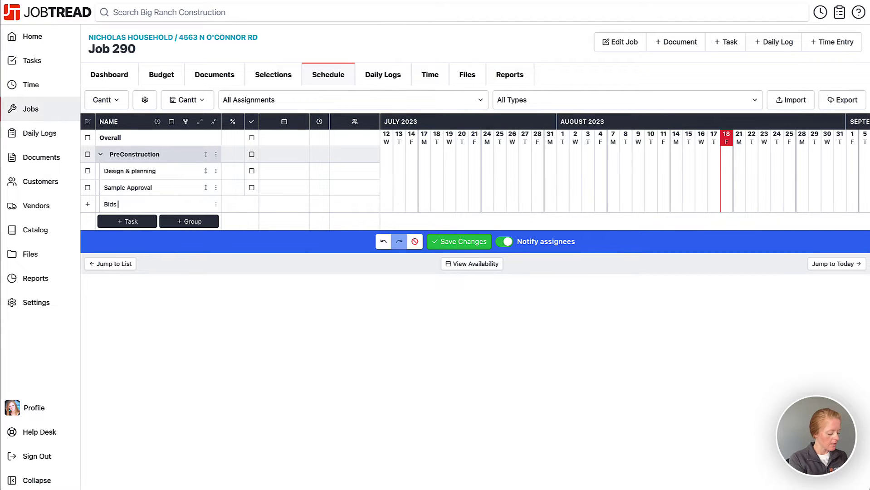
{"action": "type", "text": "& contracts"}
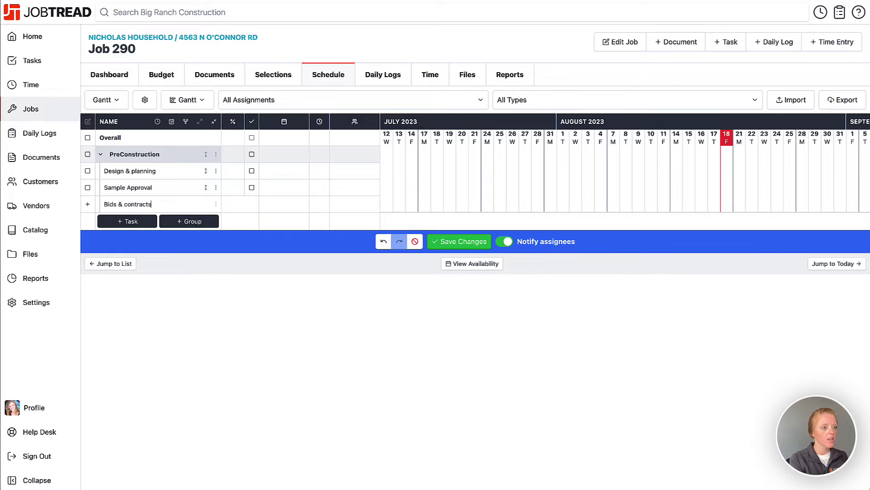
{"action": "key", "text": "Return"}
{"action": "type", "text": "Contract "}
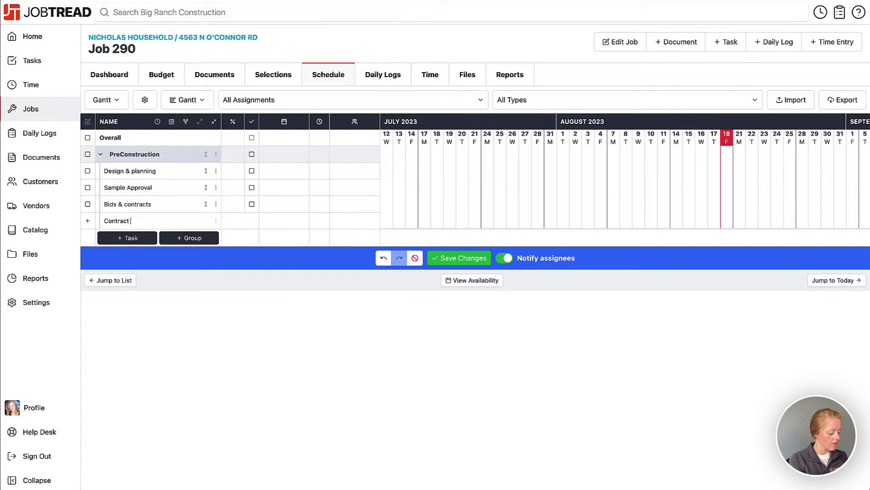
{"action": "type", "text": "Execution"}
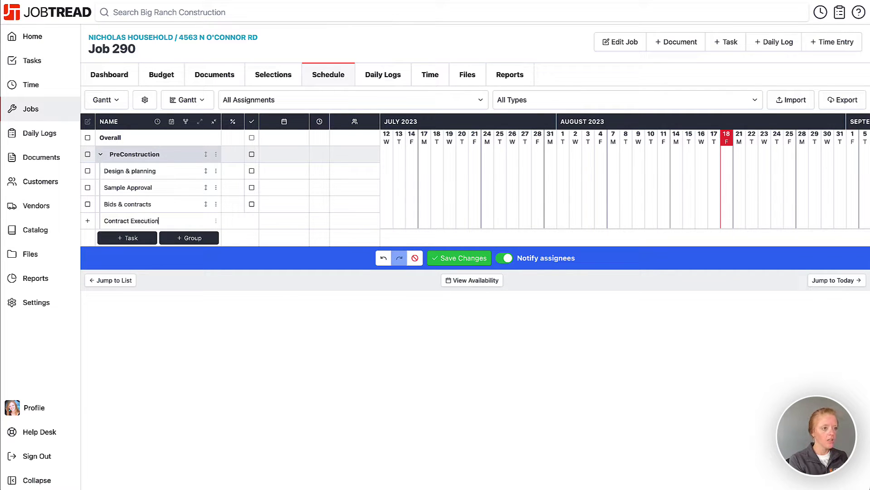
{"action": "key", "text": "Return"}
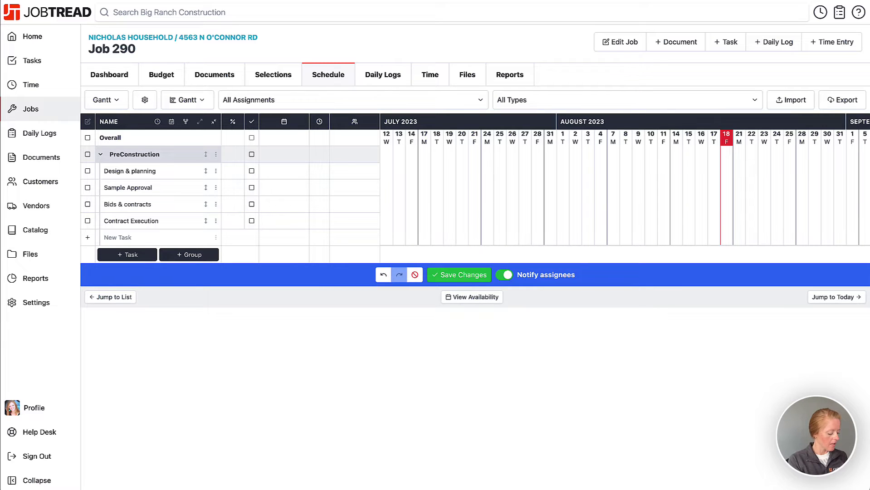
- Add the tasks "Collect deposit" and "Obtain permits" at the end of the PreConstruction group
{"action": "type", "text": "Collect D"}
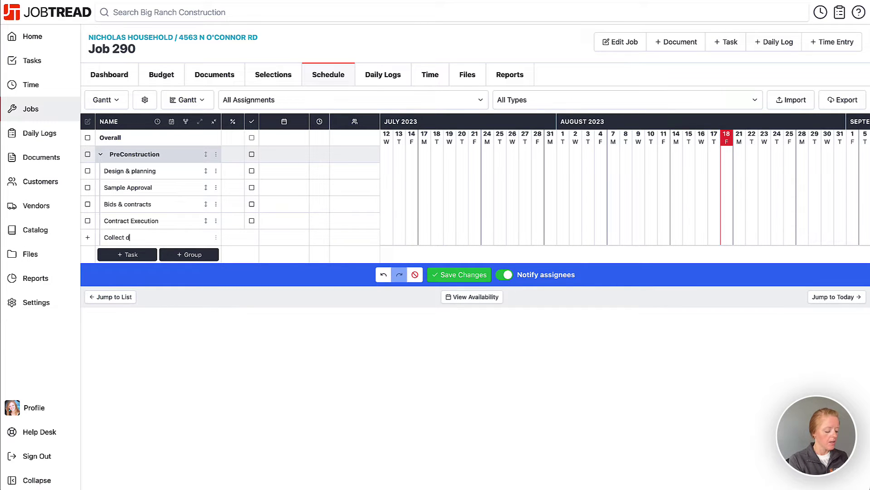
{"action": "type", "text": "eposit"}
{"action": "key", "text": "Return"}
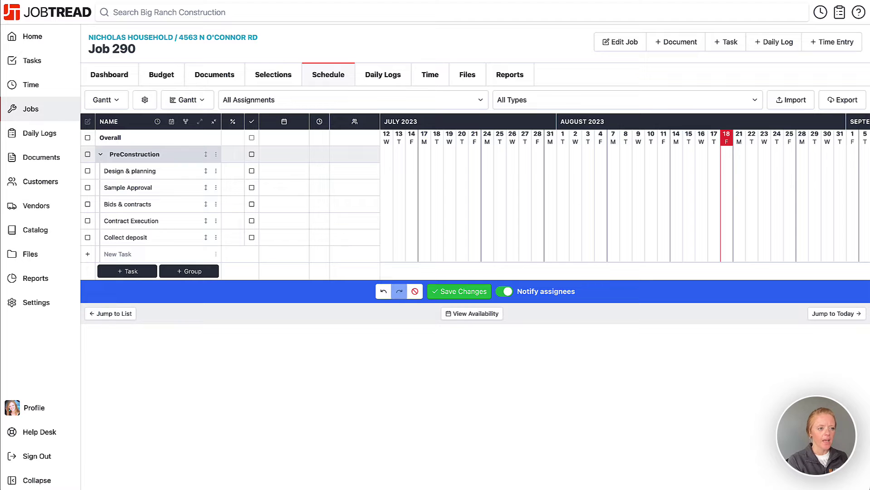
{"action": "type", "text": "Obt"}
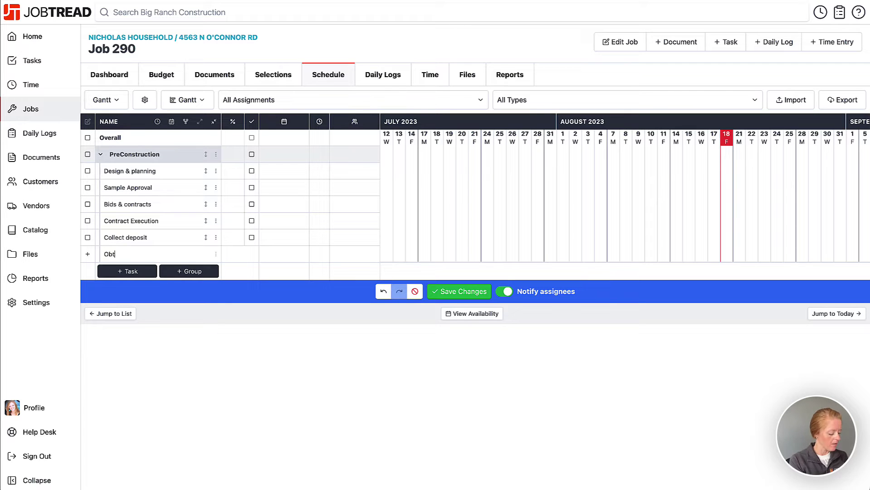
{"action": "type", "text": "ain bermits"}
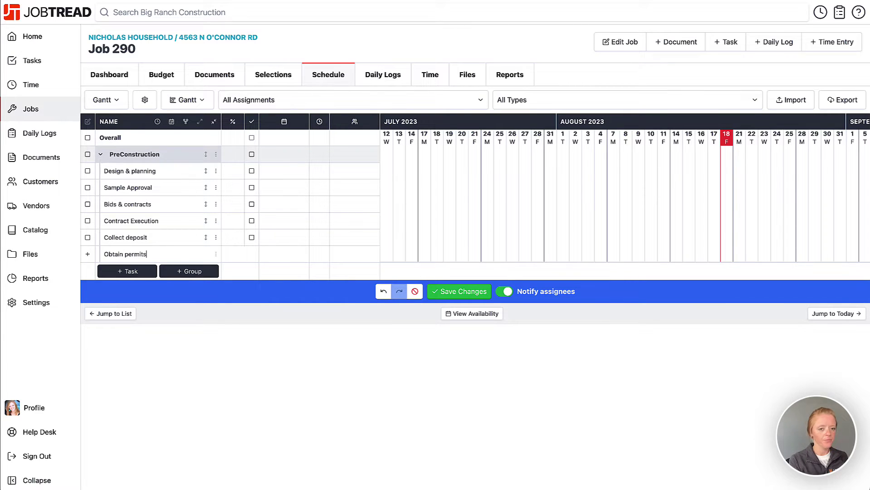
{"action": "key", "text": "Return"}
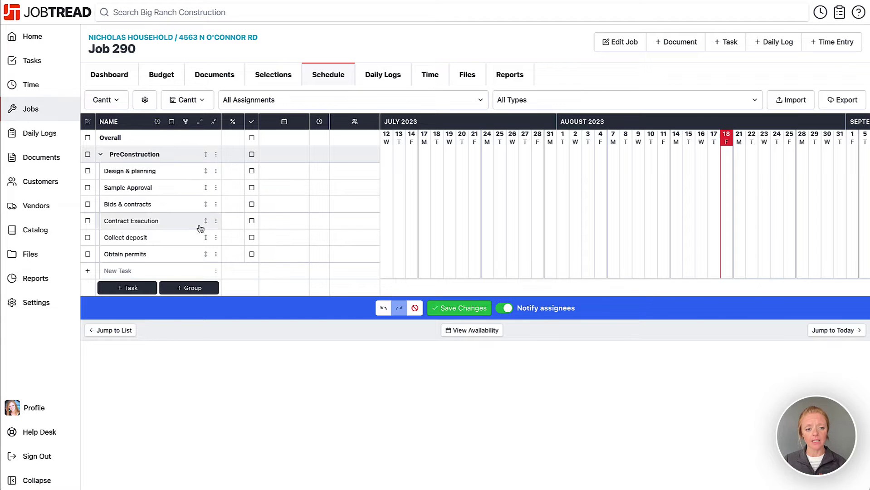
- Turn off assignee notifications and save the schedule changes
{"action": "left_click", "coordinate": [509, 310]}
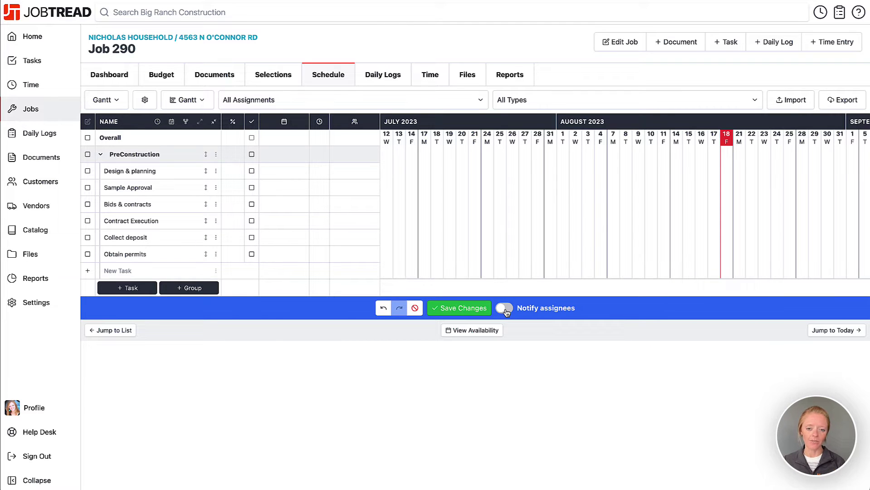
{"action": "left_click", "coordinate": [446, 309]}
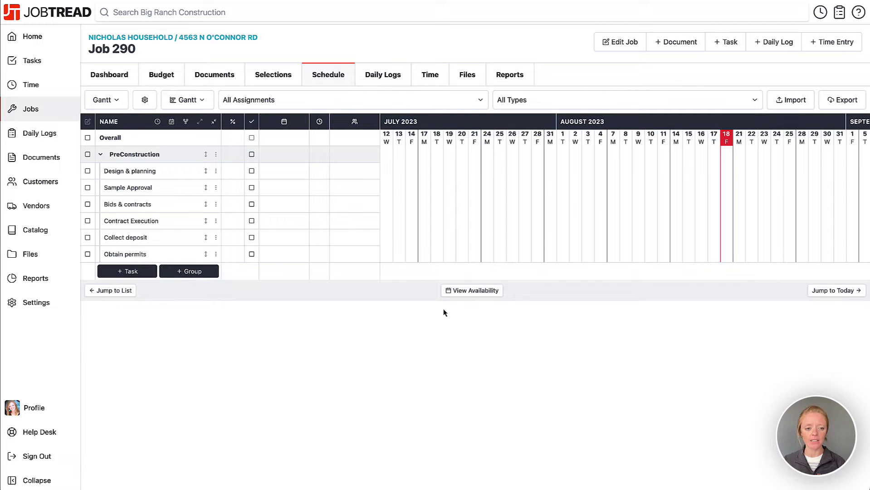
- Open the Design & planning task's details and look through the task types available for it
{"action": "left_click", "coordinate": [174, 174]}
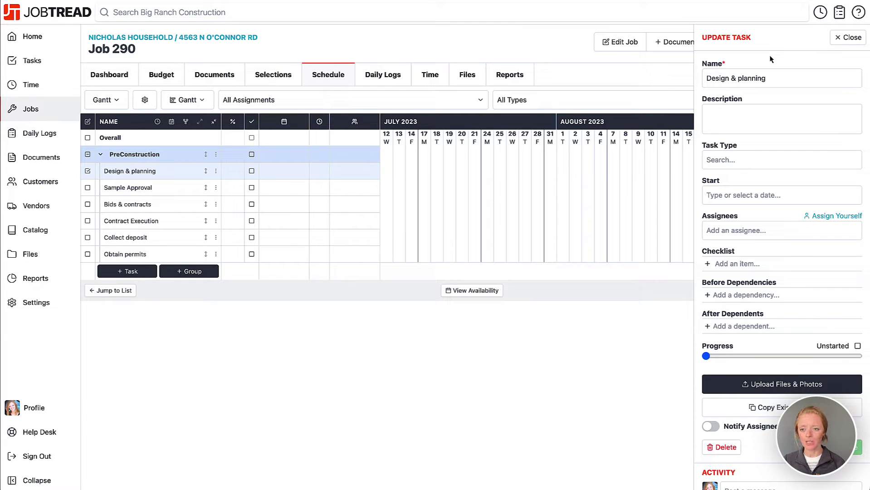
{"action": "left_click", "coordinate": [771, 116]}
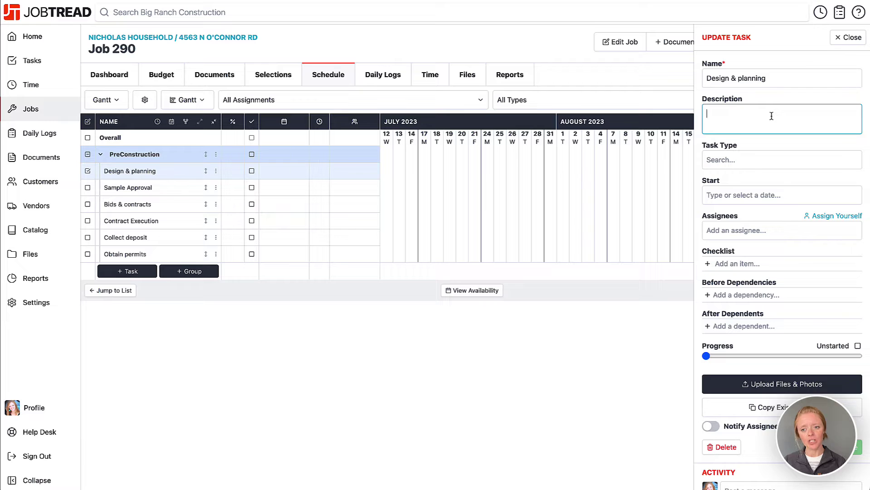
{"action": "left_click", "coordinate": [756, 162]}
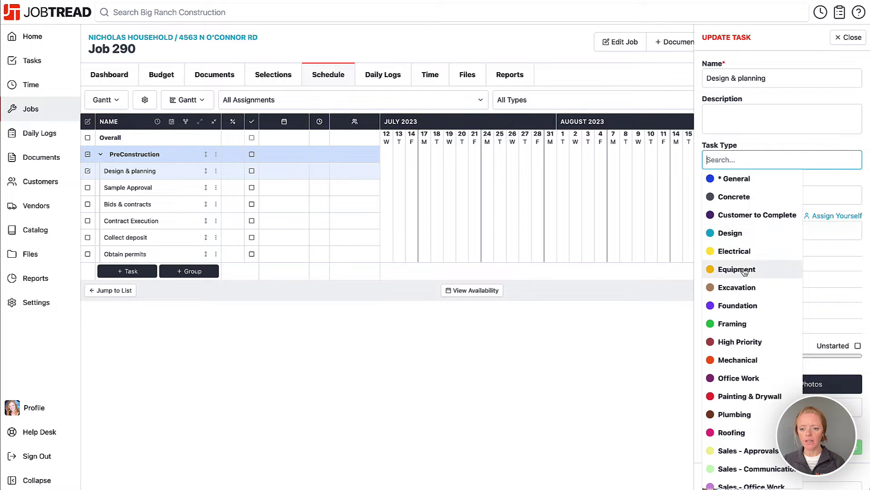
{"action": "scroll", "coordinate": [743, 269], "scroll_direction": "down", "scroll_amount": 1}
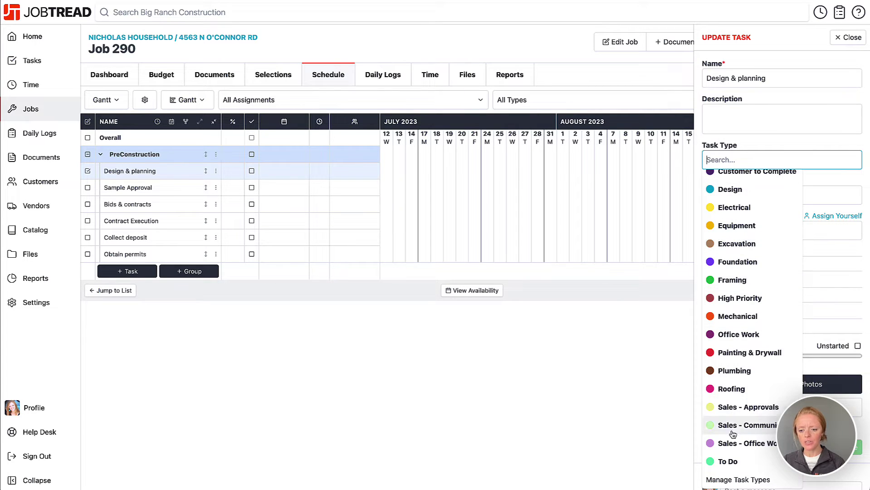
- Open the task type management and examine how the Design type's name and color can be edited
{"action": "left_click", "coordinate": [738, 480]}
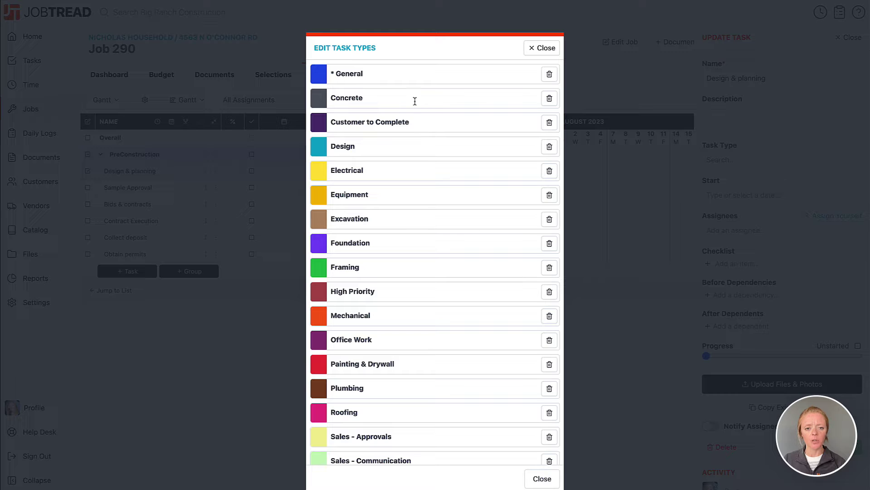
{"action": "left_click", "coordinate": [412, 127]}
{"action": "left_click", "coordinate": [468, 149]}
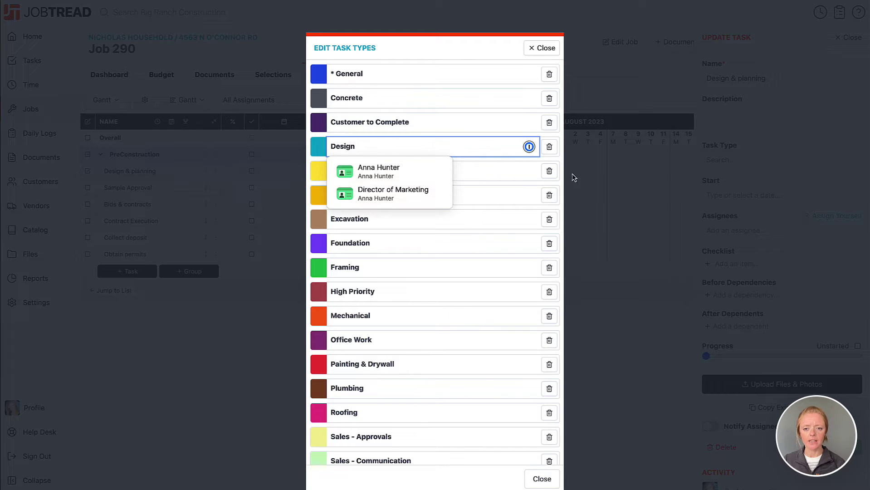
{"action": "left_click", "coordinate": [508, 50]}
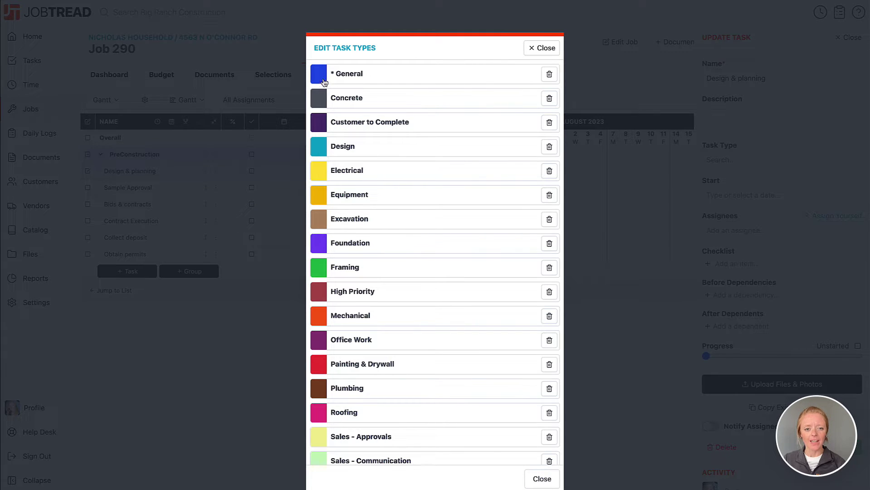
{"action": "left_click", "coordinate": [319, 145]}
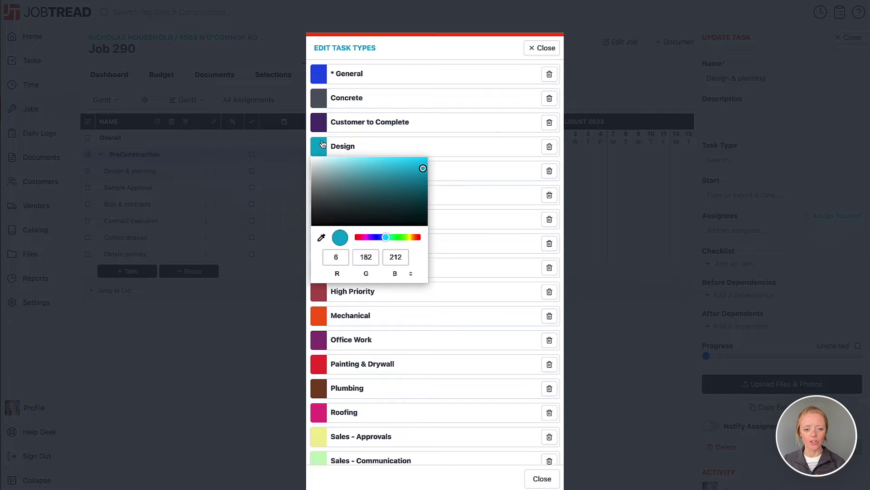
{"action": "left_click", "coordinate": [323, 125]}
{"action": "left_click", "coordinate": [434, 47]}
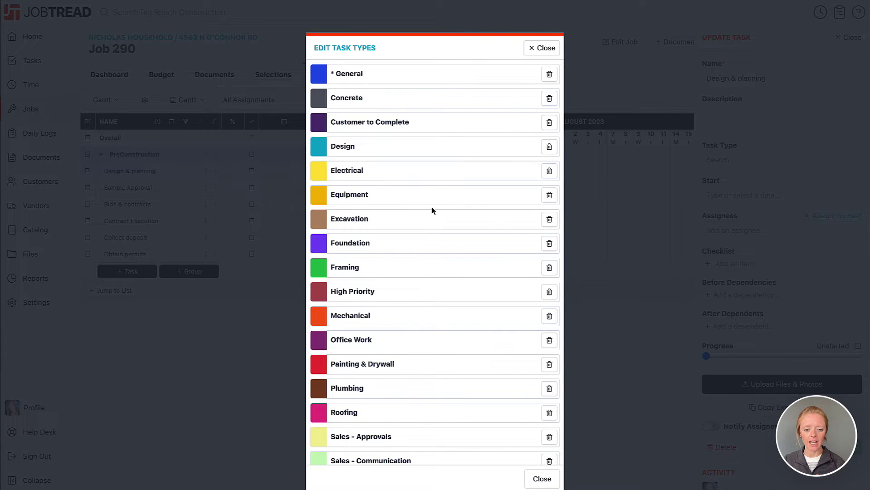
- Look through the remaining task types down to the blank entry for a new one, and close the task type management
{"action": "scroll", "coordinate": [431, 210], "scroll_direction": "down", "scroll_amount": 3}
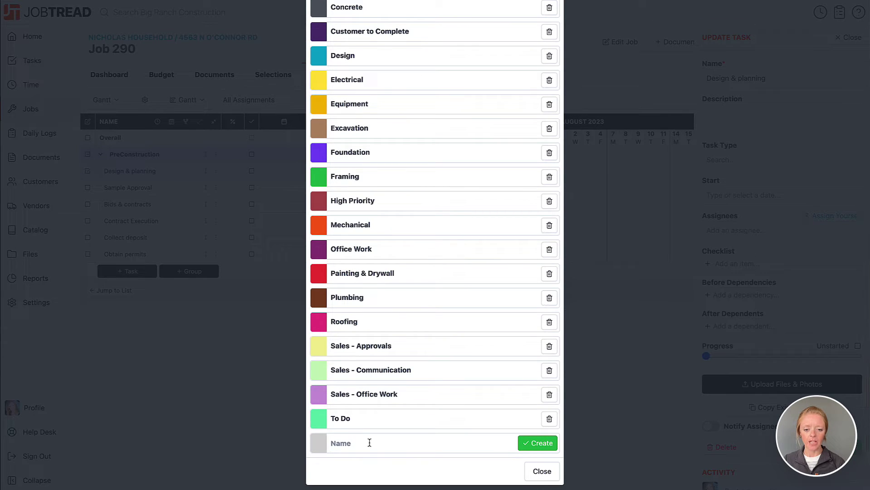
{"action": "left_click", "coordinate": [542, 472]}
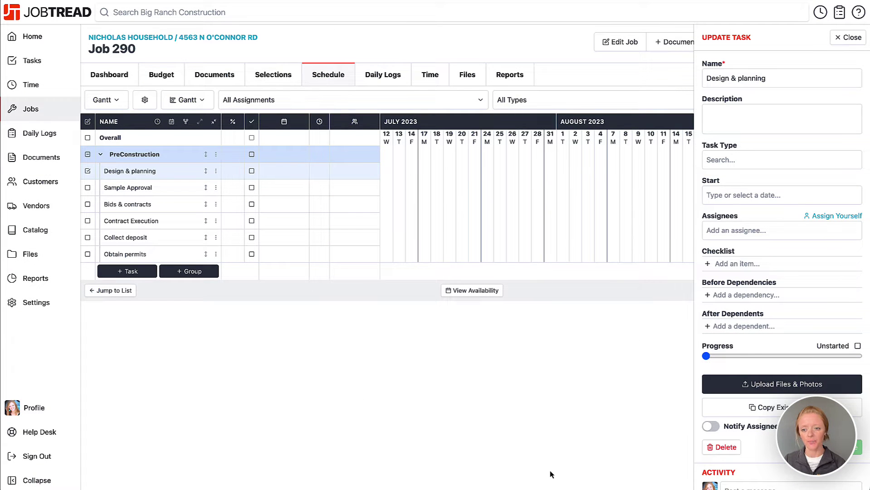
- Schedule the Design & planning task from Wed, Aug 23 to Wed, Sep 6, and view its bar in the Gantt timeline
{"action": "left_click", "coordinate": [730, 195]}
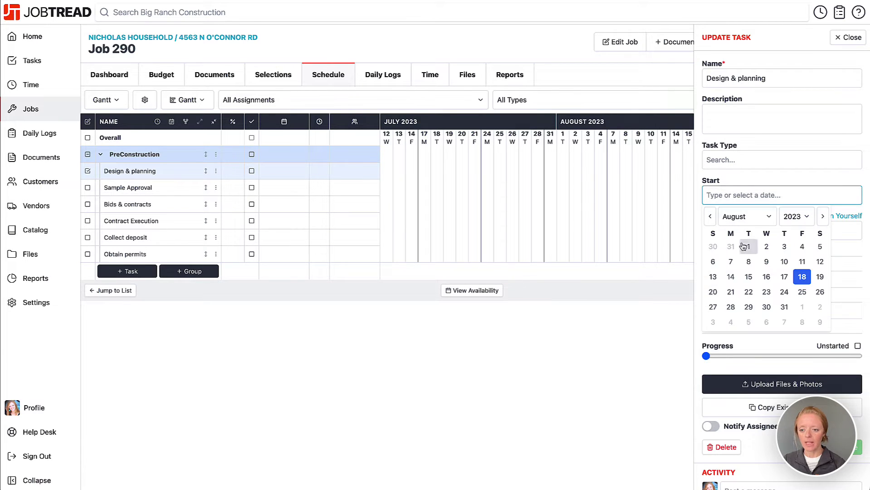
{"action": "left_click", "coordinate": [766, 292]}
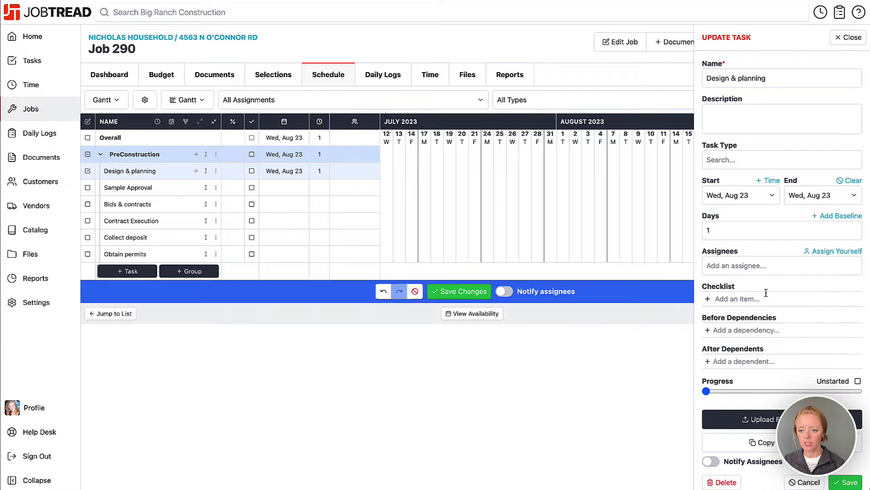
{"action": "left_click", "coordinate": [824, 200]}
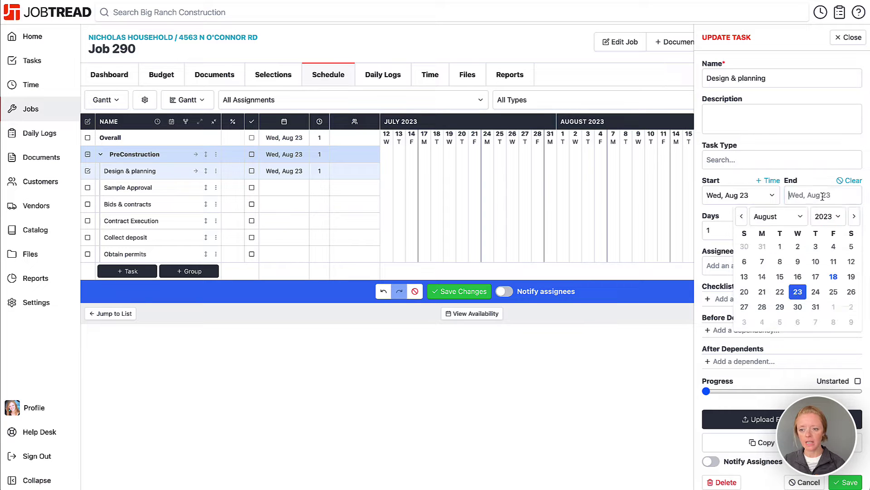
{"action": "left_click", "coordinate": [798, 323]}
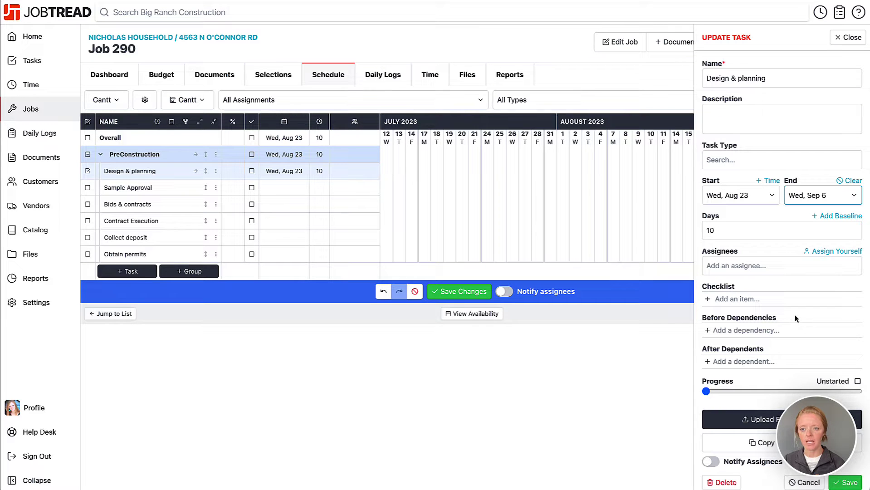
{"action": "scroll", "coordinate": [650, 234], "scroll_direction": "right", "scroll_amount": 5}
{"action": "scroll", "coordinate": [650, 235], "scroll_direction": "right", "scroll_amount": 3}
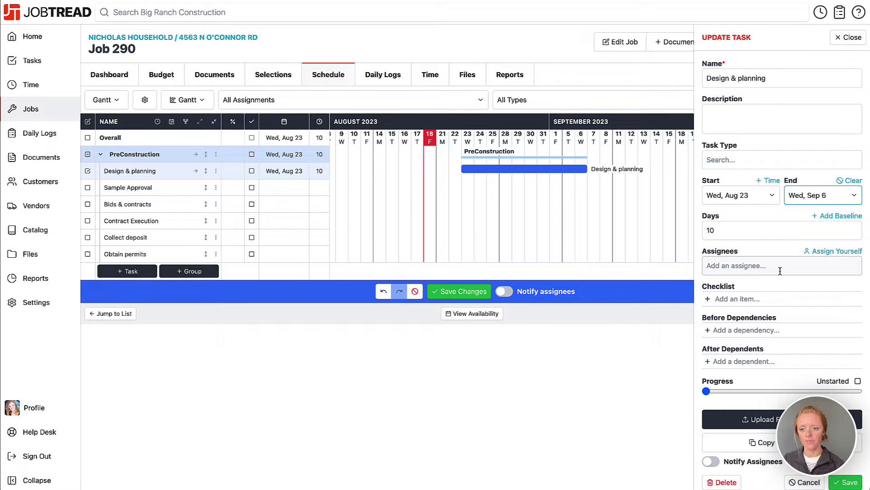
- Set the Design & planning task's type to Design and add a baseline from Aug 23 to Sep 6
{"action": "left_click", "coordinate": [766, 160]}
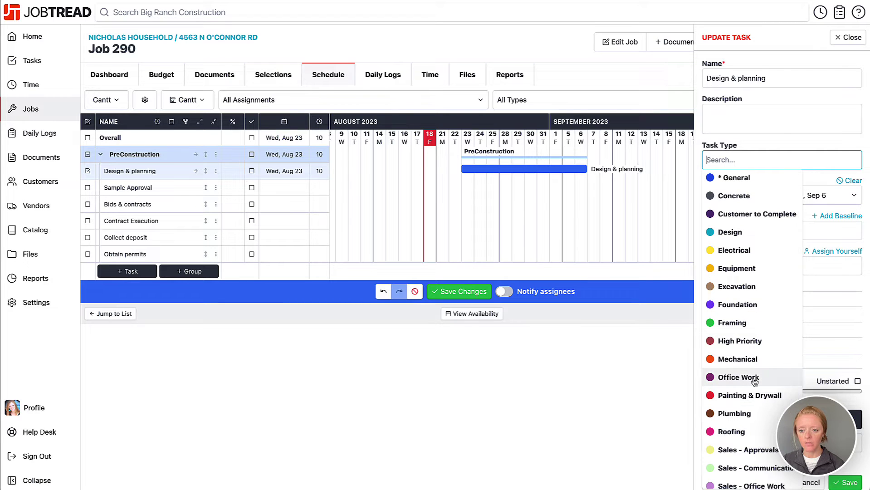
{"action": "left_click", "coordinate": [747, 234]}
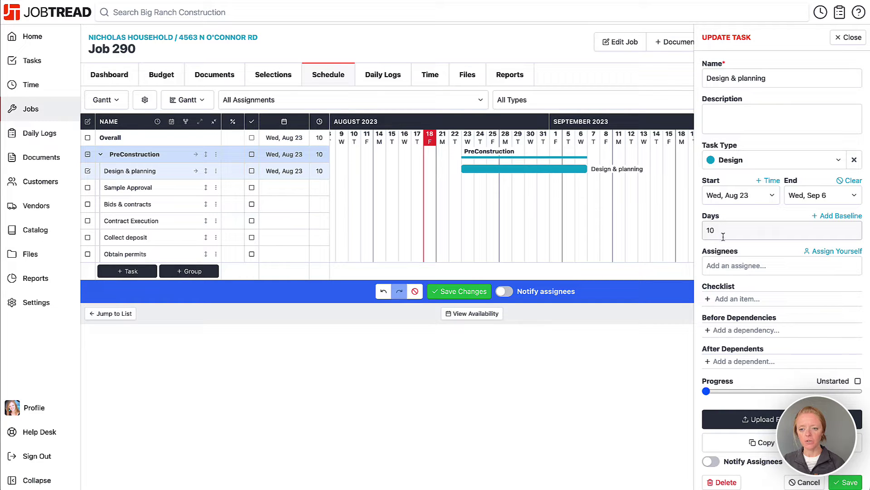
{"action": "left_click", "coordinate": [833, 218]}
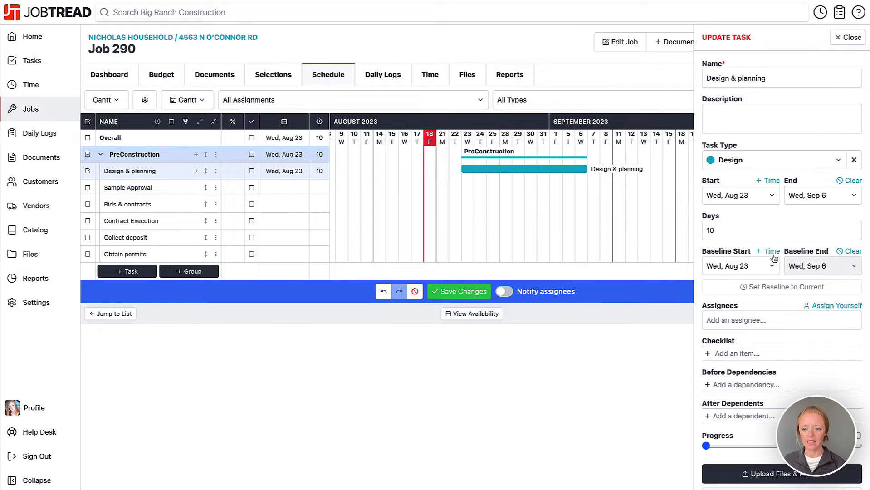
- Assign an available internal admin and yourself to the Design & planning task
{"action": "scroll", "coordinate": [771, 325], "scroll_direction": "down", "scroll_amount": 2}
{"action": "scroll", "coordinate": [771, 325], "scroll_direction": "down", "scroll_amount": 2}
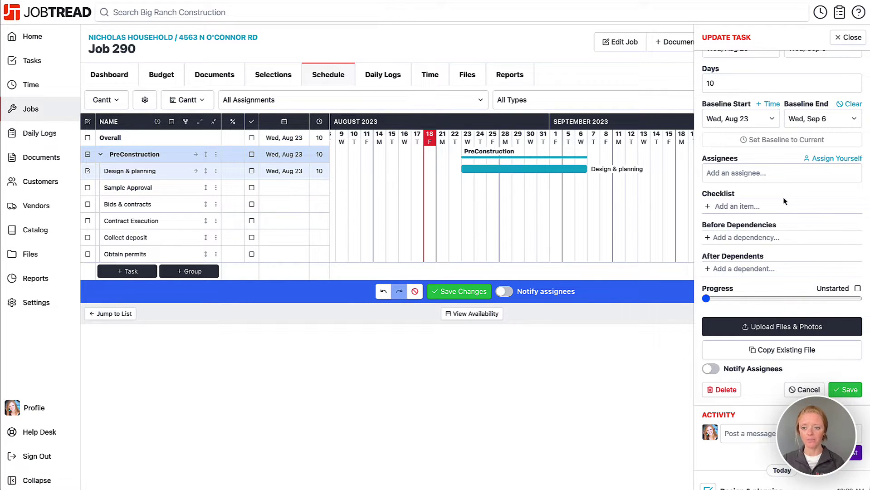
{"action": "left_click", "coordinate": [755, 177]}
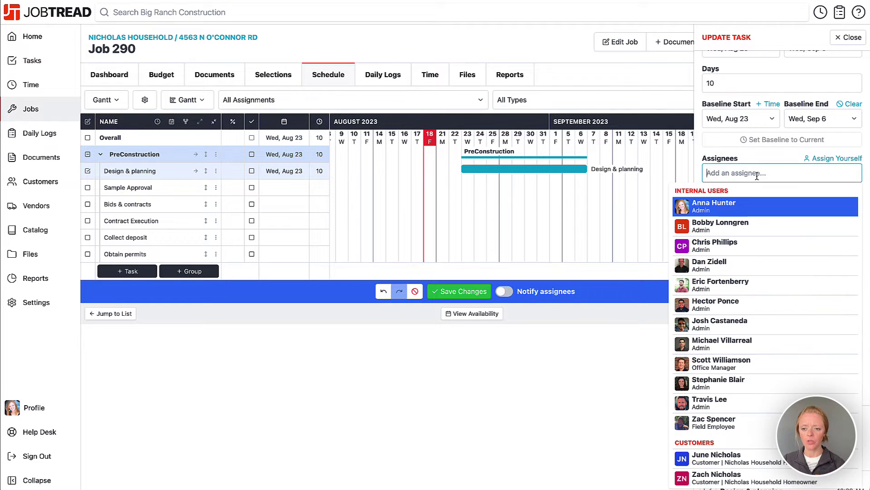
{"action": "left_click", "coordinate": [742, 247]}
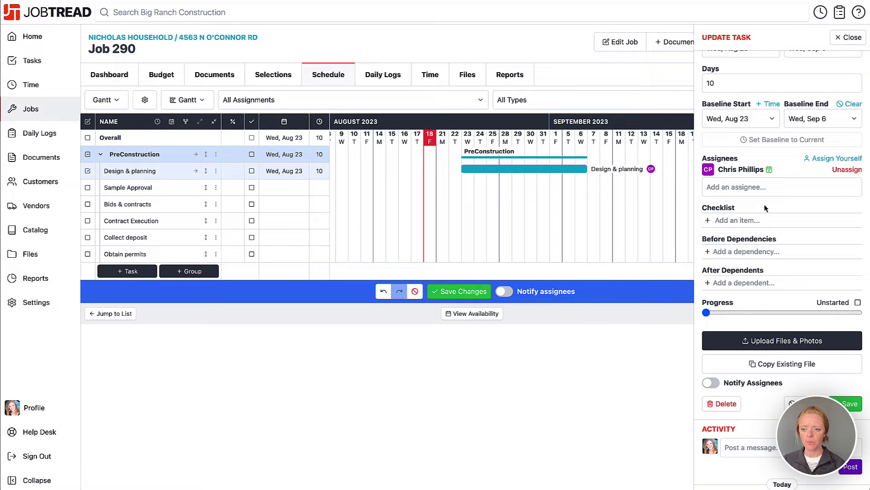
{"action": "left_click", "coordinate": [818, 158]}
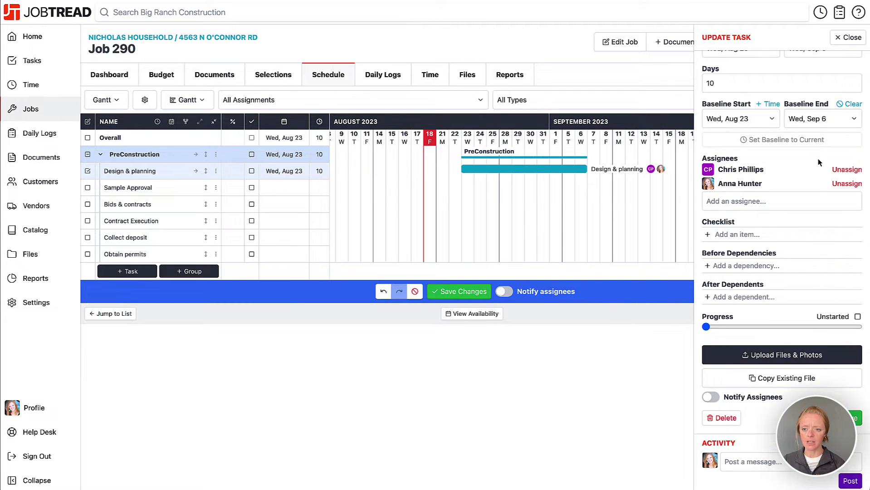
- Try a third internal user as assignee of Design & planning, reviewing their conflicting tasks before unassigning them
{"action": "left_click", "coordinate": [752, 204]}
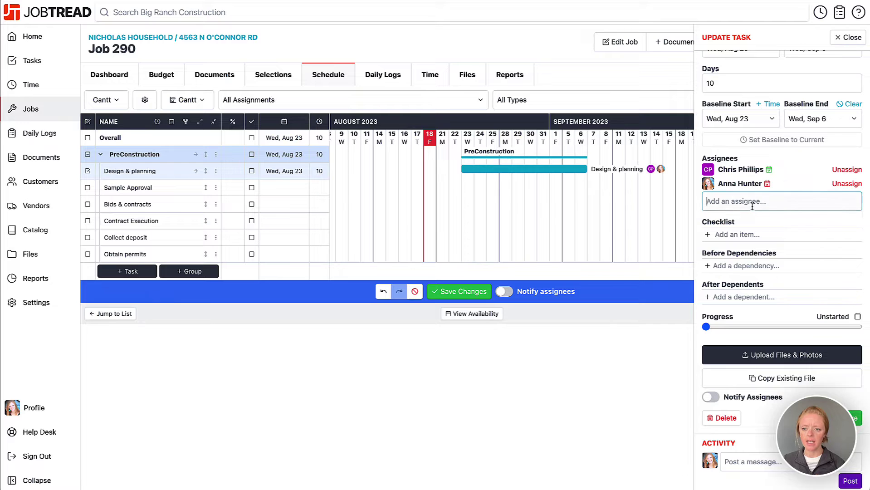
{"action": "left_click", "coordinate": [741, 316]}
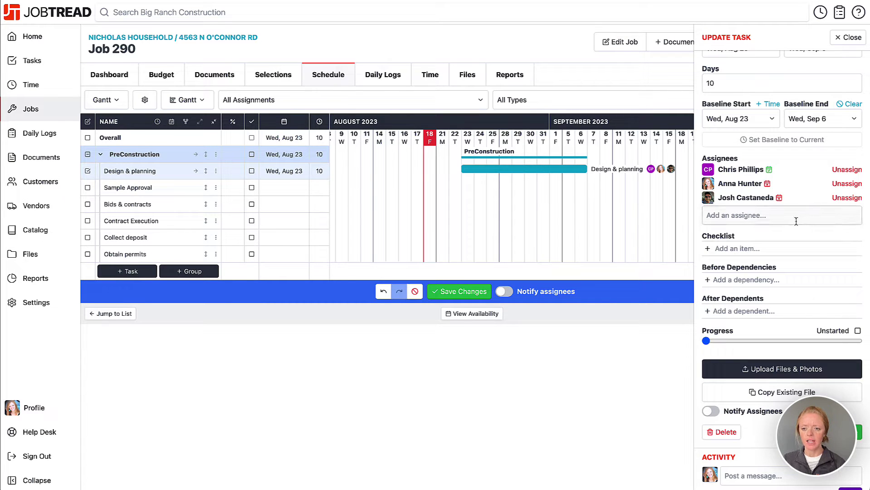
{"action": "mouse_move", "coordinate": [779, 202]}
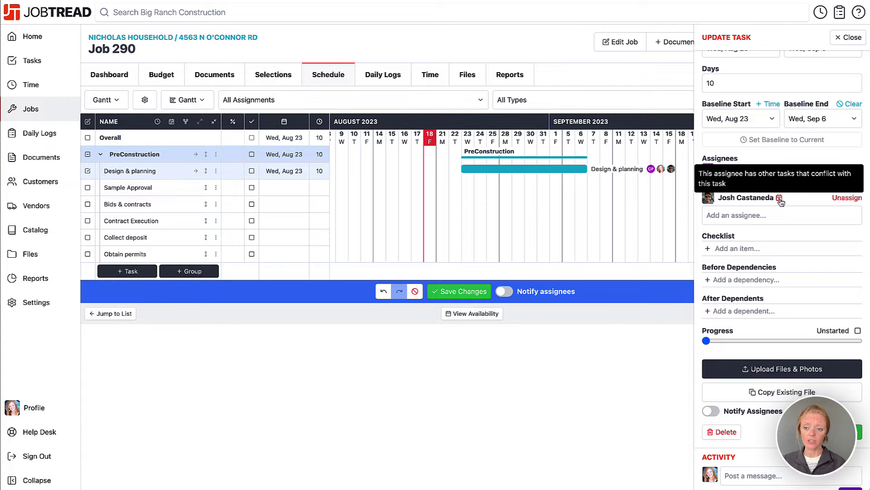
{"action": "left_click", "coordinate": [778, 198]}
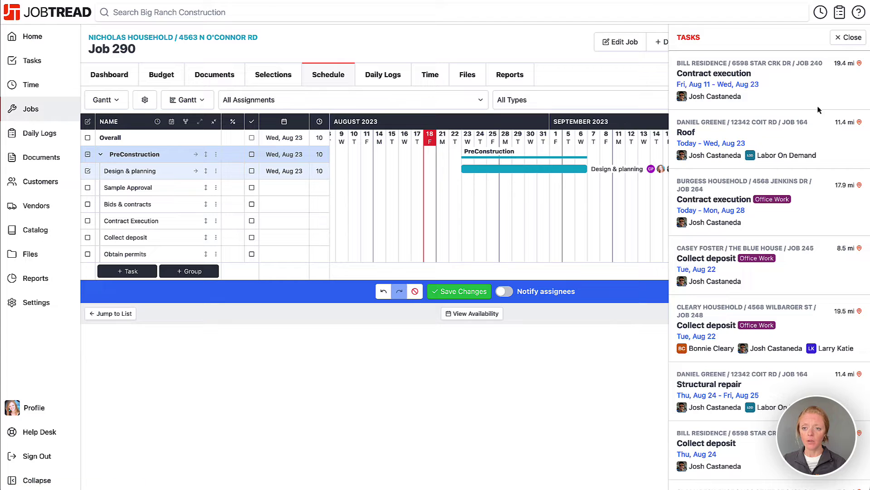
{"action": "scroll", "coordinate": [792, 336], "scroll_direction": "down", "scroll_amount": 4}
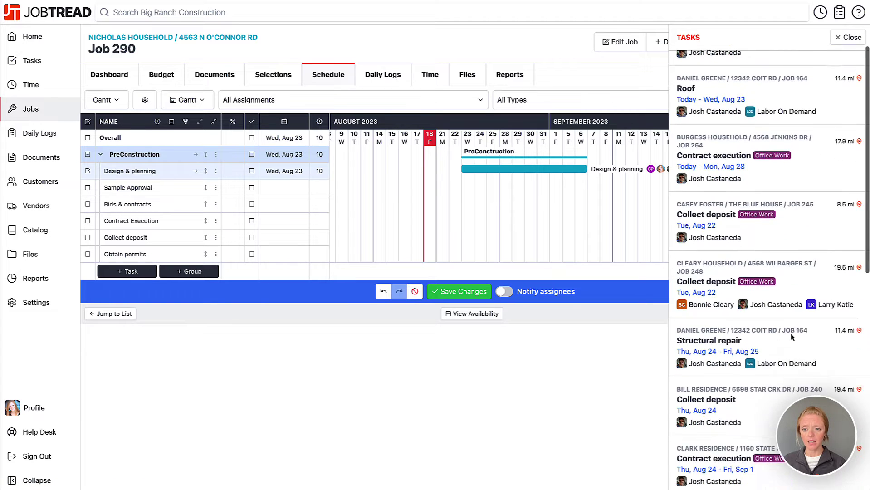
{"action": "scroll", "coordinate": [792, 335], "scroll_direction": "down", "scroll_amount": 3}
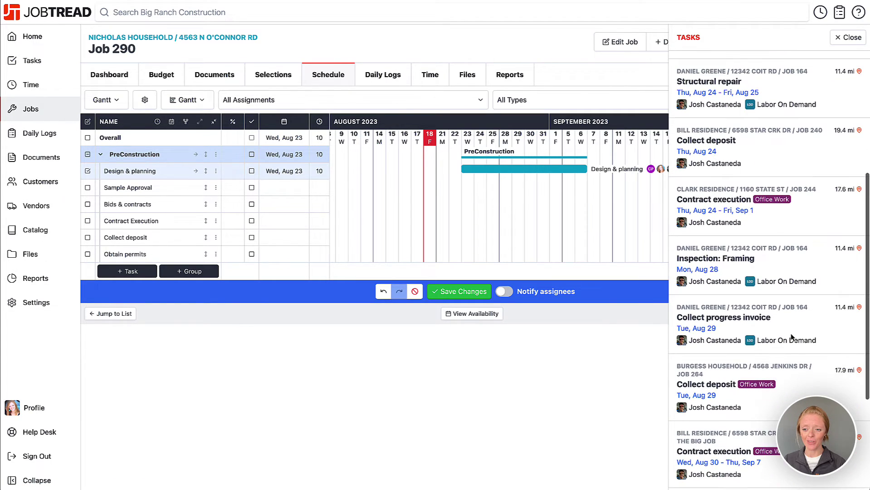
{"action": "scroll", "coordinate": [807, 227], "scroll_direction": "up", "scroll_amount": 6}
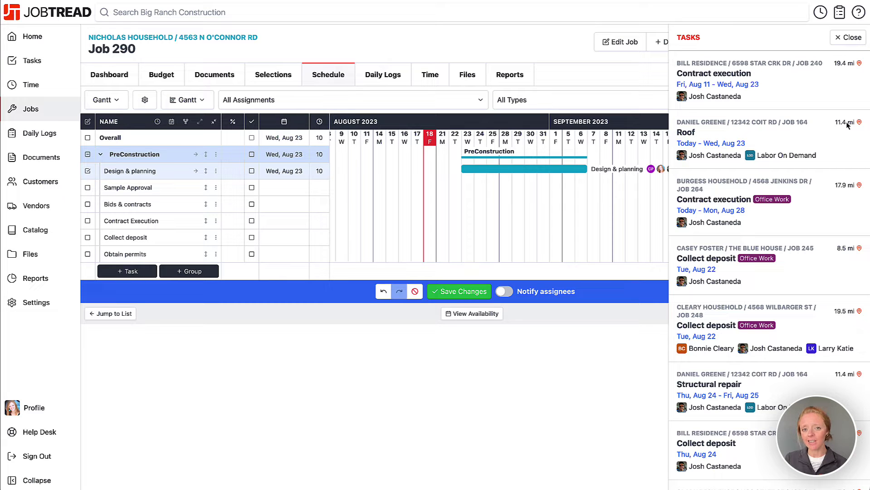
{"action": "scroll", "coordinate": [819, 149], "scroll_direction": "down", "scroll_amount": 3}
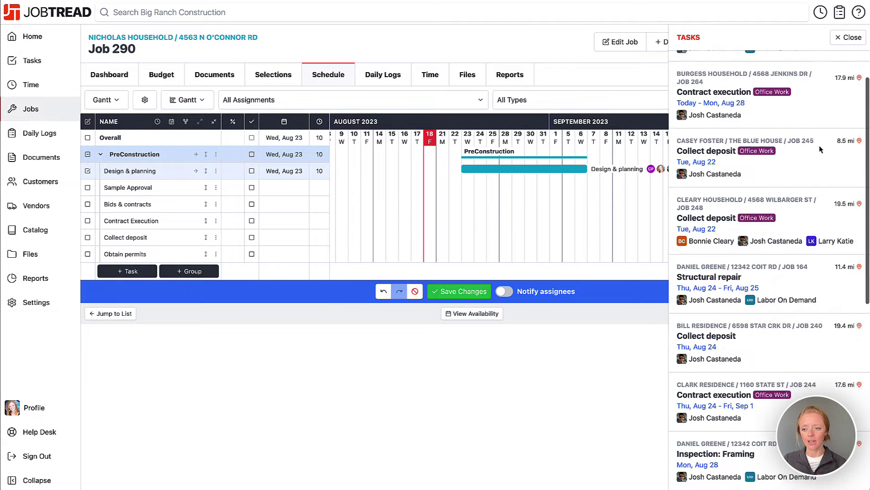
{"action": "scroll", "coordinate": [819, 146], "scroll_direction": "up", "scroll_amount": 3}
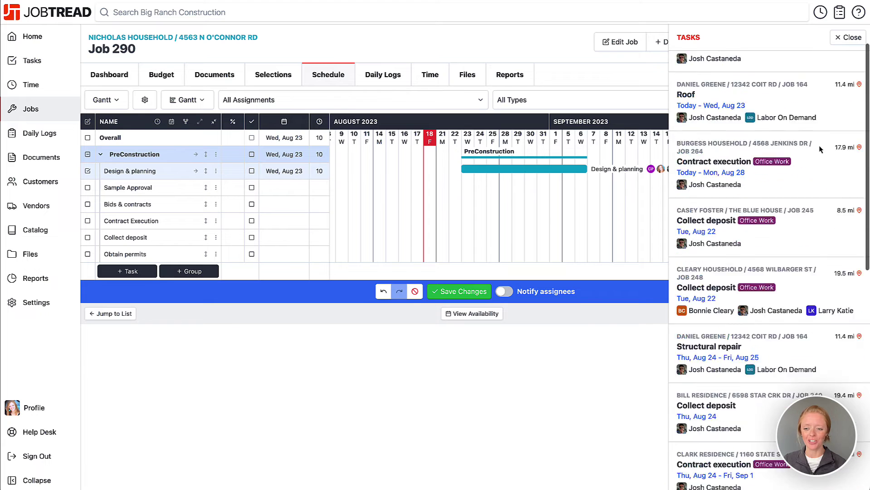
{"action": "left_click", "coordinate": [845, 38]}
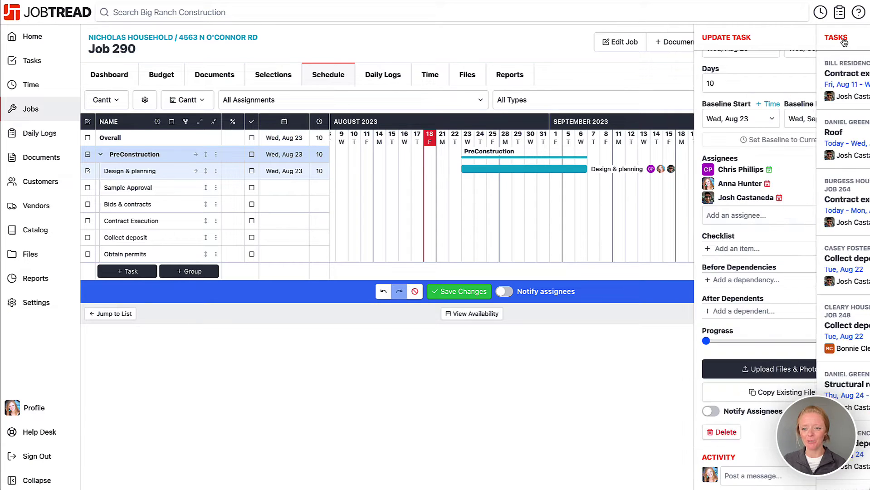
{"action": "left_click", "coordinate": [837, 197]}
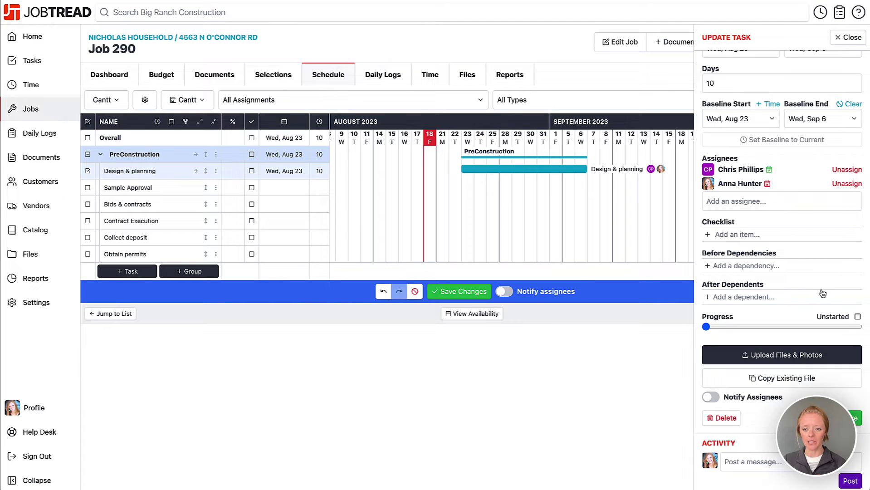
- Add the checklist item "Ask the customer for design inspiration" to the Design & planning task
{"action": "left_click", "coordinate": [730, 235]}
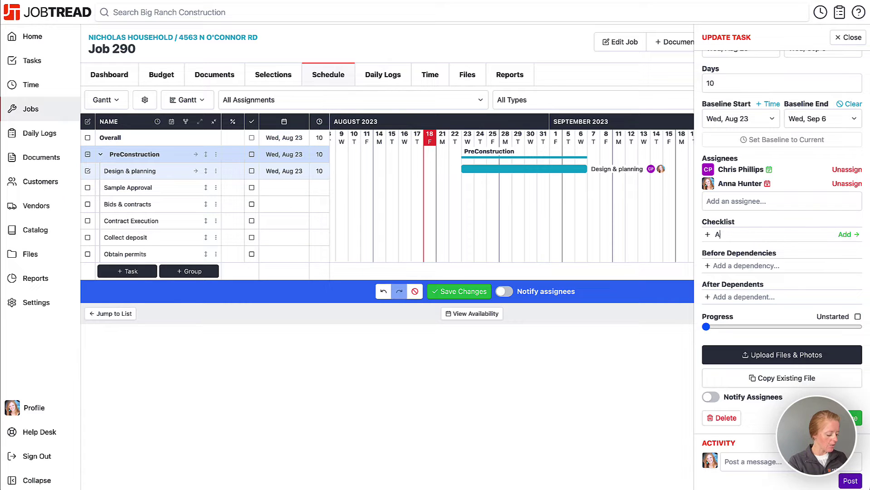
{"action": "type", "text": "Ask the custom"}
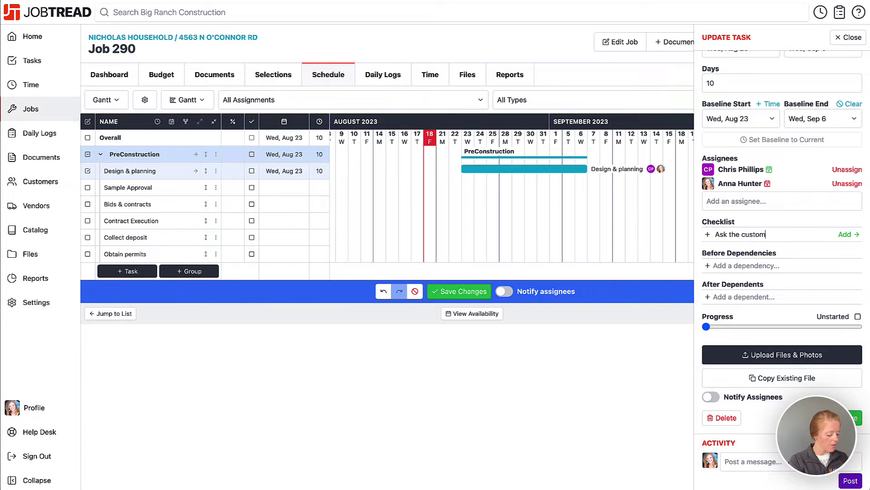
{"action": "type", "text": "er for desi"}
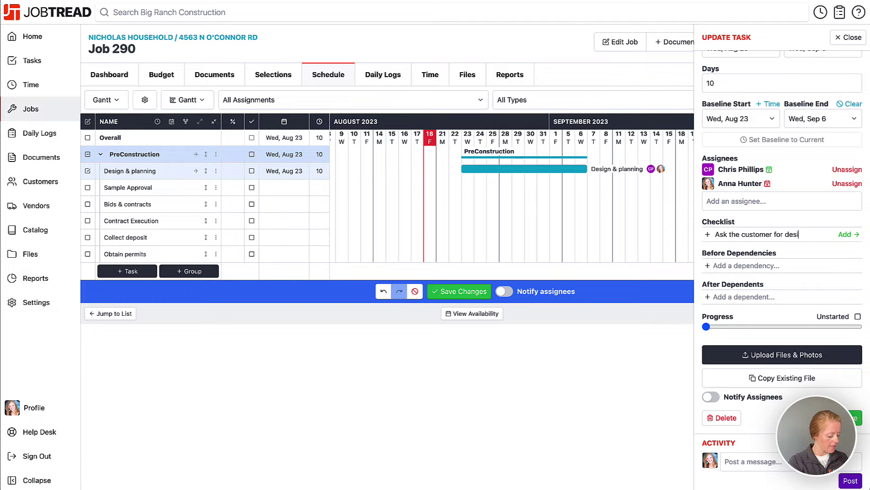
{"action": "type", "text": "gn inspiration"}
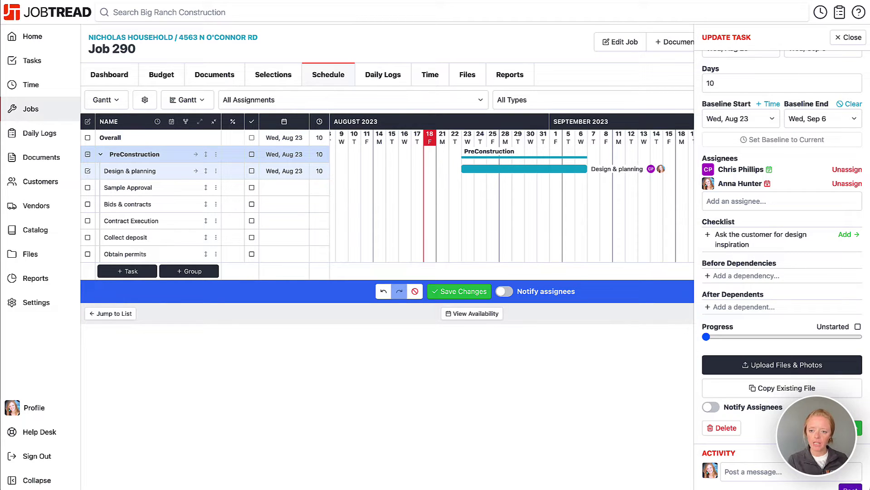
{"action": "key", "text": "Return"}
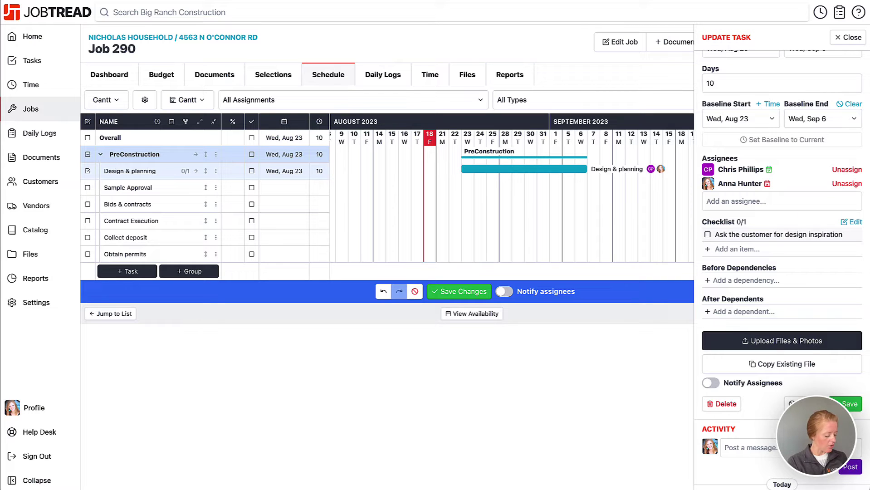
- Add the checklist items "Schedule design meeting", "Hold design meetings" and "Add design notes and plans to JobTread" to the Design & planning task
{"action": "type", "text": "Schedule "}
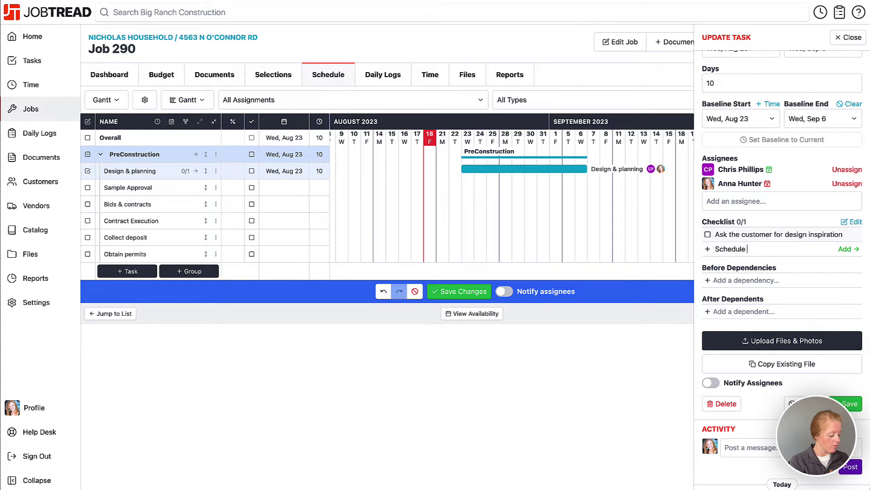
{"action": "type", "text": "design me"}
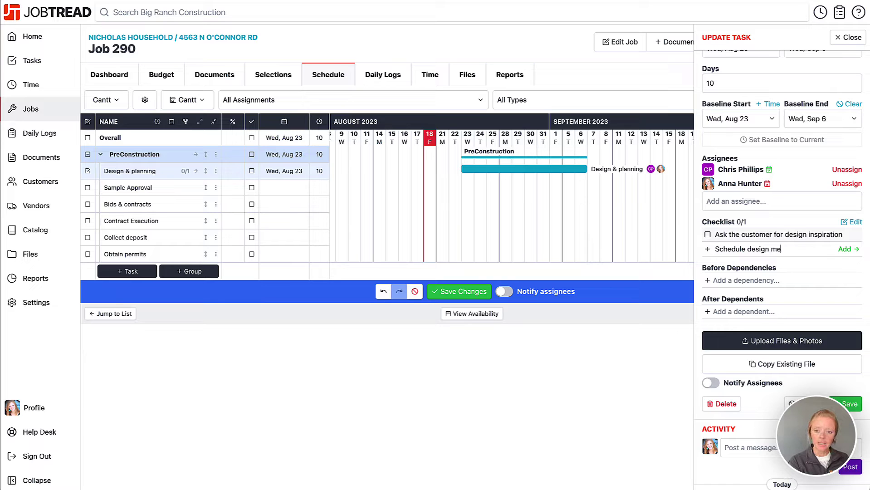
{"action": "type", "text": "eting"}
{"action": "key", "text": "Return"}
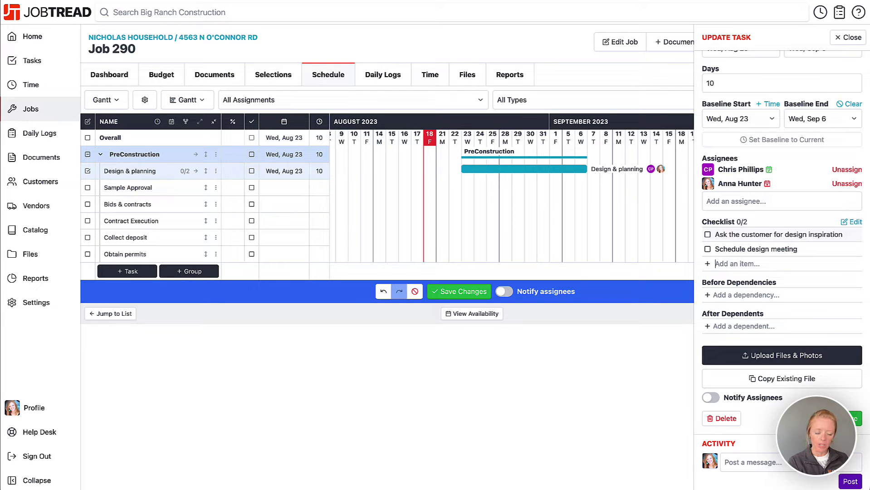
{"action": "type", "text": "Hold "}
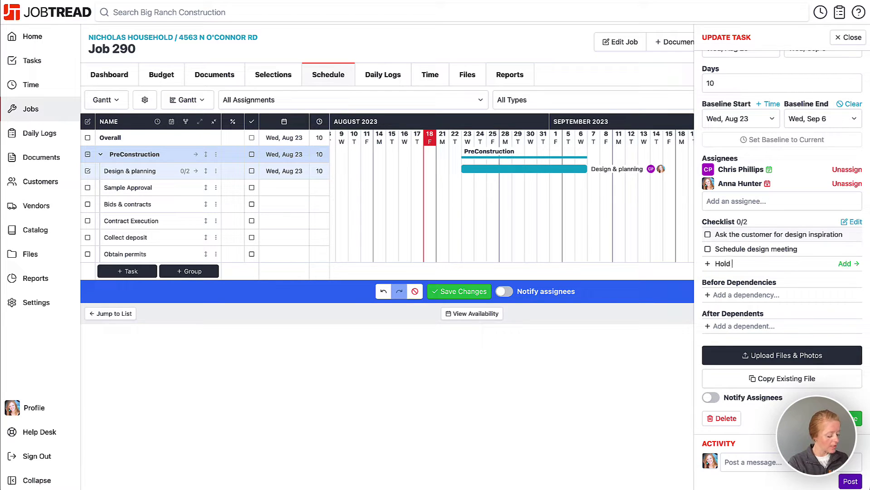
{"action": "type", "text": "design meetings"}
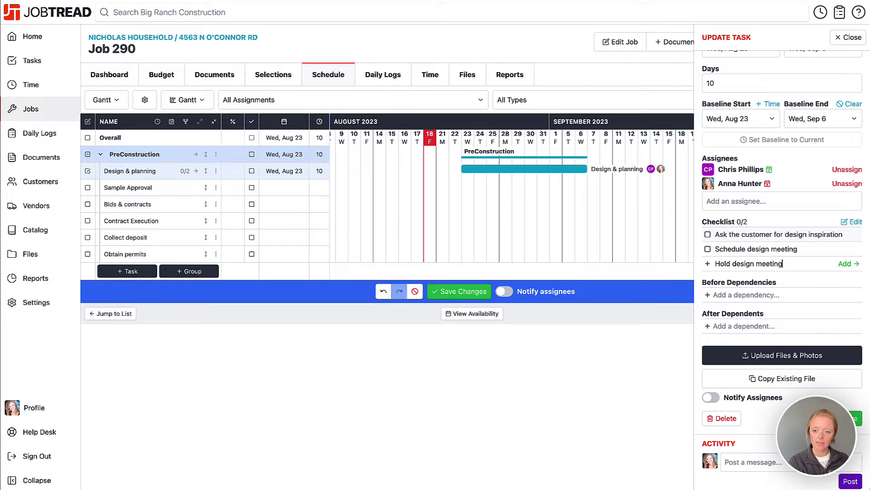
{"action": "key", "text": "Return"}
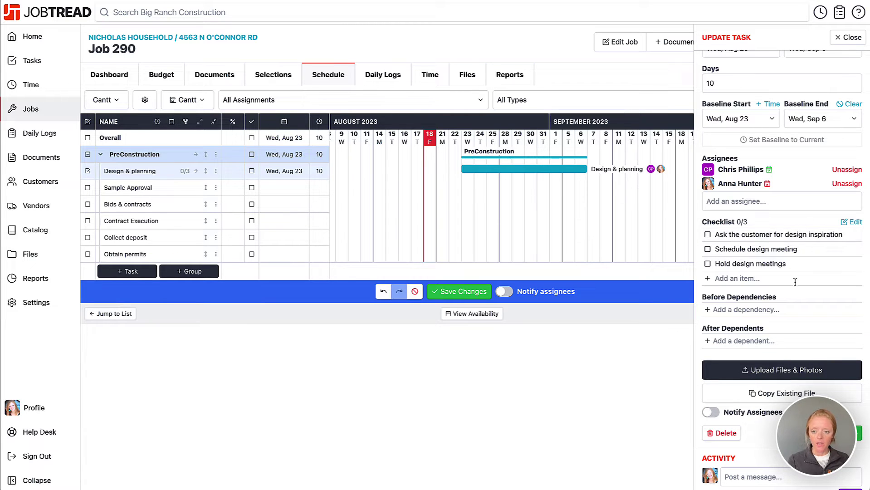
{"action": "type", "text": "Add des"}
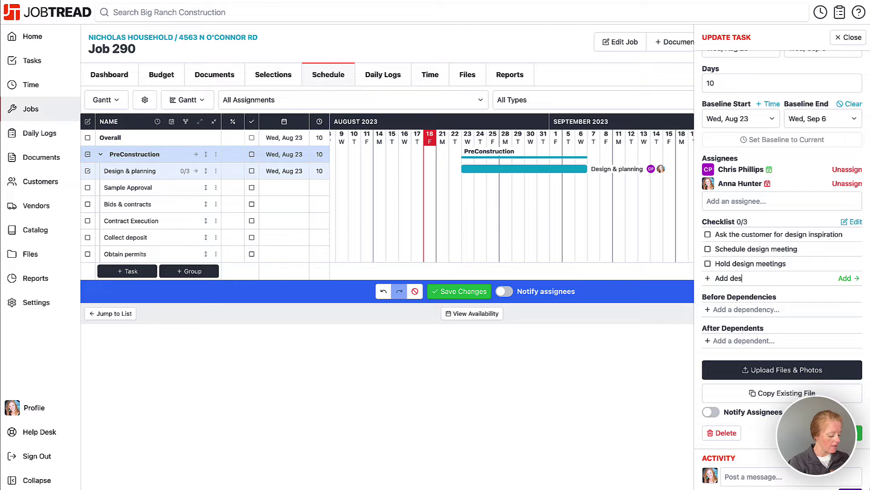
{"action": "type", "text": "ign notes and plans to JobTread"}
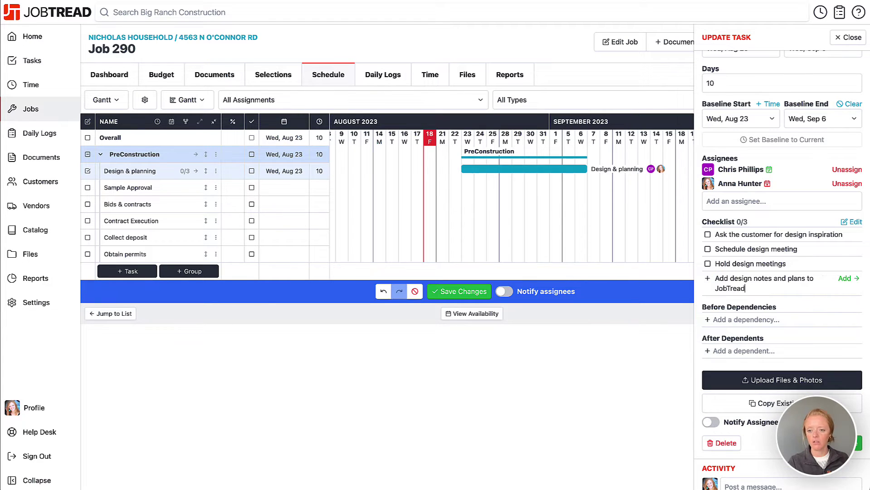
{"action": "key", "text": "Return"}
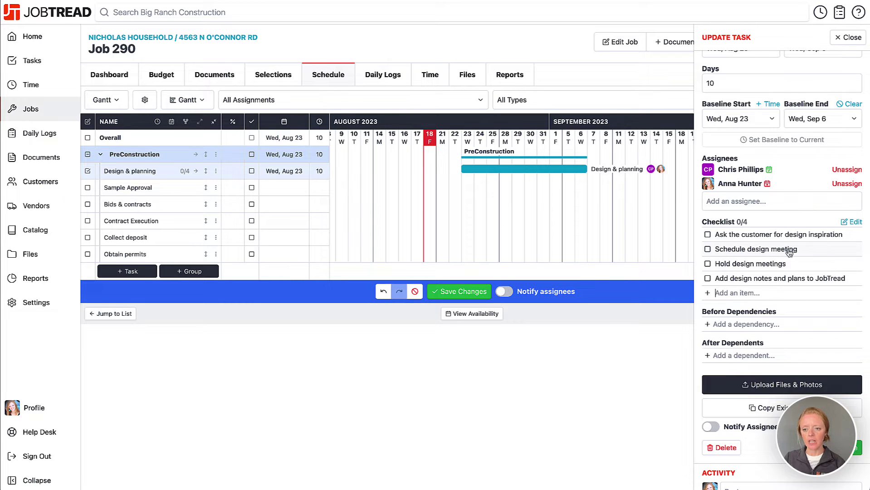
- Try the checklist's edit mode without changing items, and mark "Hold design meetings" complete before unmarking it
{"action": "left_click", "coordinate": [852, 222]}
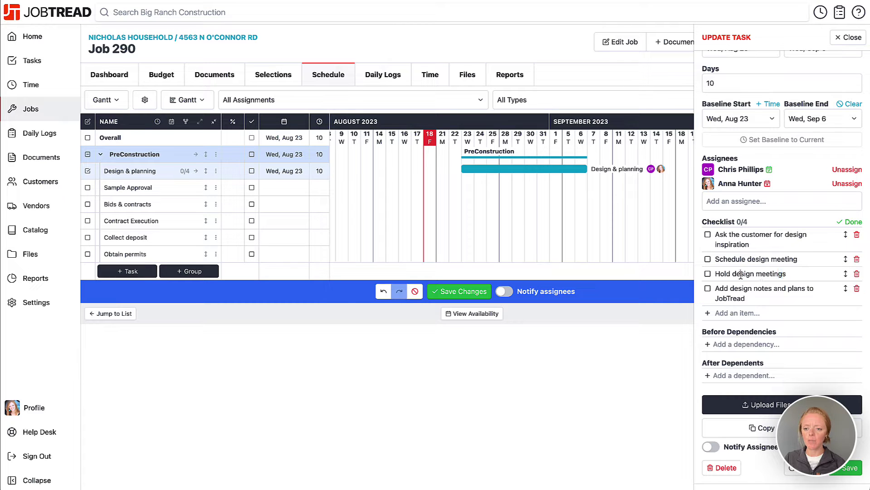
{"action": "left_click", "coordinate": [853, 222]}
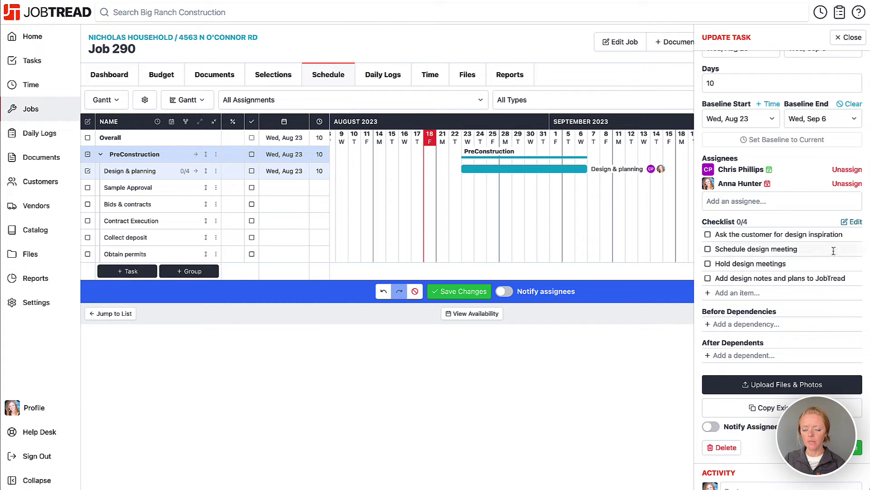
{"action": "left_click", "coordinate": [708, 265]}
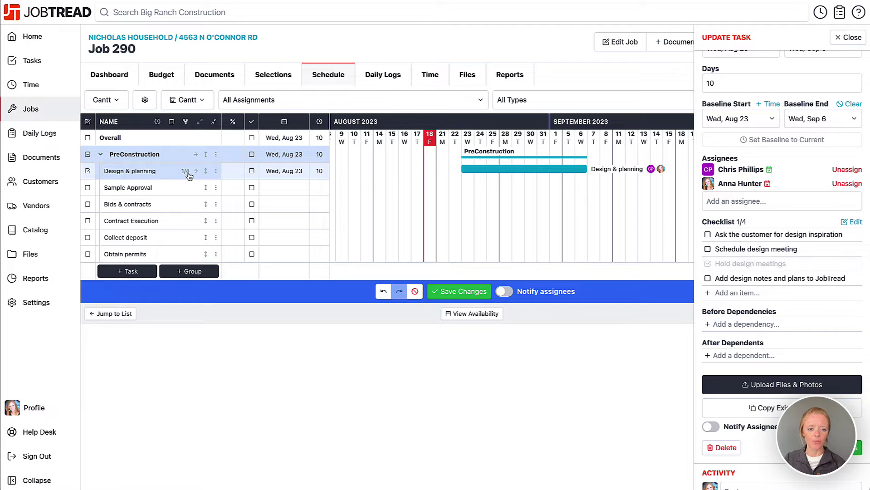
{"action": "left_click", "coordinate": [709, 265]}
- Close the Design & planning task details and save the schedule changes
{"action": "scroll", "coordinate": [733, 274], "scroll_direction": "down", "scroll_amount": 2}
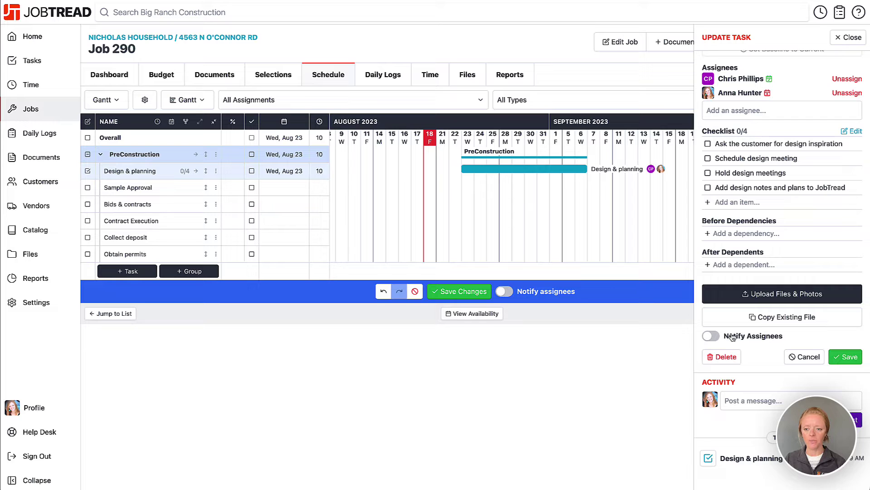
{"action": "left_click", "coordinate": [852, 39]}
{"action": "left_click", "coordinate": [470, 298]}
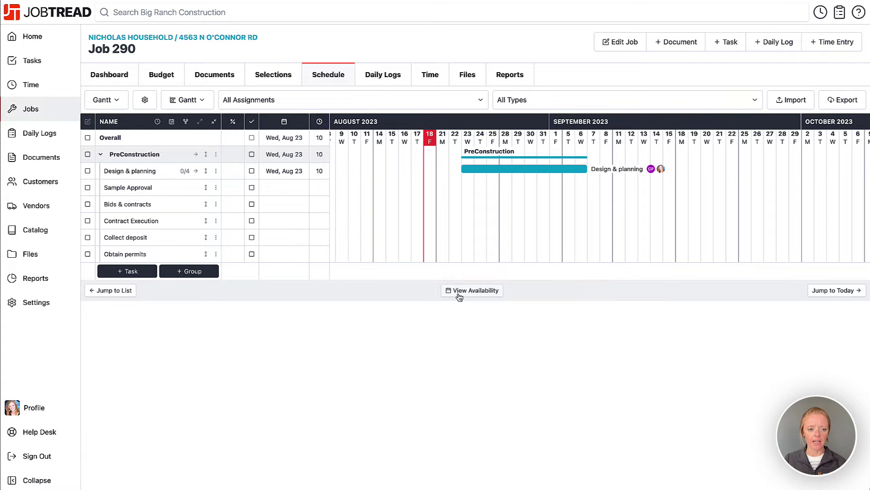
- Schedule Sample Approval from Sep 7 for 3 days, Bids & contracts from Sep 12 for 9 days, and Contract Execution from Sep 25 for 3 days
{"action": "left_click_drag", "start_coordinate": [199, 193], "coordinate": [621, 190]}
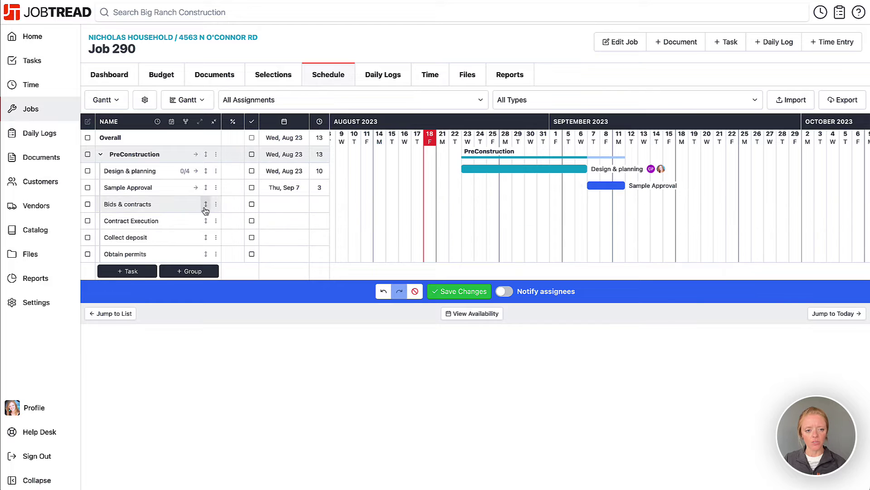
{"action": "left_click_drag", "start_coordinate": [273, 209], "coordinate": [773, 221]}
- Schedule Collect deposit on Sep 27 for 1 day and Obtain permits from Sep 28 for 12 days on the Gantt chart
{"action": "scroll", "coordinate": [703, 250], "scroll_direction": "right", "scroll_amount": 1}
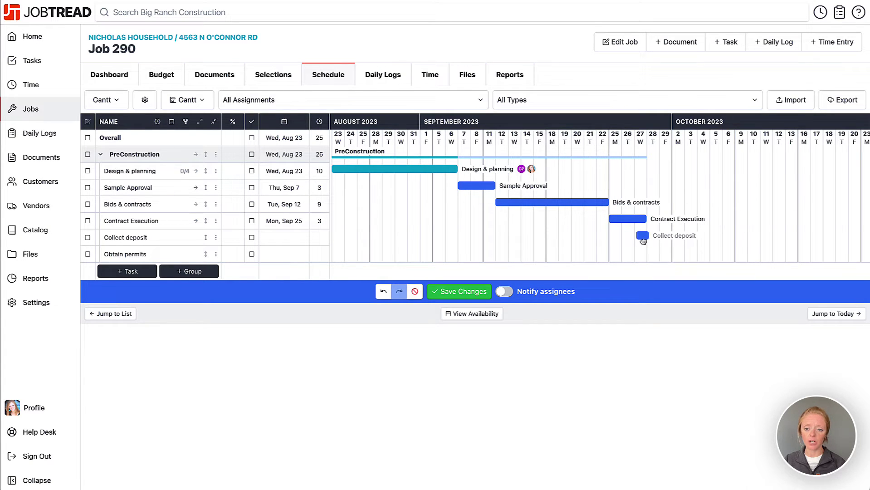
{"action": "left_click", "coordinate": [642, 238]}
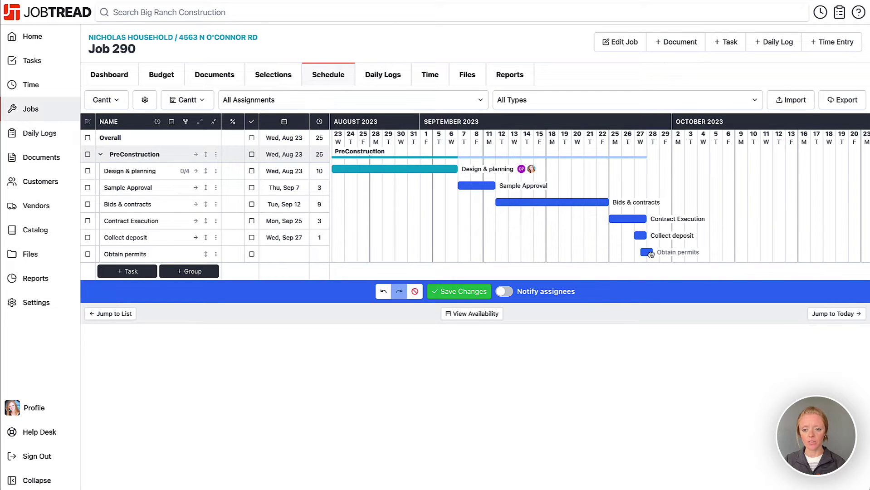
{"action": "left_click_drag", "start_coordinate": [649, 252], "coordinate": [798, 253]}
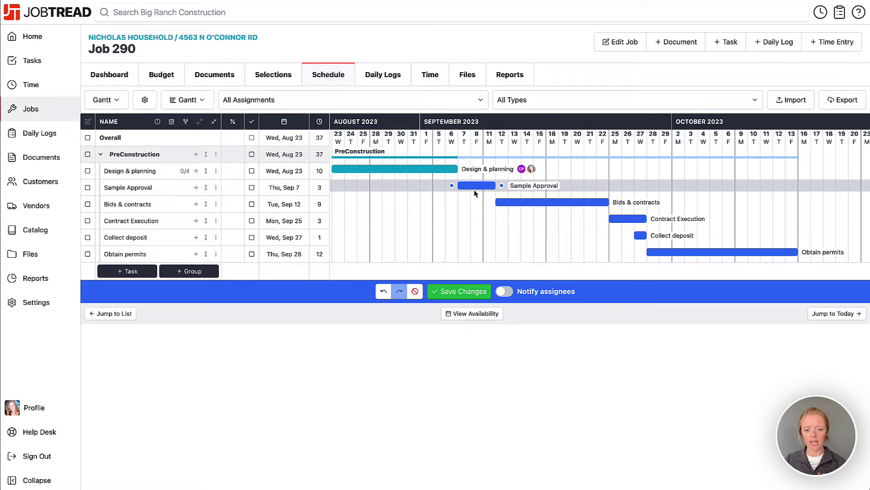
- Set the Sample Approval task's type to Design and save the task
{"action": "left_click", "coordinate": [157, 192]}
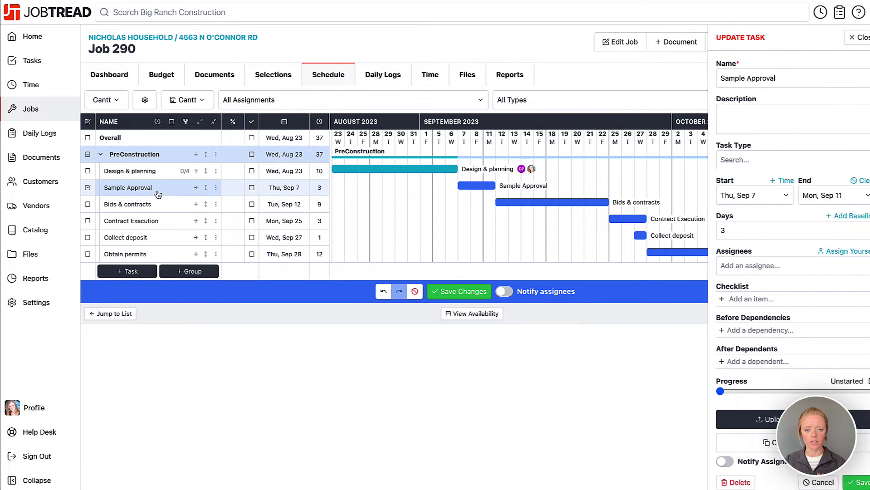
{"action": "left_click", "coordinate": [769, 164]}
{"action": "left_click", "coordinate": [757, 231]}
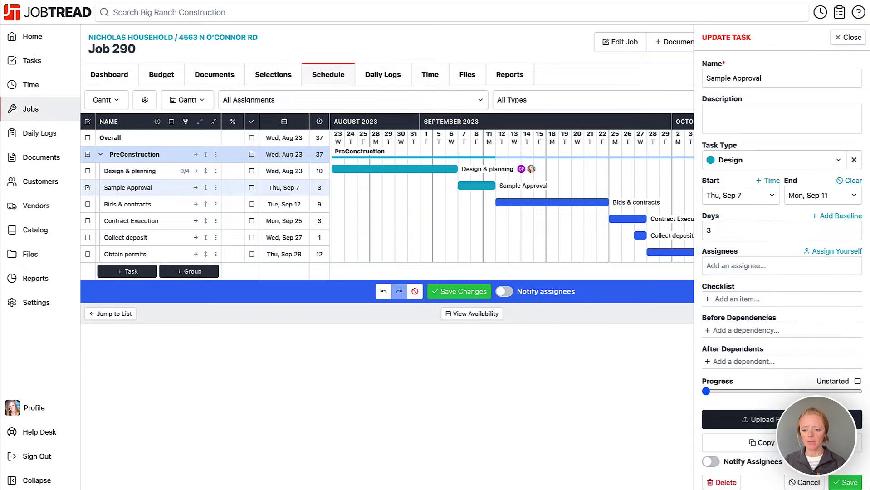
{"action": "left_click", "coordinate": [845, 482]}
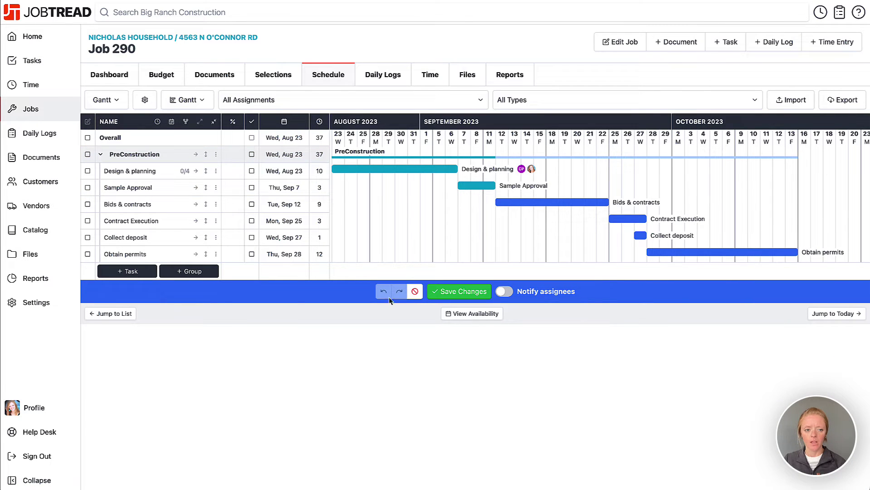
- Set the type of the Bids & contracts and Contract Execution tasks to Office Work in one mass action
{"action": "left_click", "coordinate": [170, 208]}
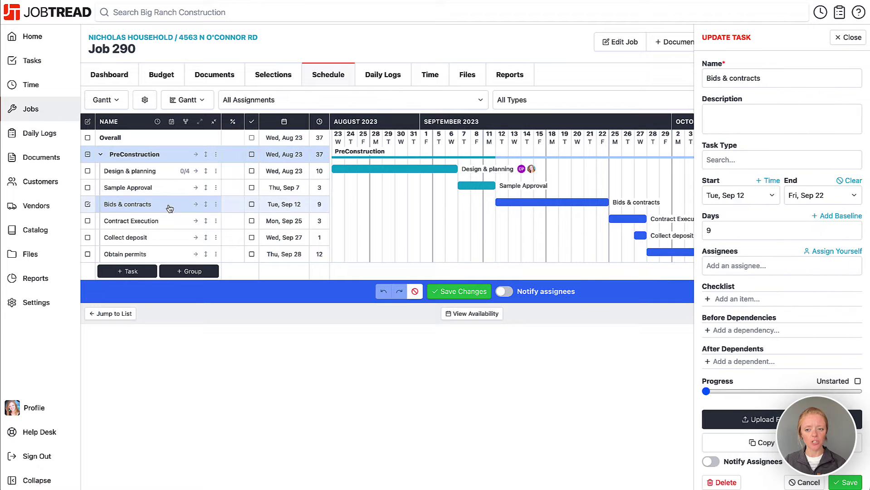
{"action": "left_click", "coordinate": [851, 38]}
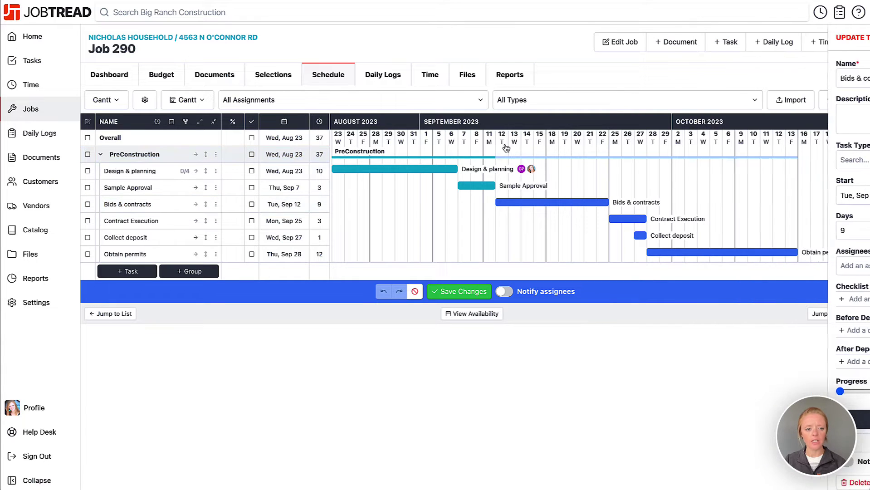
{"action": "left_click", "coordinate": [88, 205]}
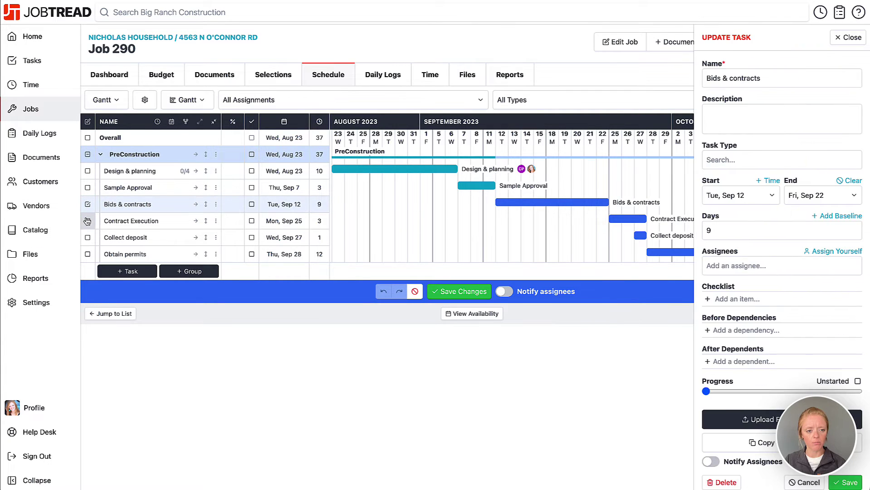
{"action": "left_click", "coordinate": [87, 221]}
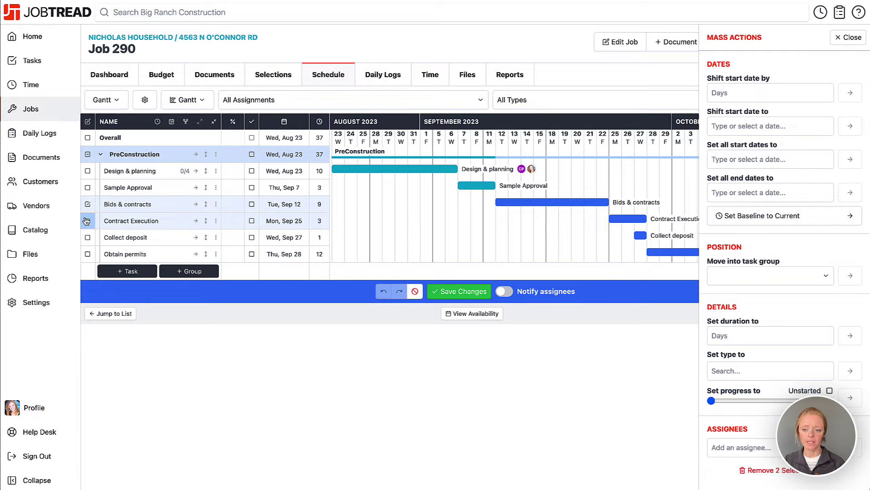
{"action": "left_click", "coordinate": [728, 371]}
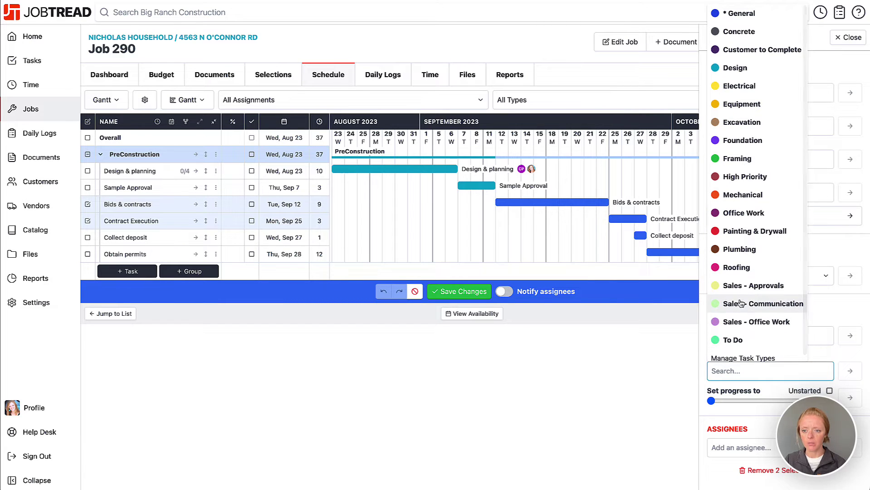
{"action": "left_click", "coordinate": [755, 211]}
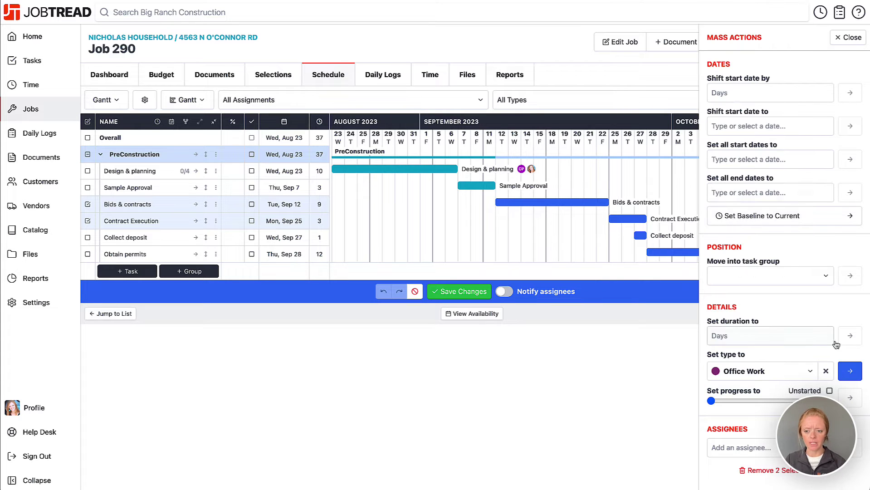
{"action": "left_click", "coordinate": [849, 372]}
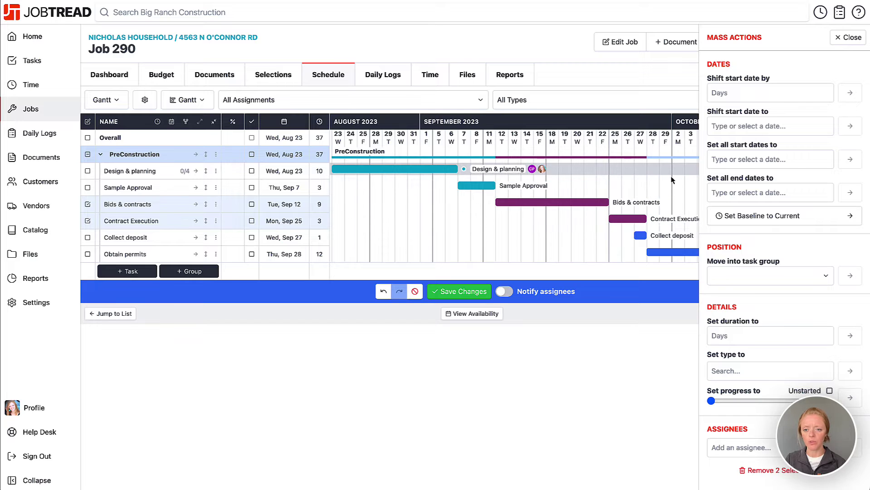
- Select only Collect deposit and Obtain permits, and mass-set their type to Office Work
{"action": "scroll", "coordinate": [658, 198], "scroll_direction": "right", "scroll_amount": 1}
{"action": "scroll", "coordinate": [659, 198], "scroll_direction": "right", "scroll_amount": 5}
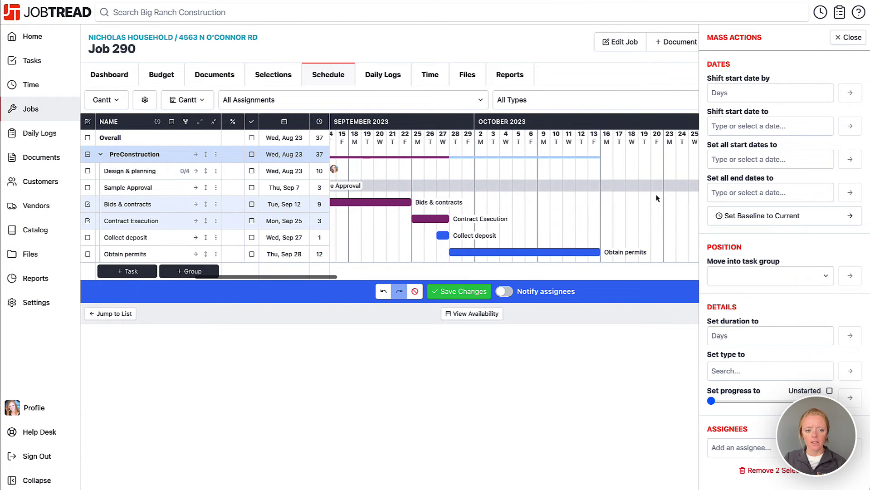
{"action": "left_click", "coordinate": [87, 204]}
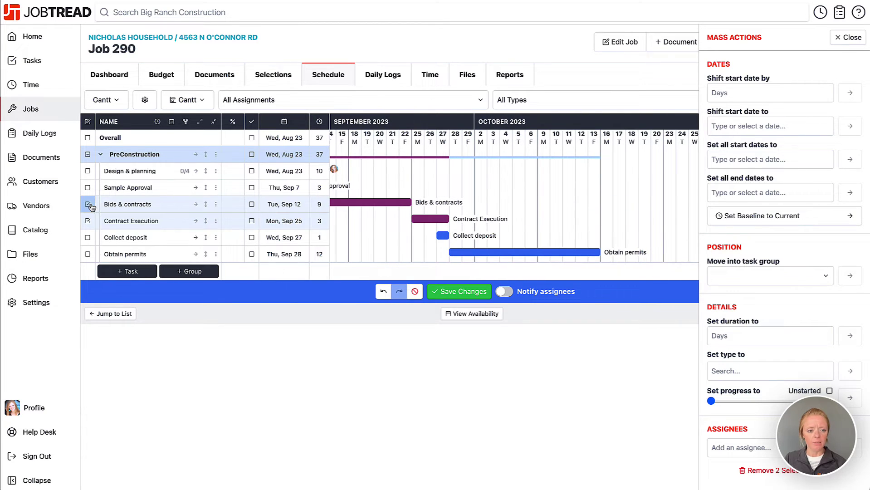
{"action": "left_click", "coordinate": [88, 221]}
{"action": "left_click", "coordinate": [87, 237]}
{"action": "left_click", "coordinate": [88, 254]}
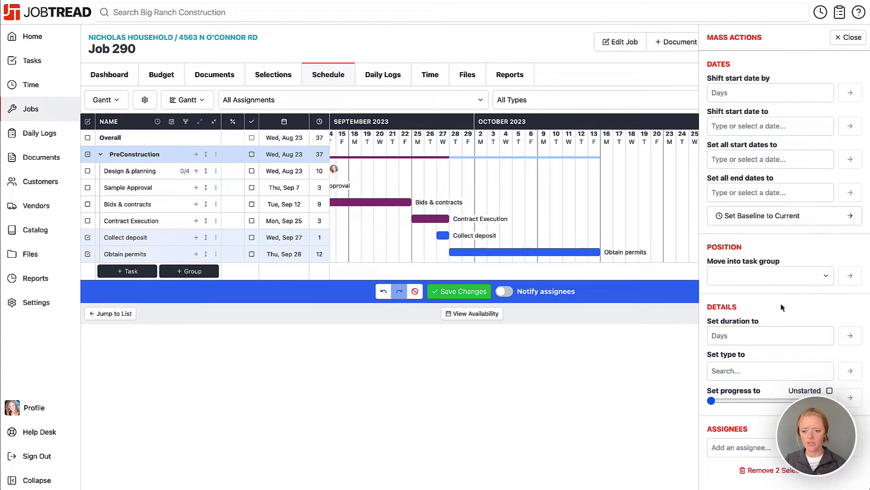
{"action": "left_click", "coordinate": [762, 370]}
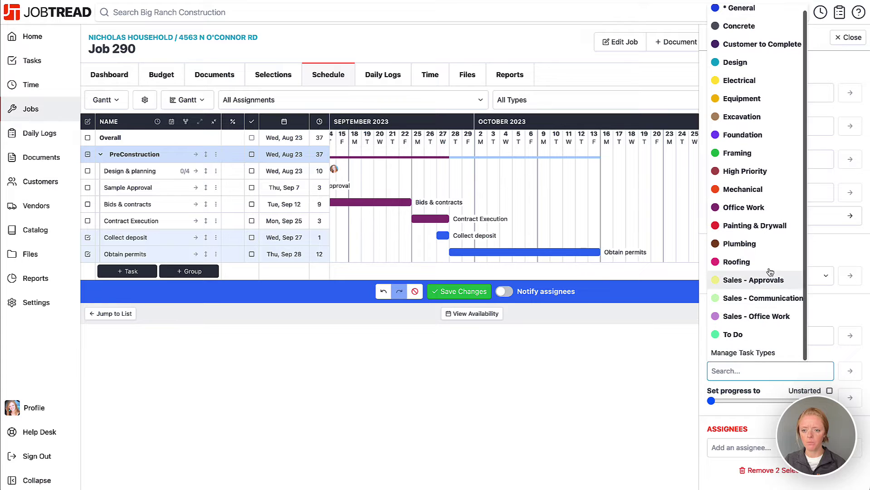
{"action": "left_click", "coordinate": [767, 211]}
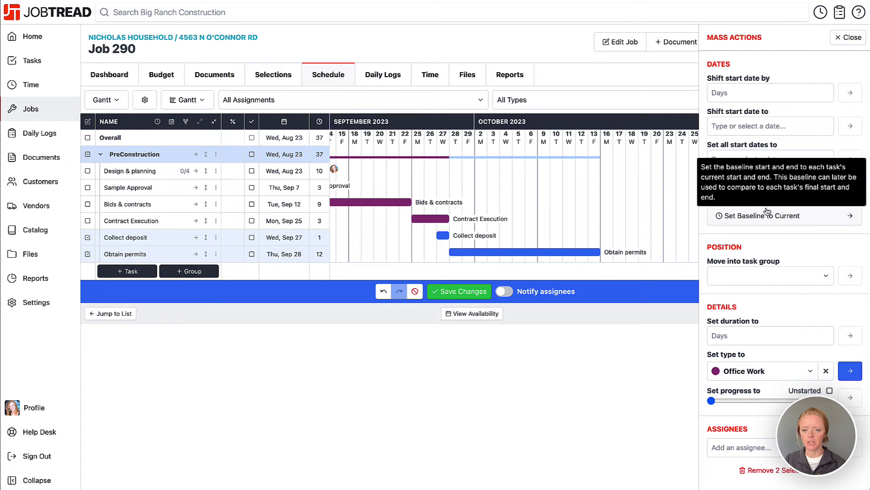
{"action": "left_click", "coordinate": [851, 372]}
{"action": "left_click", "coordinate": [849, 39]}
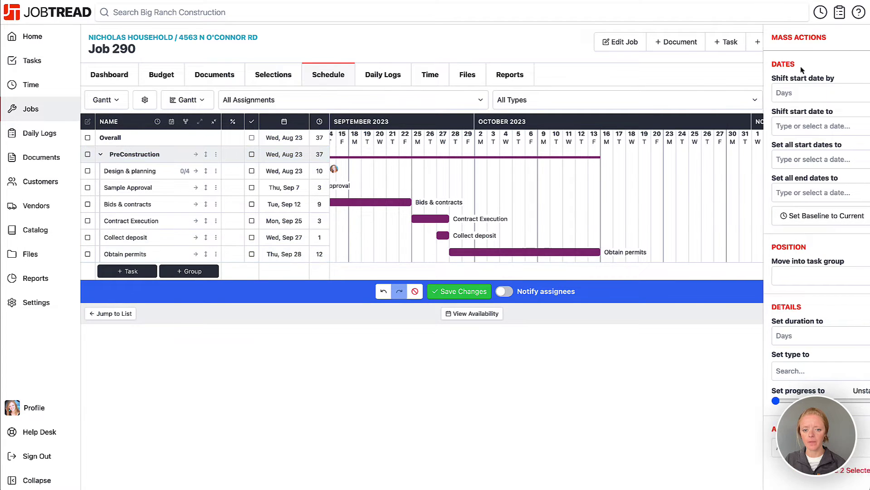
{"action": "scroll", "coordinate": [476, 262], "scroll_direction": "left", "scroll_amount": 5}
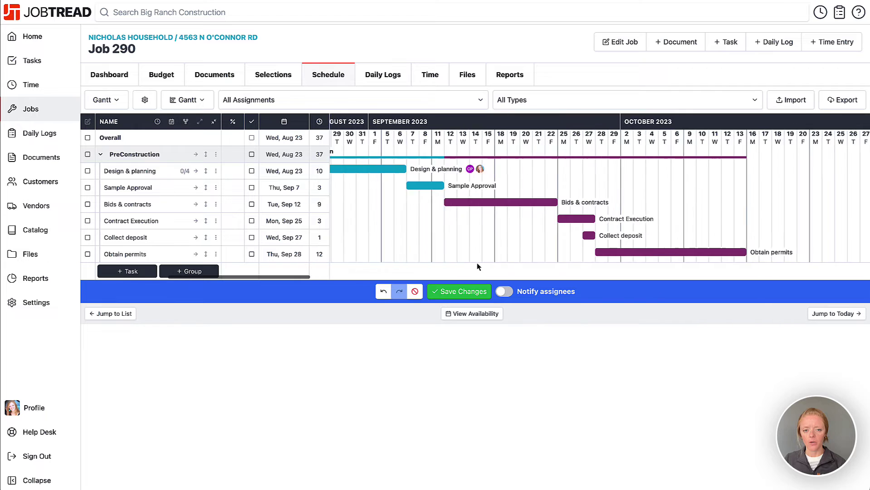
- Save the schedule changes and assign Sample Approval to the other admin who already works on Design & planning
{"action": "left_click", "coordinate": [459, 291]}
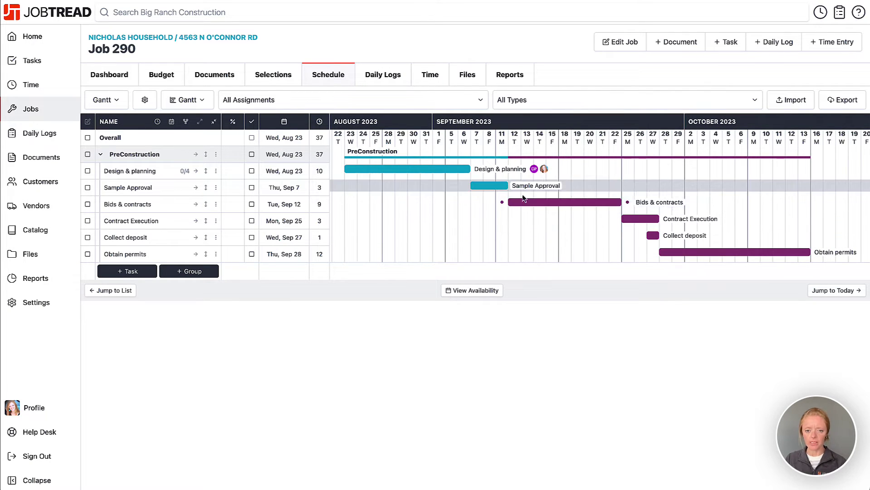
{"action": "left_click", "coordinate": [489, 186]}
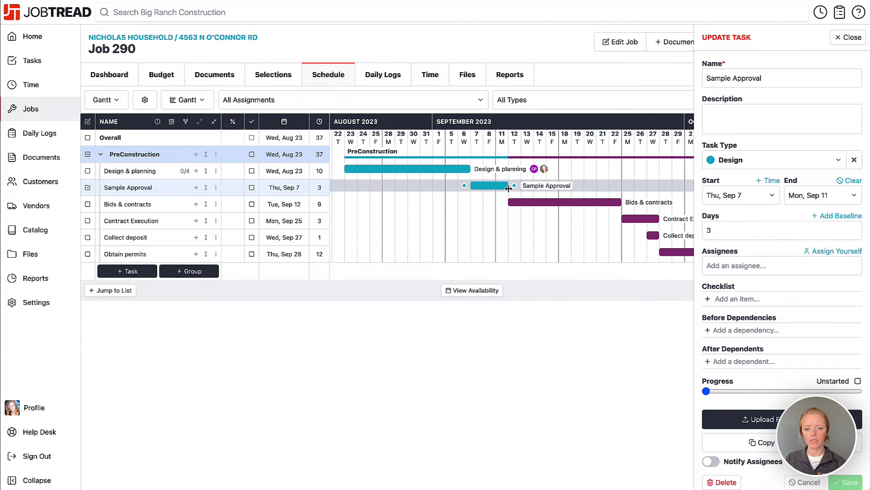
{"action": "left_click", "coordinate": [747, 266]}
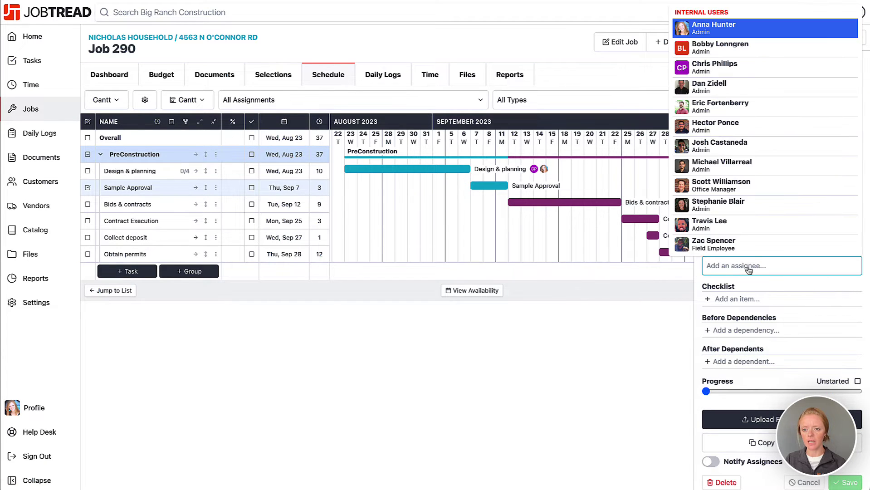
{"action": "left_click", "coordinate": [732, 68]}
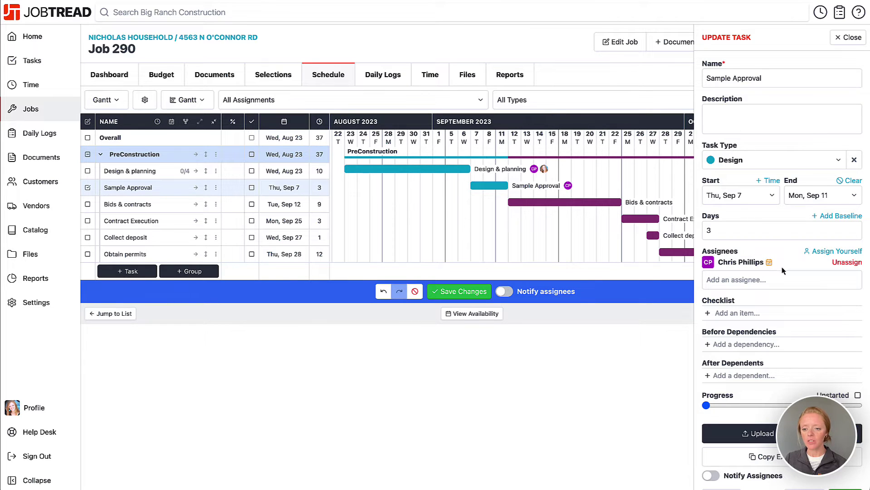
- Check the new Sample Approval assignee's overlapping tasks, and save the assignment
{"action": "left_click", "coordinate": [768, 264]}
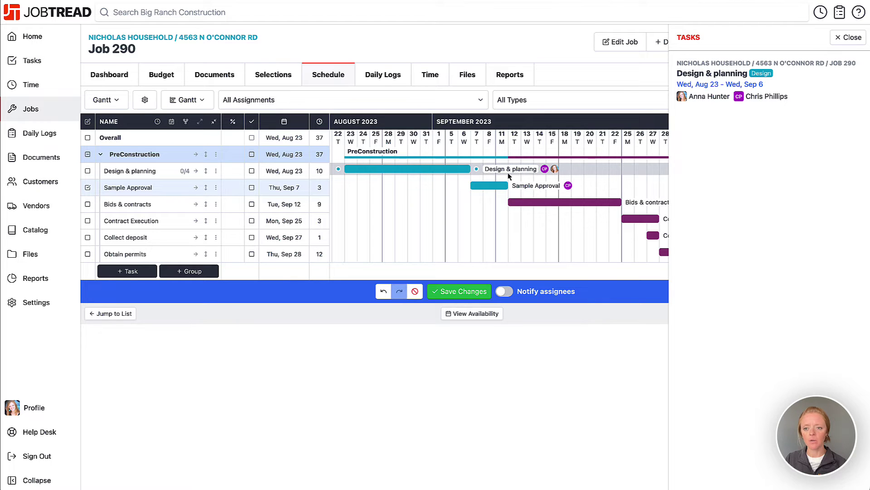
{"action": "left_click", "coordinate": [847, 37]}
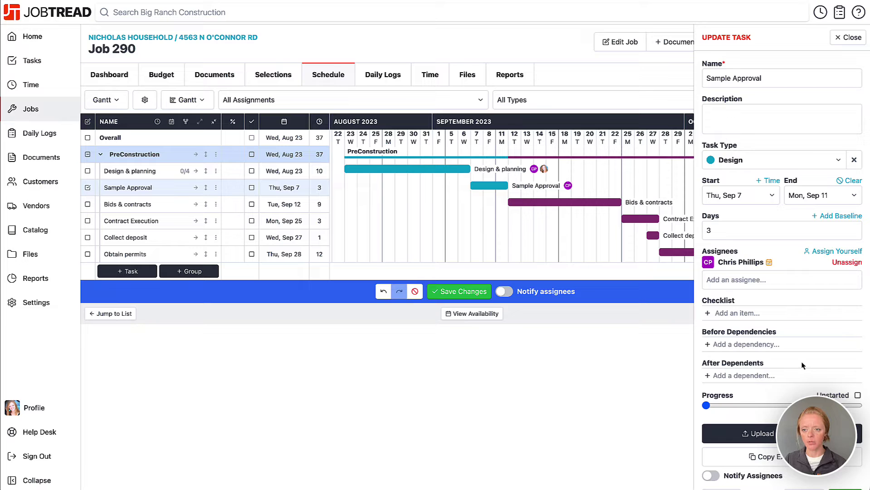
{"action": "left_click", "coordinate": [459, 291]}
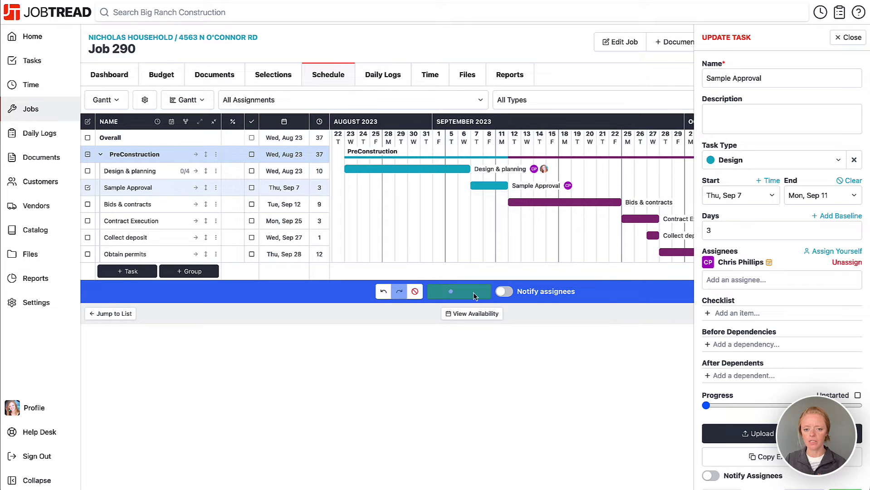
{"action": "left_click", "coordinate": [840, 37]}
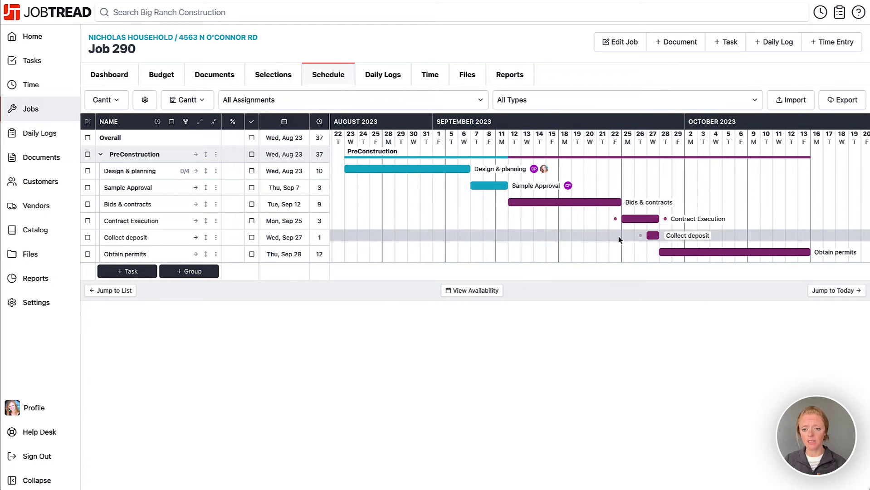
- Mass-assign the field employee to Bids & contracts, Contract Execution, Collect deposit and Obtain permits, and save the changes
{"action": "left_click", "coordinate": [88, 205]}
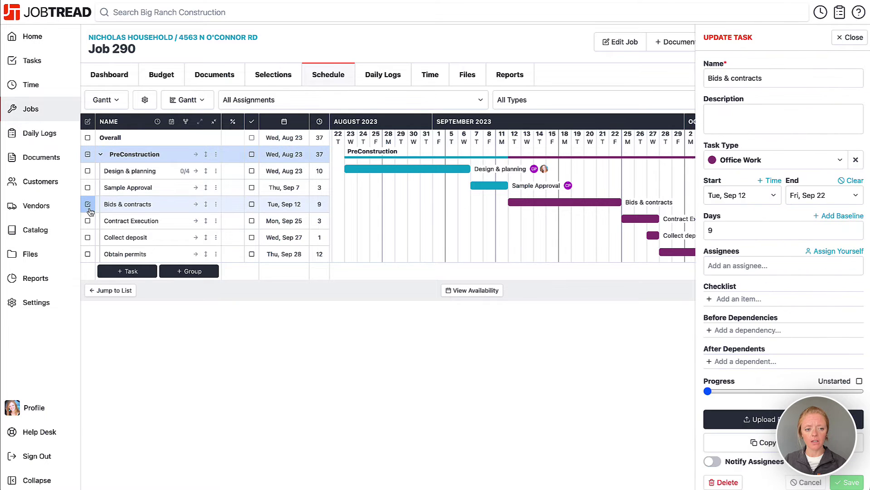
{"action": "left_click", "coordinate": [88, 221]}
{"action": "left_click", "coordinate": [88, 237]}
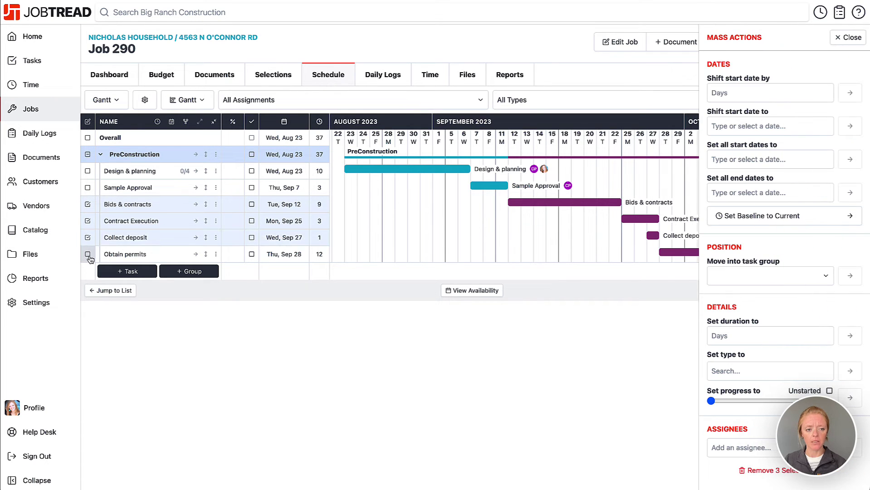
{"action": "left_click", "coordinate": [88, 254]}
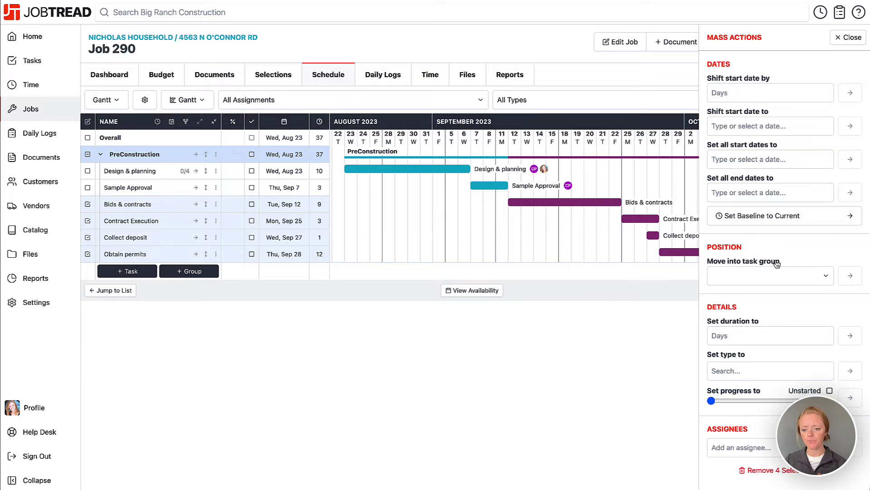
{"action": "scroll", "coordinate": [770, 265], "scroll_direction": "down", "scroll_amount": 1}
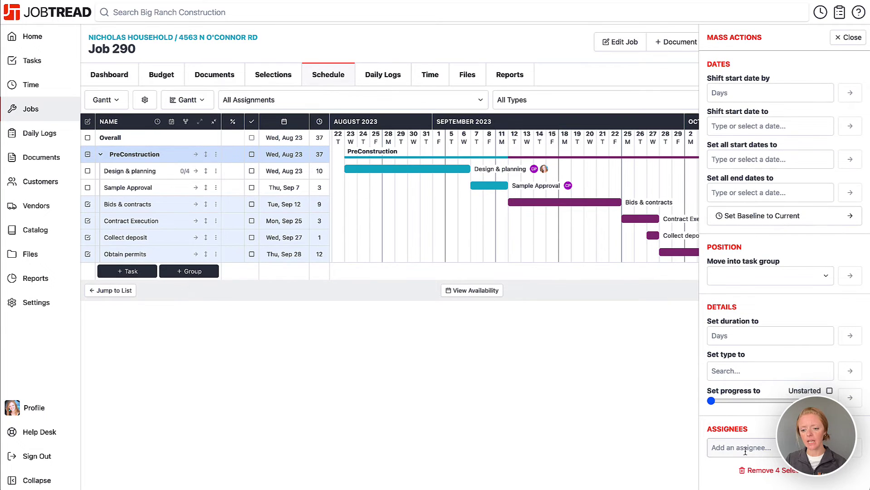
{"action": "left_click", "coordinate": [745, 451]}
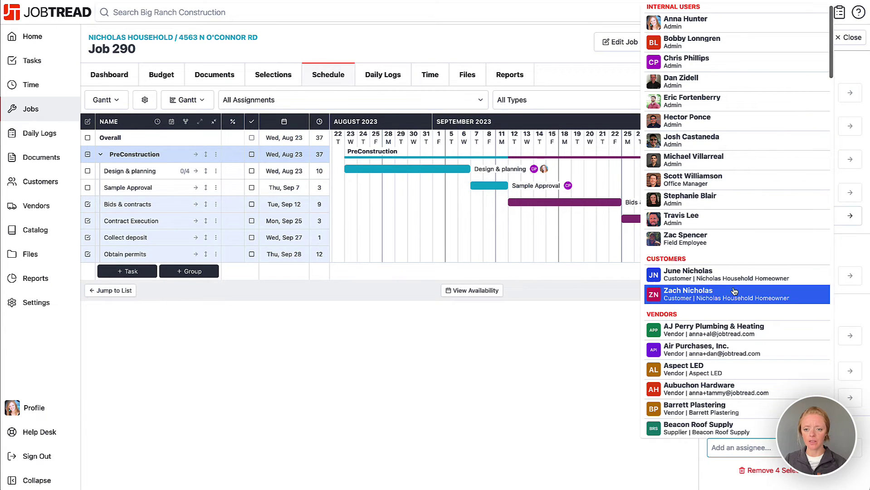
{"action": "left_click", "coordinate": [720, 243]}
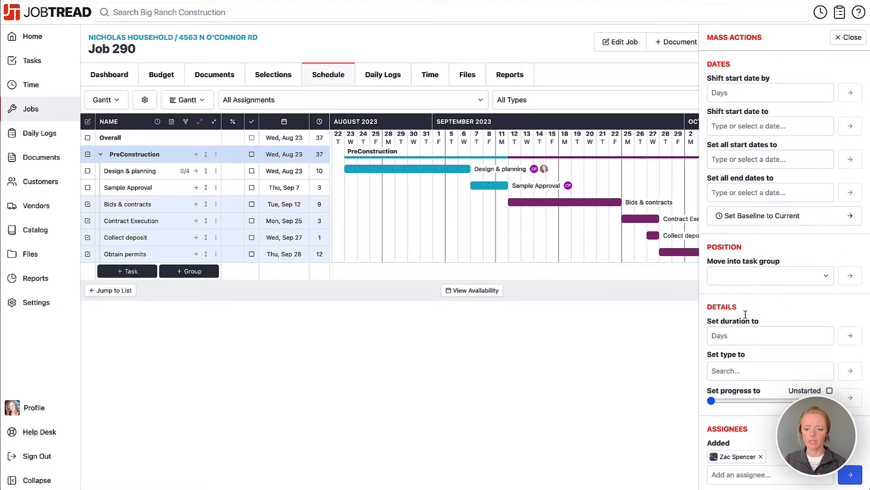
{"action": "left_click", "coordinate": [849, 475]}
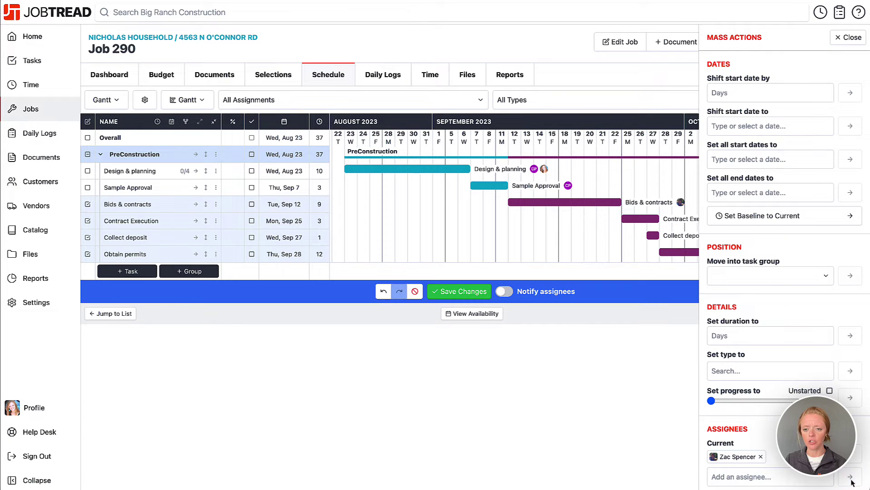
{"action": "left_click", "coordinate": [459, 292]}
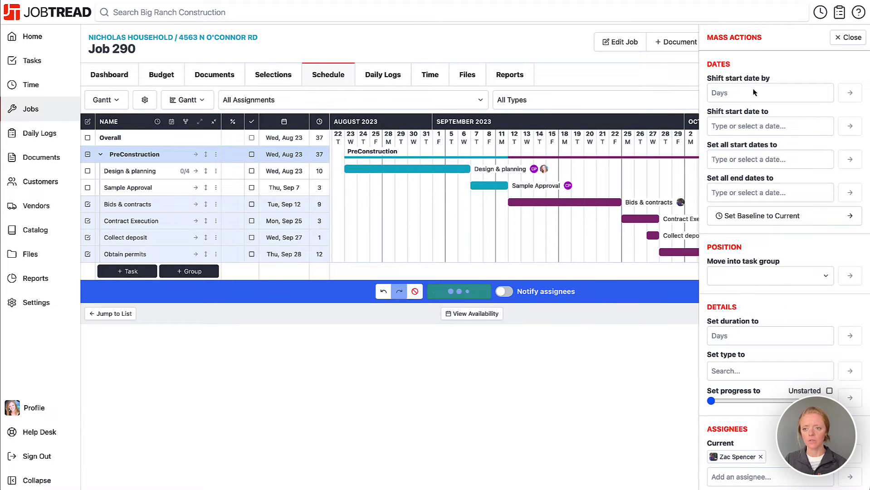
{"action": "left_click", "coordinate": [848, 38]}
{"action": "scroll", "coordinate": [708, 240], "scroll_direction": "right", "scroll_amount": 5}
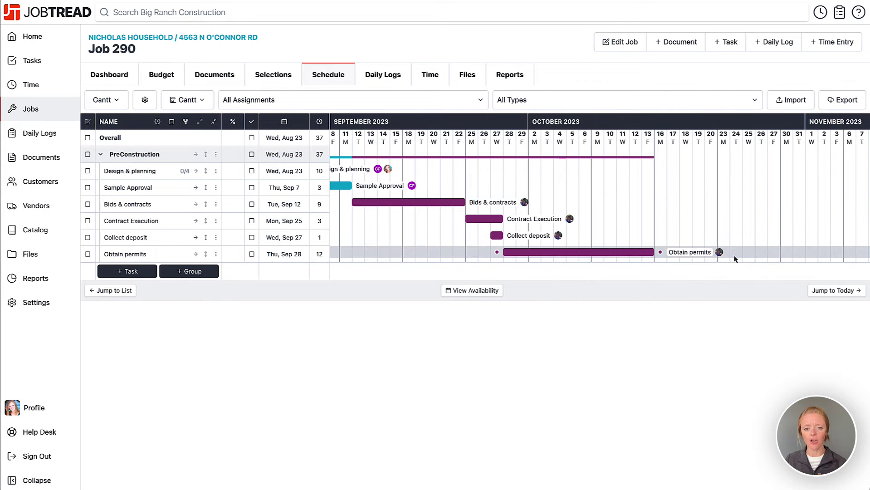
- Try moving the Design & planning bar on the Gantt chart without a dependency, and discard the change
{"action": "scroll", "coordinate": [482, 241], "scroll_direction": "left", "scroll_amount": 5}
{"action": "scroll", "coordinate": [482, 241], "scroll_direction": "left", "scroll_amount": 1}
{"action": "scroll", "coordinate": [481, 241], "scroll_direction": "right", "scroll_amount": 1}
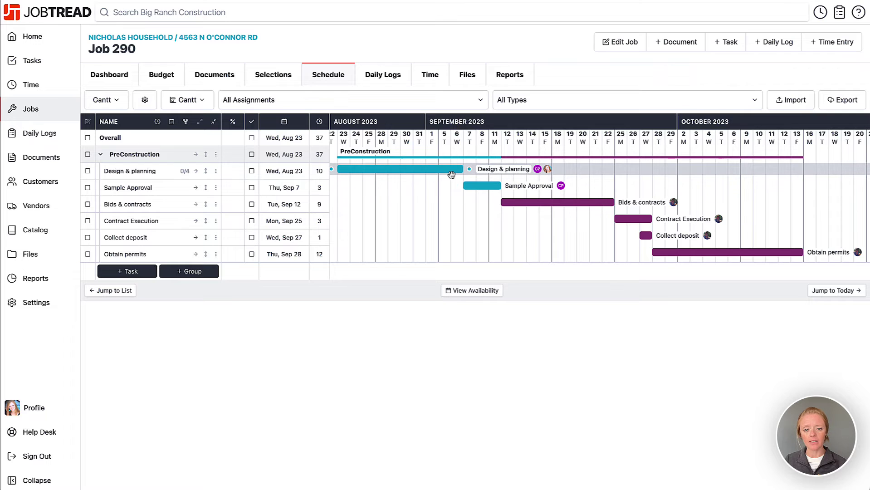
{"action": "mouse_move", "coordinate": [452, 174]}
{"action": "left_mouse_down"}
{"action": "mouse_move", "coordinate": [492, 175]}
{"action": "mouse_move", "coordinate": [449, 174]}
{"action": "left_mouse_up"}
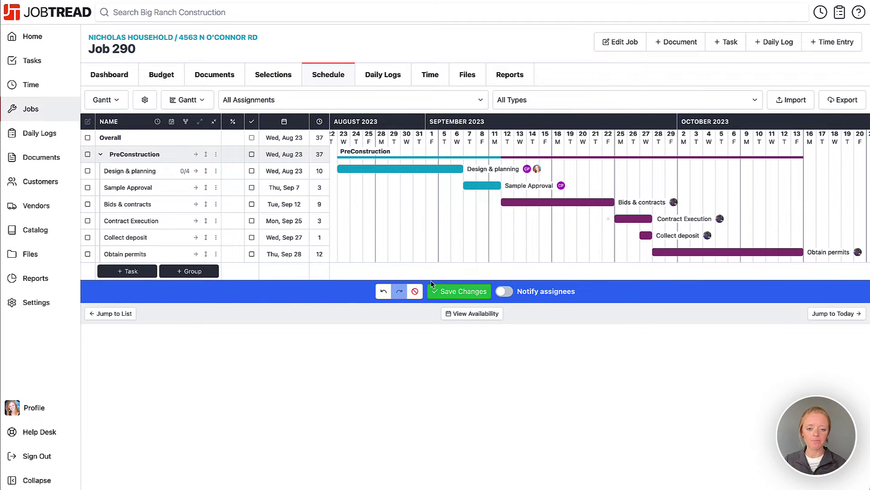
{"action": "left_click", "coordinate": [415, 291]}
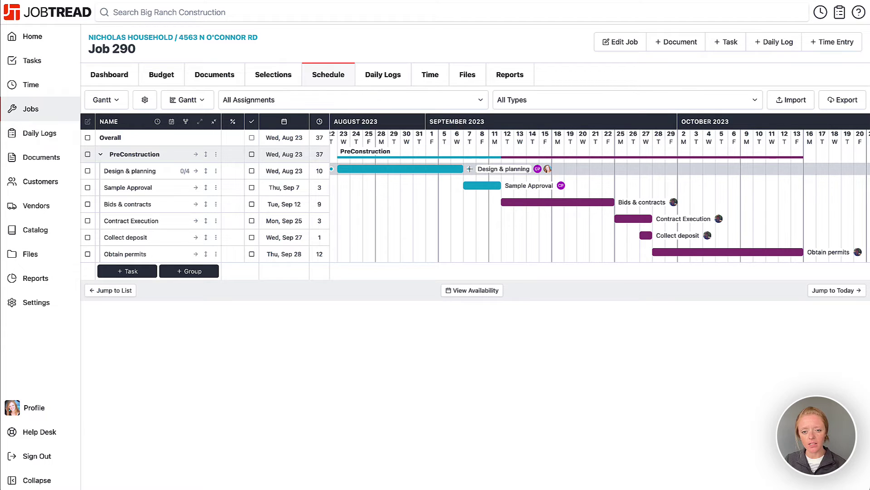
- Link the end of Design & planning to the start of Sample Approval, test the link by moving Design & planning, and save
{"action": "left_click_drag", "start_coordinate": [469, 169], "coordinate": [460, 186]}
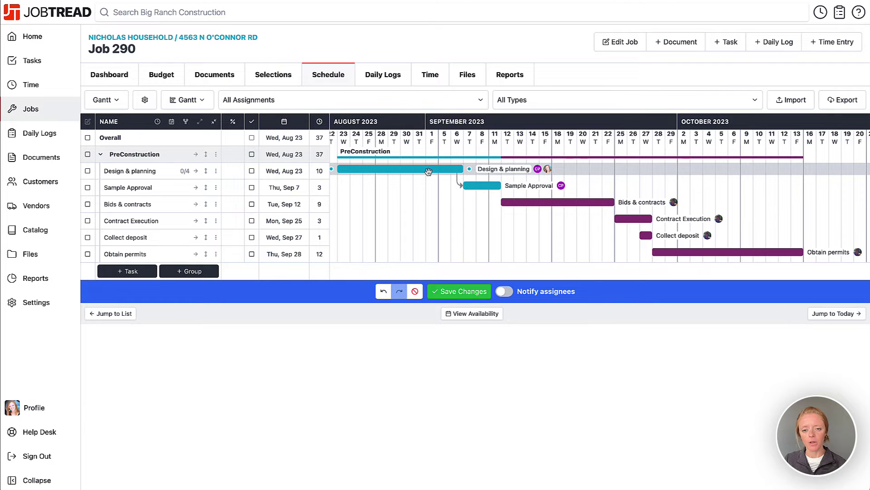
{"action": "mouse_move", "coordinate": [428, 171]}
{"action": "left_mouse_down"}
{"action": "mouse_move", "coordinate": [467, 170]}
{"action": "mouse_move", "coordinate": [422, 169]}
{"action": "mouse_move", "coordinate": [461, 169]}
{"action": "mouse_move", "coordinate": [432, 172]}
{"action": "left_mouse_up"}
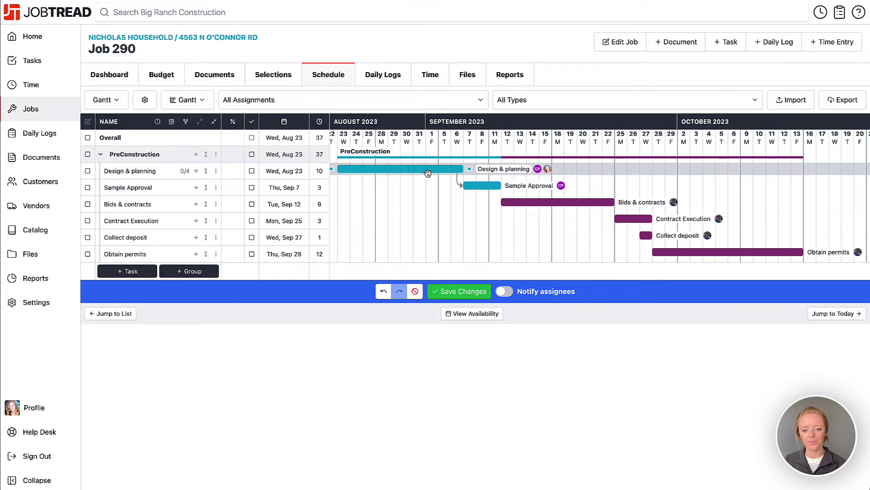
{"action": "left_click", "coordinate": [469, 293]}
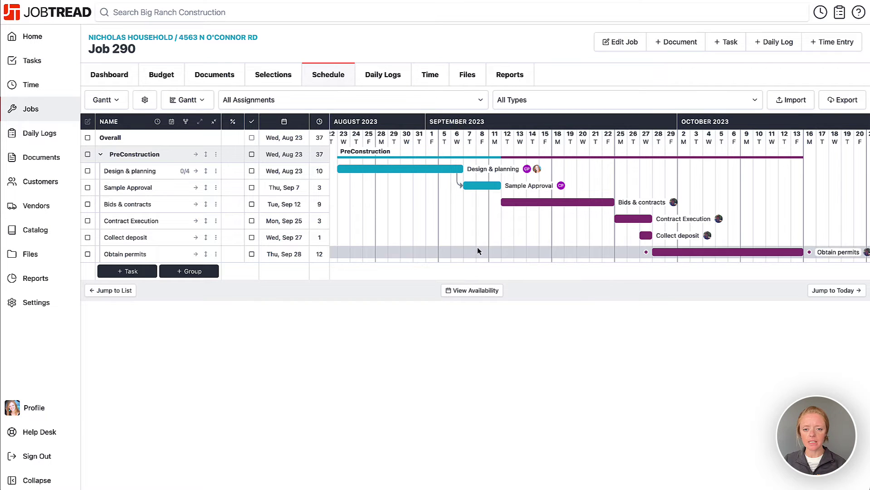
- Give Bids & contracts the before dependency Sample Approval and the after dependent Contract Execution, and save the changes
{"action": "left_click", "coordinate": [536, 206]}
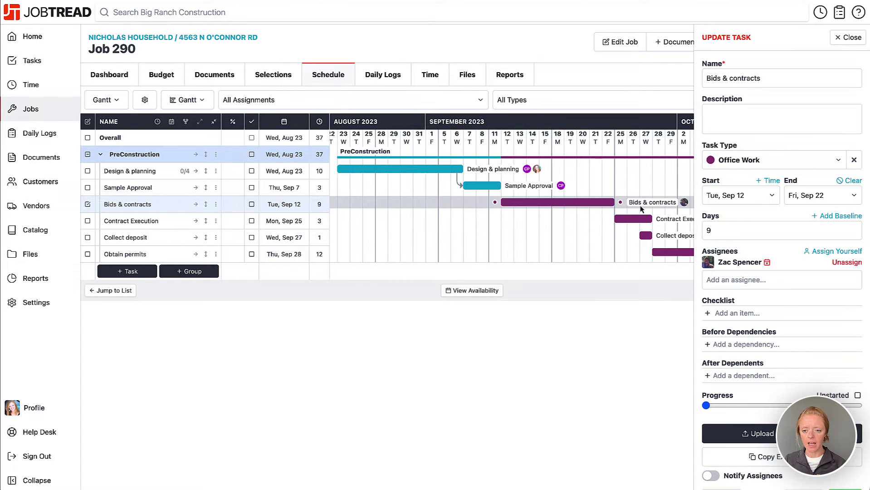
{"action": "left_click", "coordinate": [744, 344]}
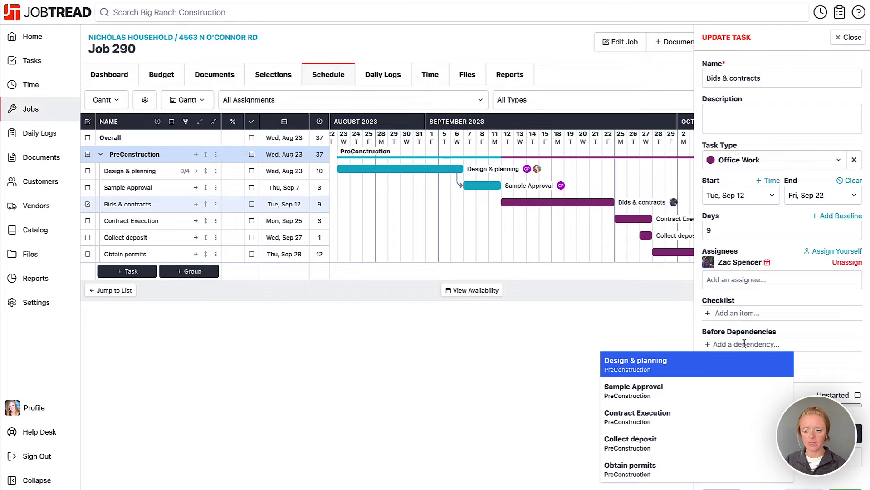
{"action": "left_click", "coordinate": [693, 396]}
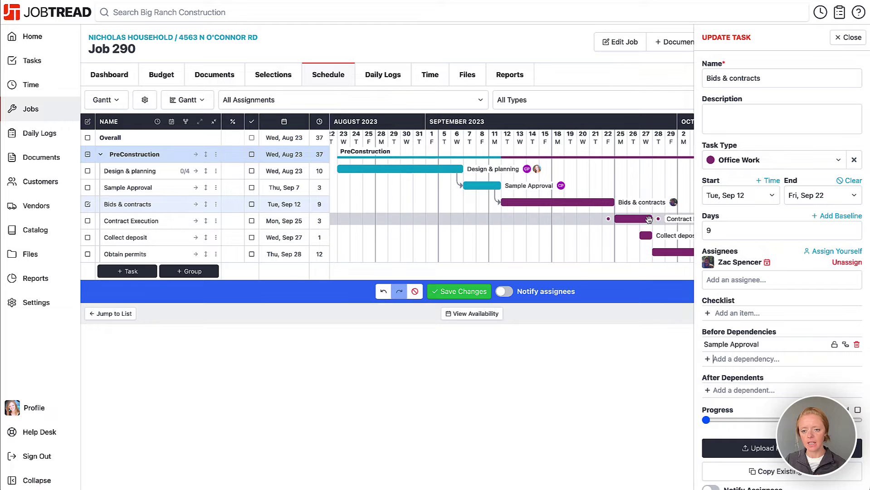
{"action": "scroll", "coordinate": [646, 221], "scroll_direction": "right", "scroll_amount": 4}
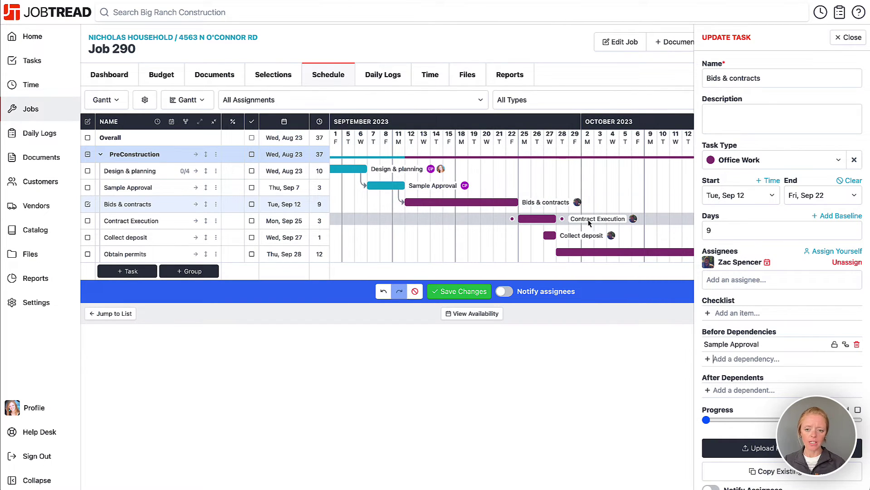
{"action": "left_click", "coordinate": [743, 391]}
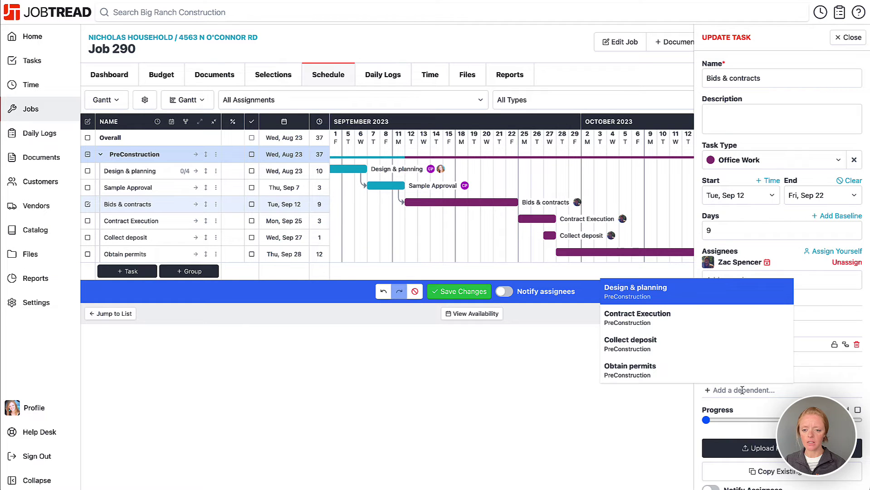
{"action": "left_click", "coordinate": [673, 322]}
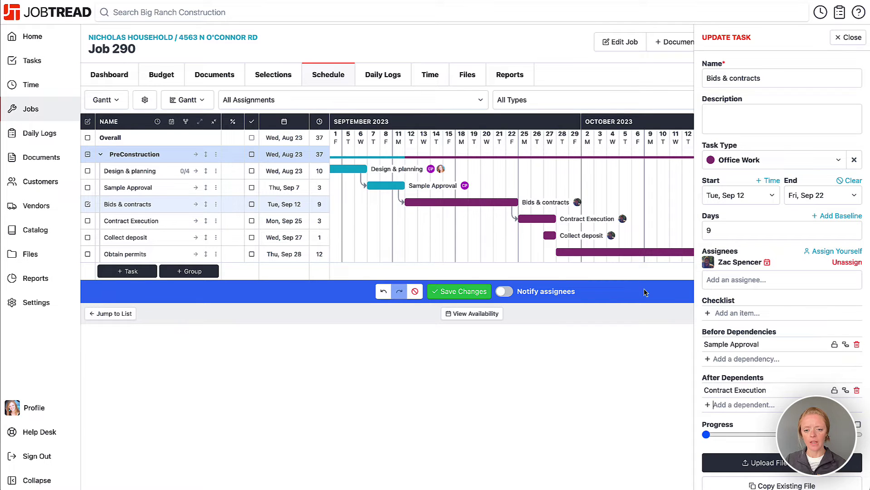
{"action": "left_click", "coordinate": [459, 291]}
- Move Obtain permits to start on Thu, Oct 5, and link the end of Collect deposit to its start
{"action": "scroll", "coordinate": [522, 244], "scroll_direction": "right", "scroll_amount": 3}
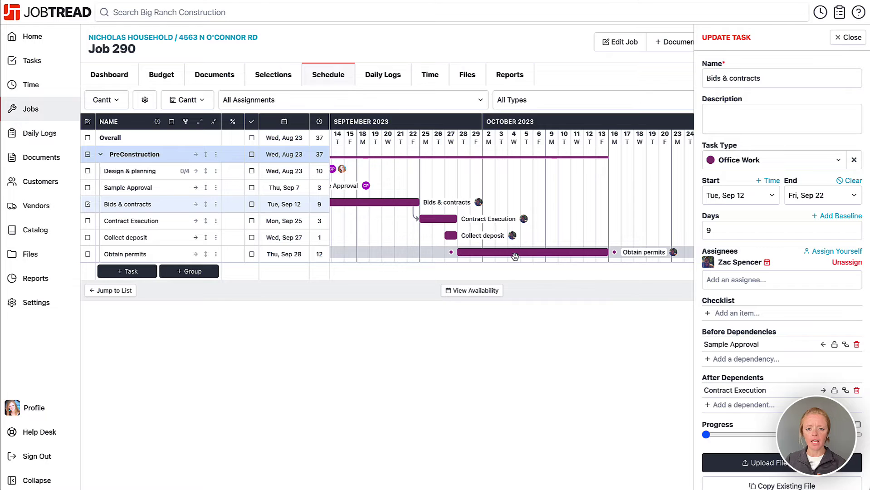
{"action": "left_click_drag", "start_coordinate": [515, 256], "coordinate": [579, 254]}
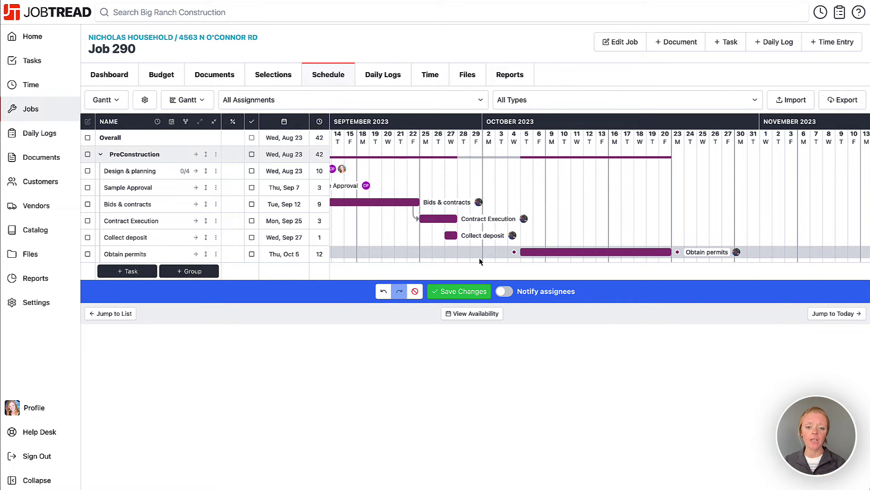
{"action": "left_click_drag", "start_coordinate": [460, 235], "coordinate": [521, 252]}
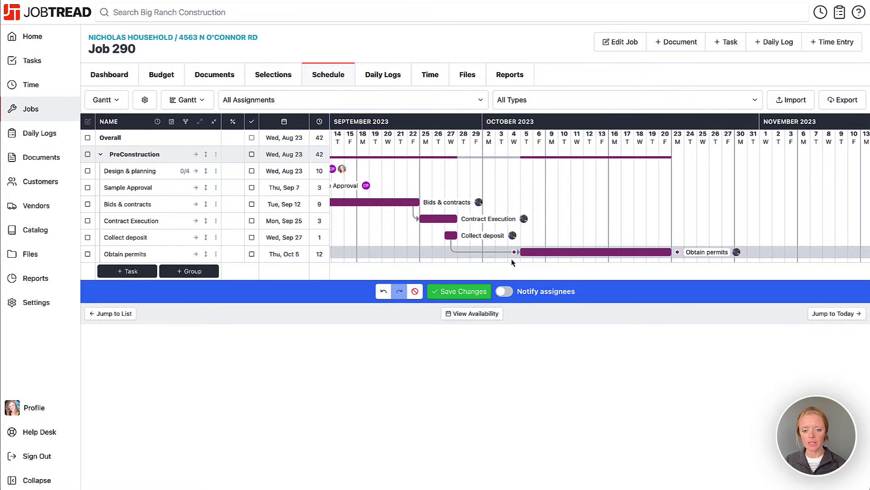
- Lock the Collect deposit dependency in the Obtain permits task, testing the link by moving Collect deposit before and after locking
{"action": "mouse_move", "coordinate": [453, 239]}
{"action": "left_mouse_down"}
{"action": "mouse_move", "coordinate": [562, 236]}
{"action": "mouse_move", "coordinate": [451, 237]}
{"action": "left_mouse_up"}
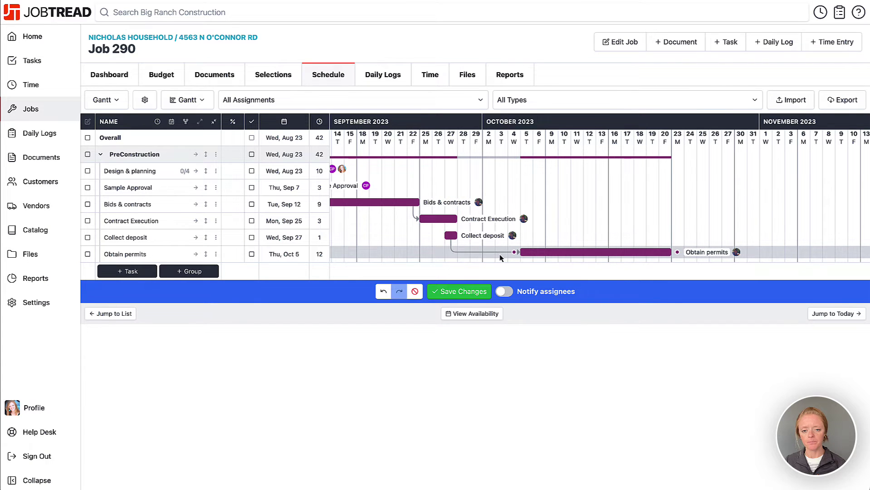
{"action": "left_click", "coordinate": [531, 253]}
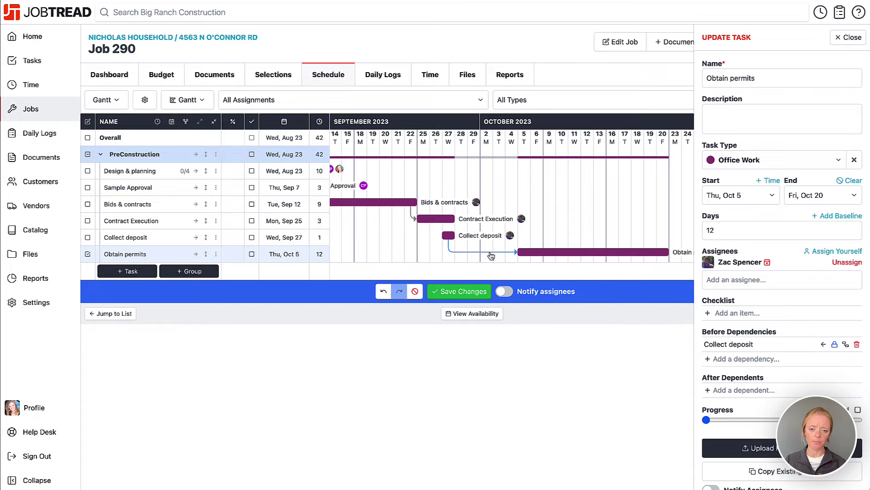
{"action": "mouse_move", "coordinate": [448, 235]}
{"action": "left_mouse_down"}
{"action": "mouse_move", "coordinate": [494, 239]}
{"action": "mouse_move", "coordinate": [449, 239]}
{"action": "left_mouse_up"}
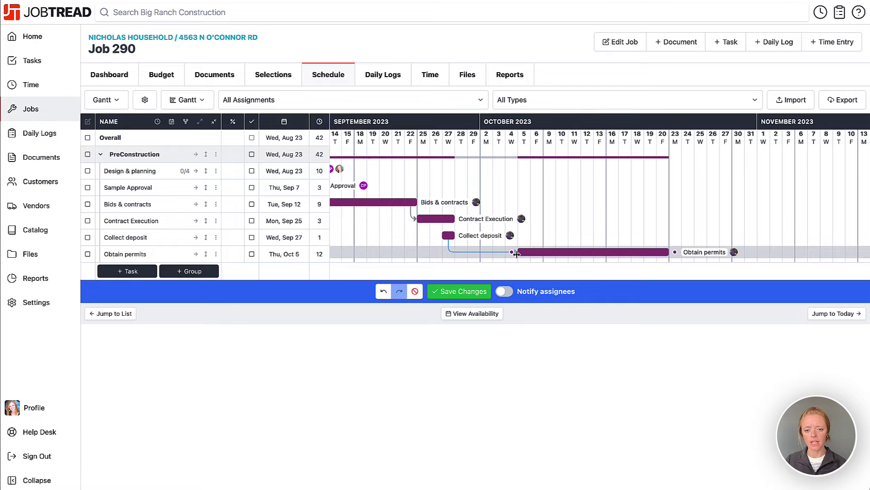
- Save the changes, then link the end of Contract Execution to the start of Collect deposit, testing it by moving Collect deposit to Sep 28 and back
{"action": "left_click", "coordinate": [476, 291]}
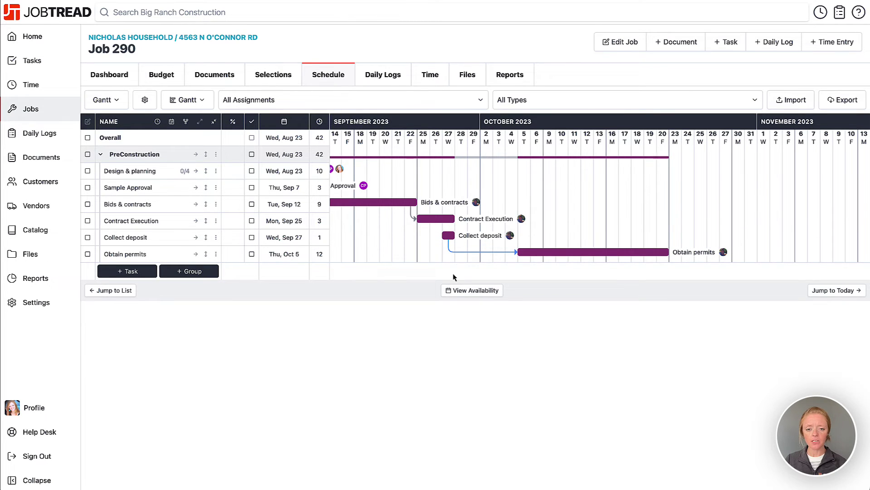
{"action": "scroll", "coordinate": [426, 250], "scroll_direction": "left", "scroll_amount": 3}
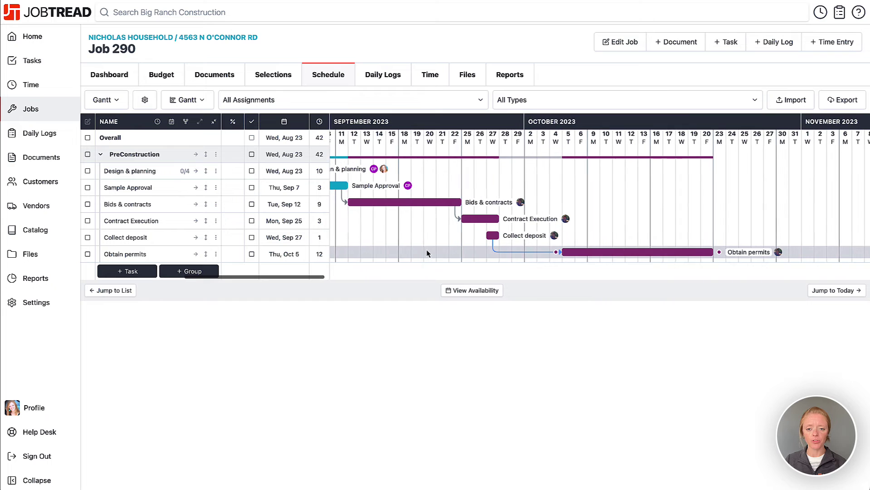
{"action": "left_click", "coordinate": [501, 237]}
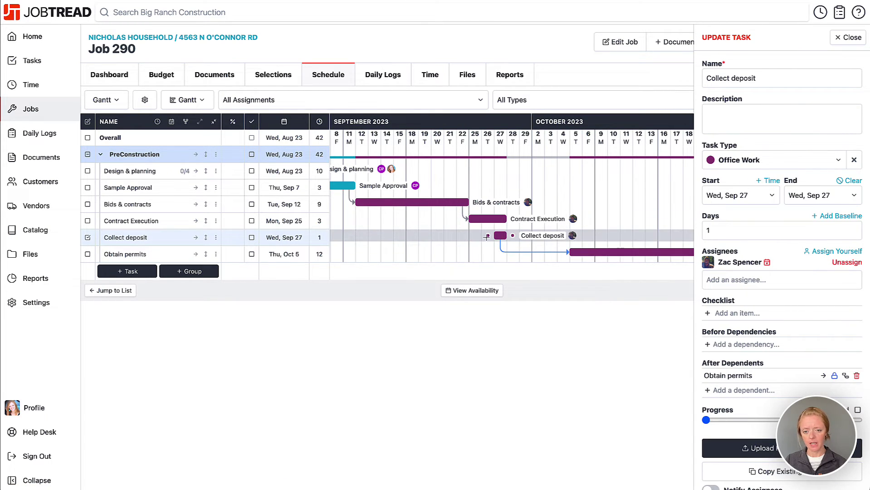
{"action": "left_click_drag", "start_coordinate": [488, 235], "coordinate": [504, 221]}
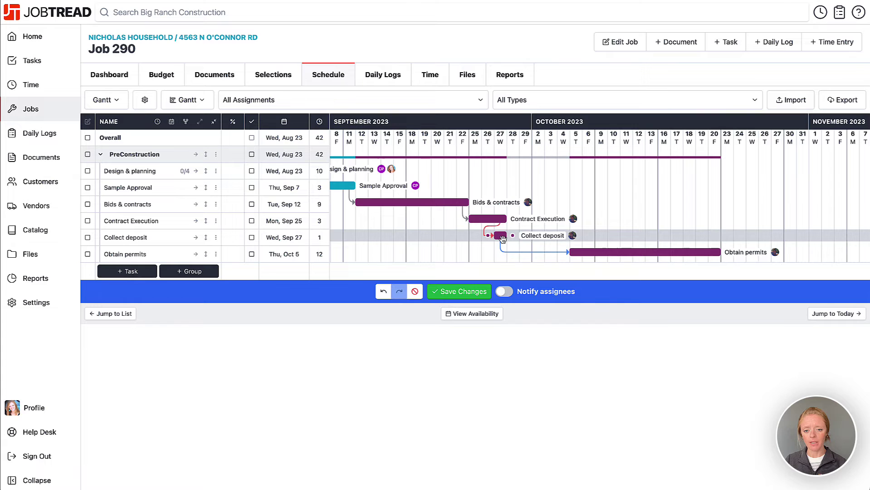
{"action": "left_click_drag", "start_coordinate": [502, 239], "coordinate": [515, 239]}
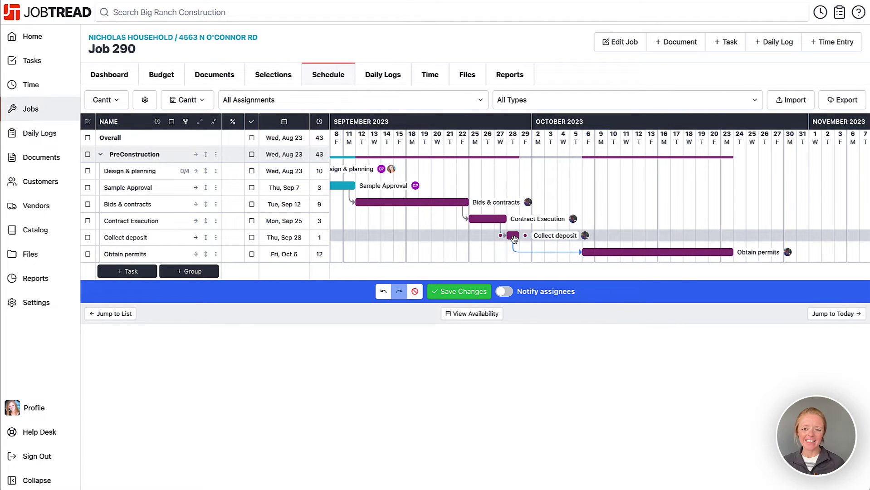
{"action": "left_click_drag", "start_coordinate": [514, 238], "coordinate": [501, 238]}
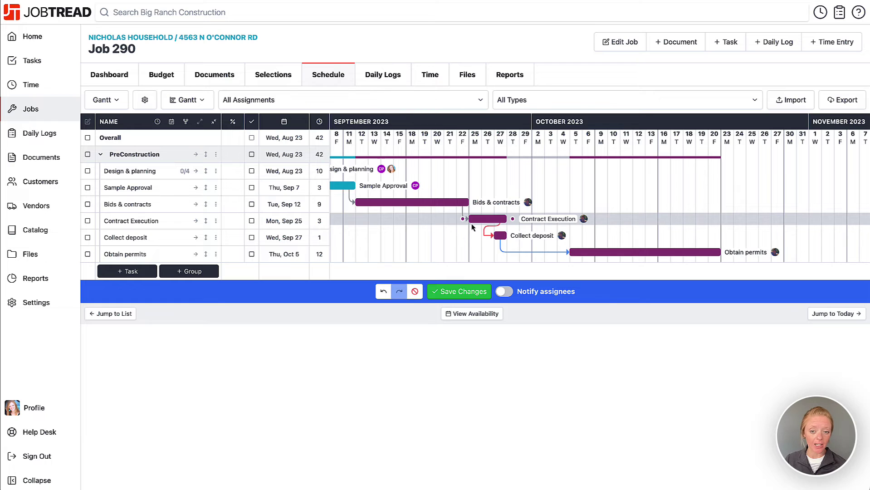
- Anchor Collect deposit's Contract Execution dependency to the dependency start, and test the link by moving Contract Execution
{"action": "left_click", "coordinate": [501, 235]}
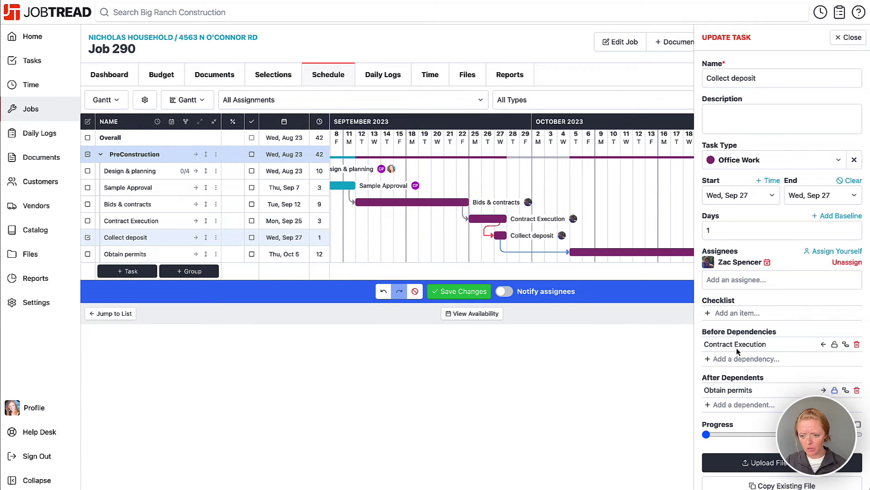
{"action": "left_click", "coordinate": [845, 345]}
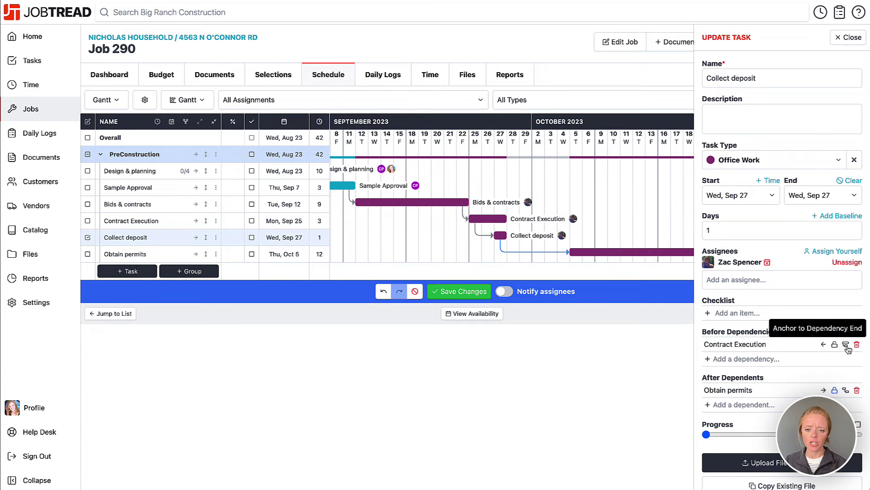
{"action": "left_click", "coordinate": [846, 345]}
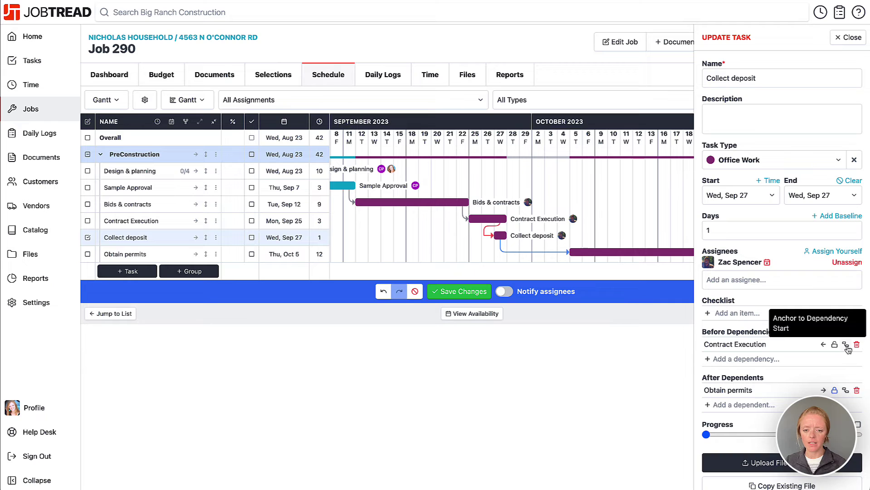
{"action": "left_click", "coordinate": [845, 346]}
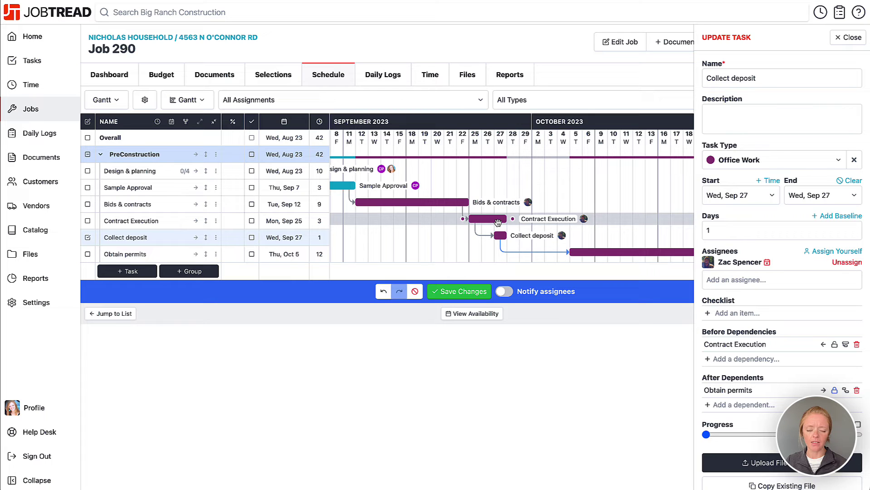
{"action": "mouse_move", "coordinate": [484, 222]}
{"action": "left_mouse_down"}
{"action": "mouse_move", "coordinate": [534, 222]}
{"action": "mouse_move", "coordinate": [485, 223]}
{"action": "left_mouse_up"}
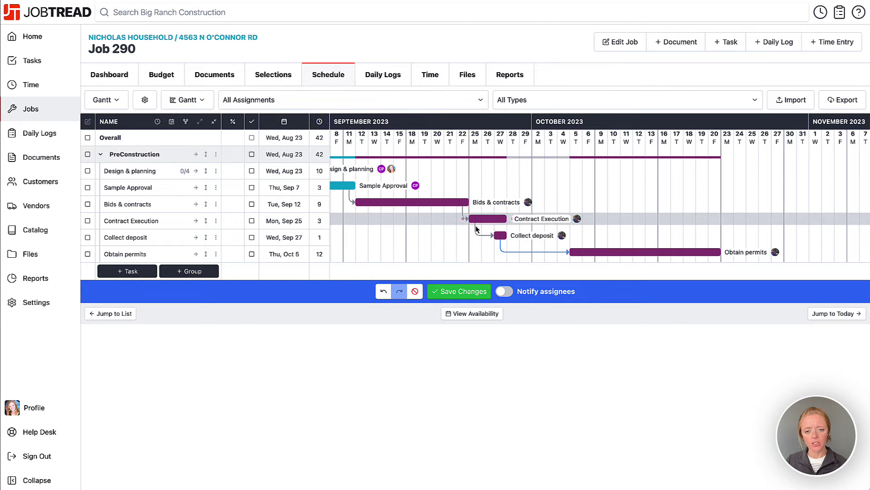
- Lock the Contract Execution dependency in the Collect deposit task, test it by moving Contract Execution, and save the changes
{"action": "left_click", "coordinate": [501, 237]}
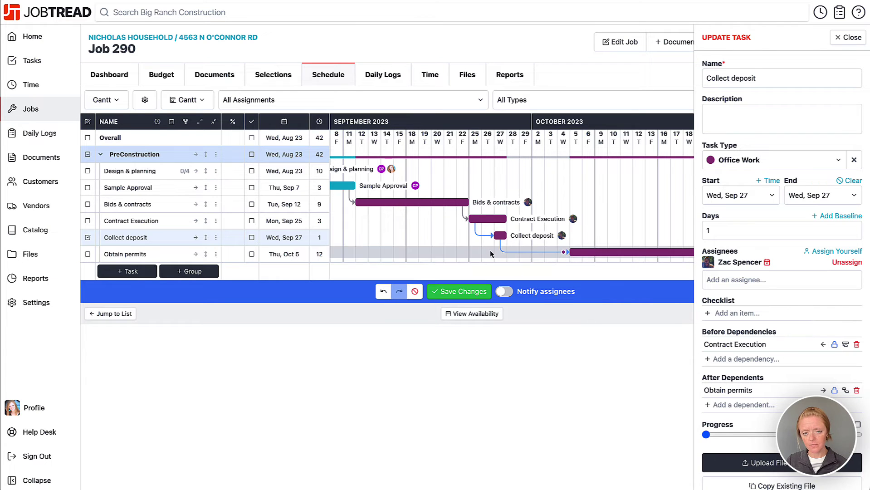
{"action": "mouse_move", "coordinate": [483, 221]}
{"action": "left_mouse_down"}
{"action": "mouse_move", "coordinate": [515, 223]}
{"action": "mouse_move", "coordinate": [489, 224]}
{"action": "left_mouse_up"}
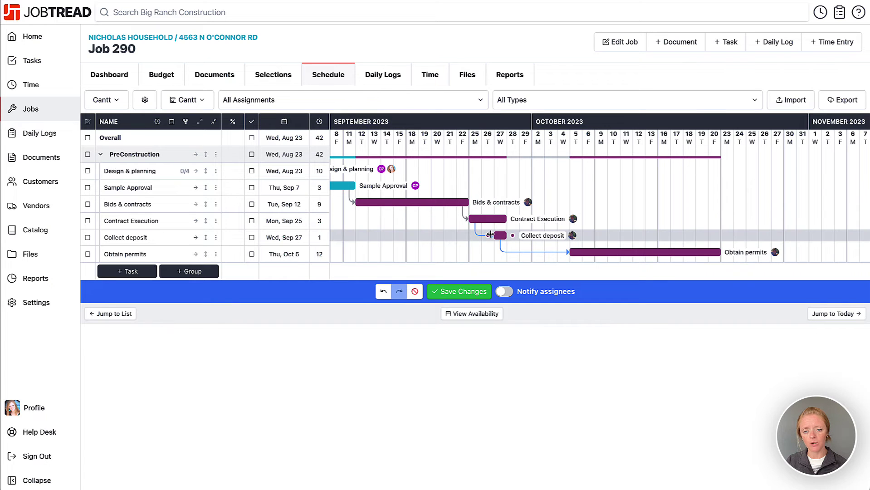
{"action": "left_click", "coordinate": [459, 291]}
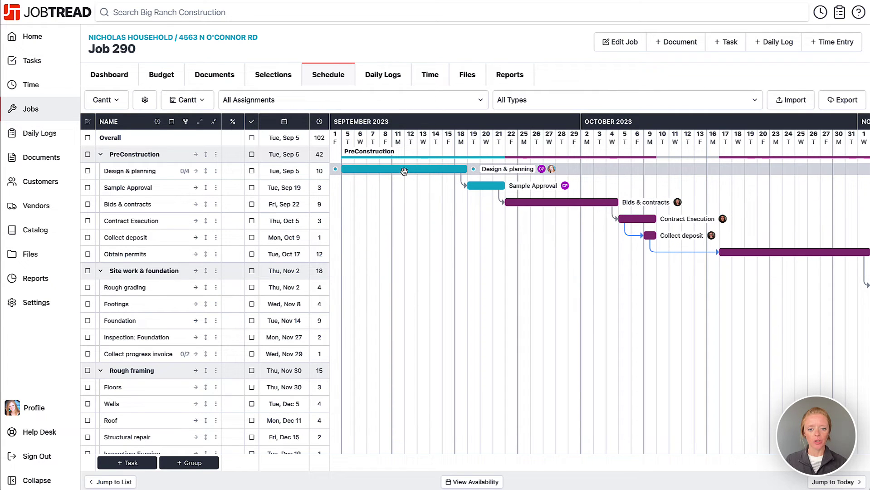
- Move Design & planning on the Gantt chart to start on Fri, Sep 15, and check how its linked tasks shift
{"action": "left_click_drag", "start_coordinate": [406, 171], "coordinate": [508, 172]}
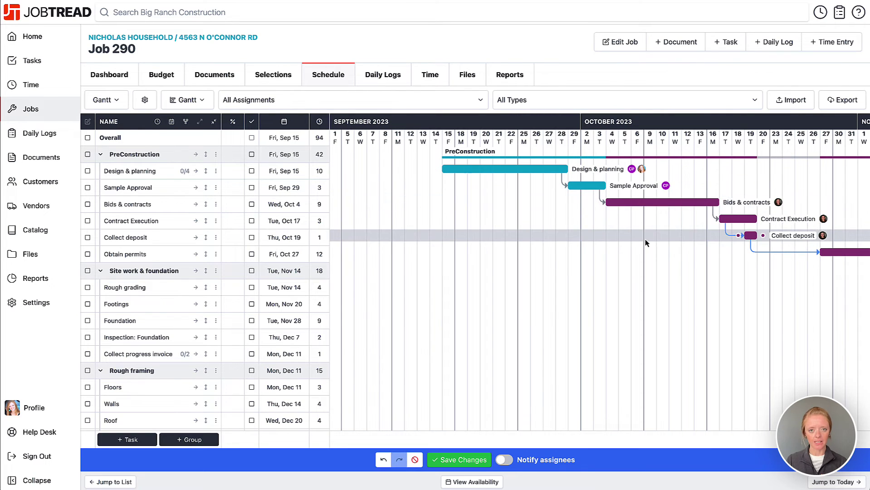
{"action": "scroll", "coordinate": [647, 245], "scroll_direction": "right", "scroll_amount": 5}
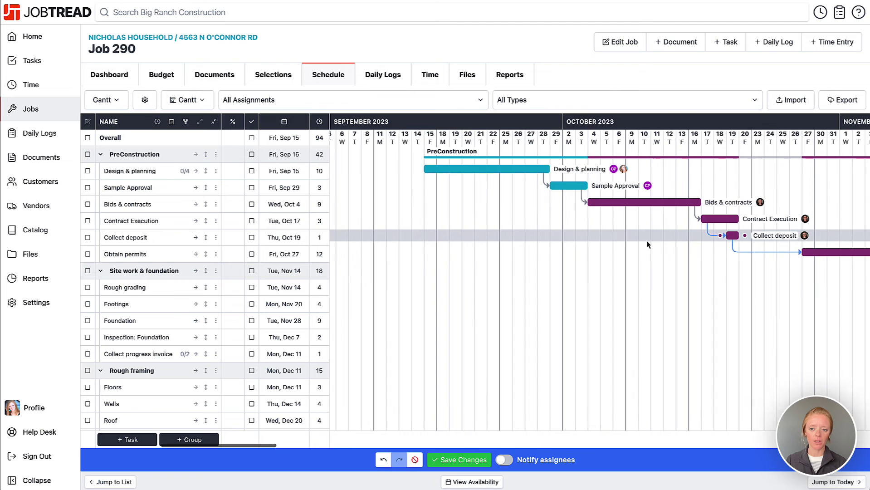
{"action": "scroll", "coordinate": [647, 246], "scroll_direction": "left", "scroll_amount": 3}
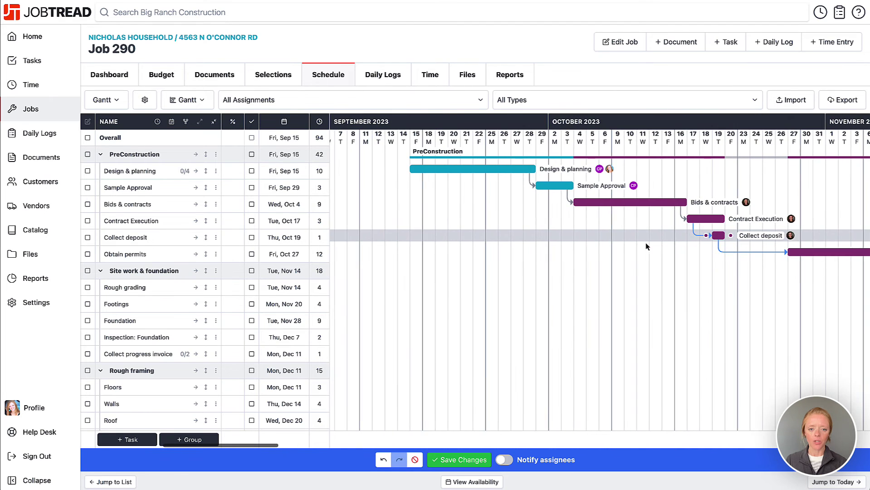
- Try a start date of Tue, Sep 19 in the Design & planning task details, and undo that date change
{"action": "left_click", "coordinate": [422, 175]}
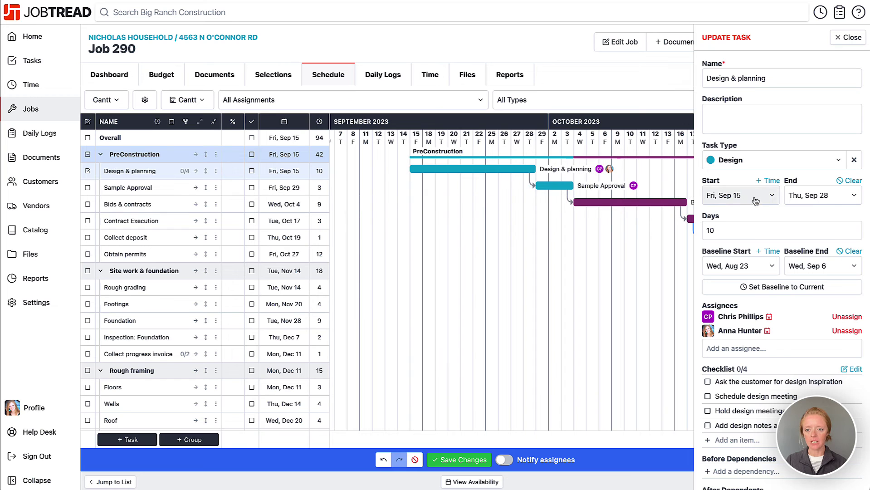
{"action": "left_click", "coordinate": [755, 200]}
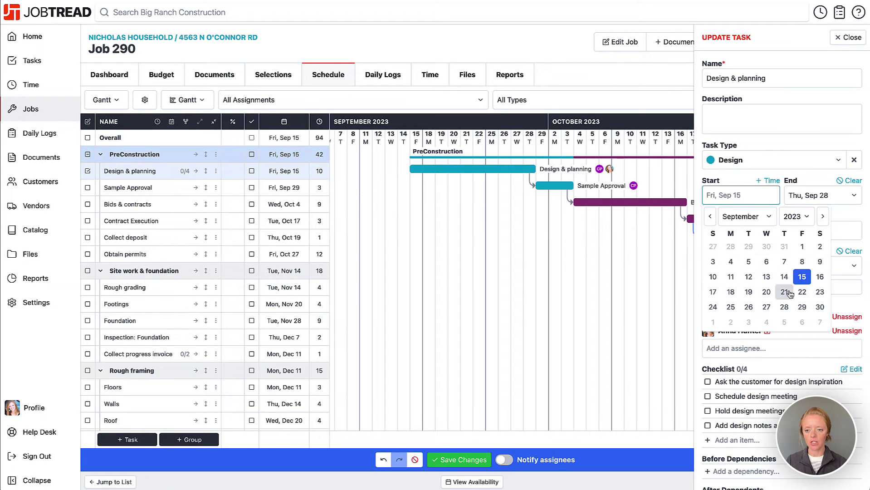
{"action": "left_click", "coordinate": [748, 291]}
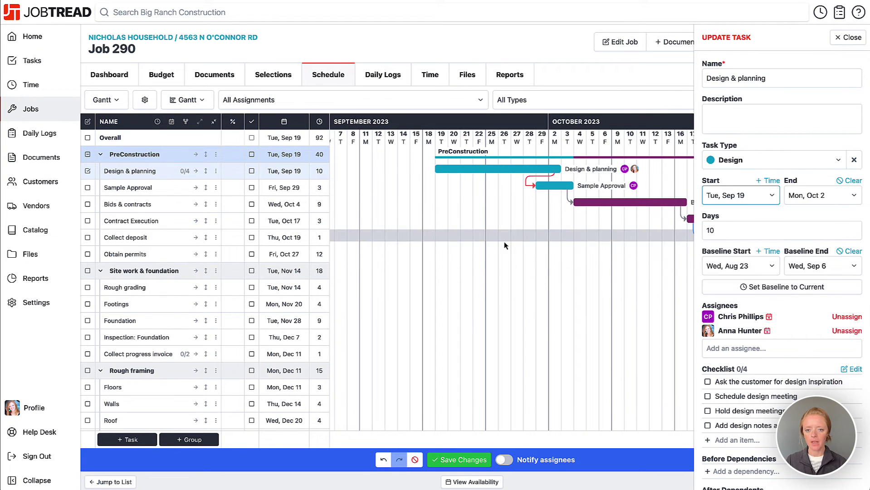
{"action": "scroll", "coordinate": [504, 245], "scroll_direction": "right", "scroll_amount": 5}
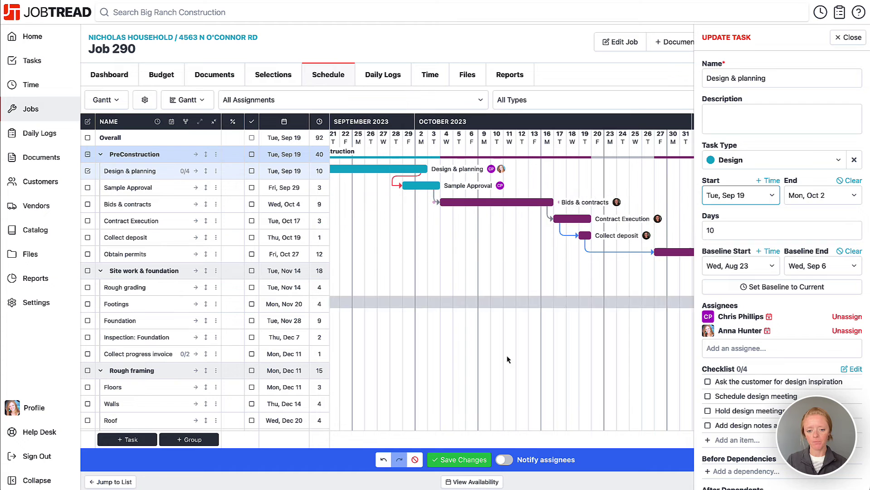
{"action": "left_click", "coordinate": [399, 459]}
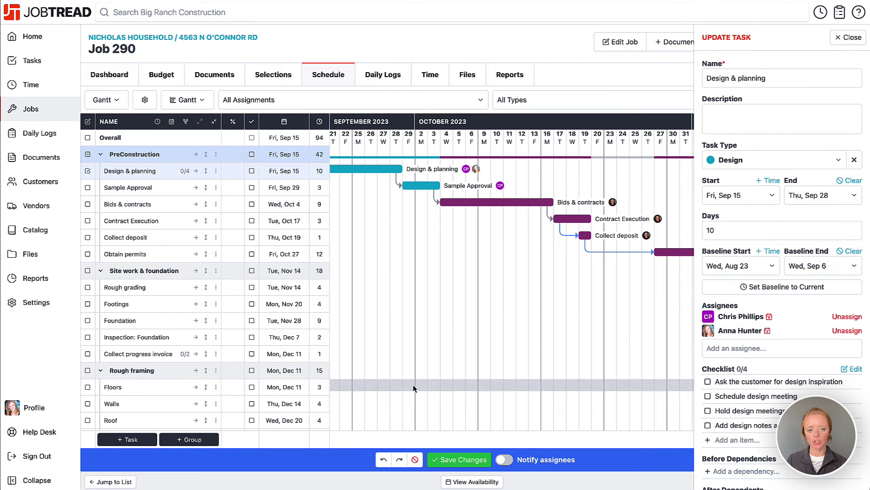
- Save the schedule changes and close the Design & planning task details
{"action": "scroll", "coordinate": [413, 385], "scroll_direction": "left", "scroll_amount": 3}
{"action": "left_click", "coordinate": [459, 459]}
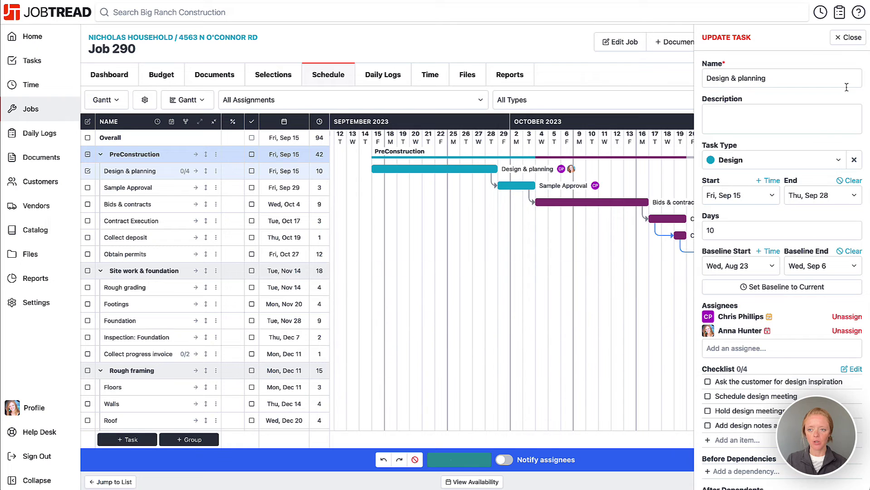
{"action": "left_click", "coordinate": [847, 37]}
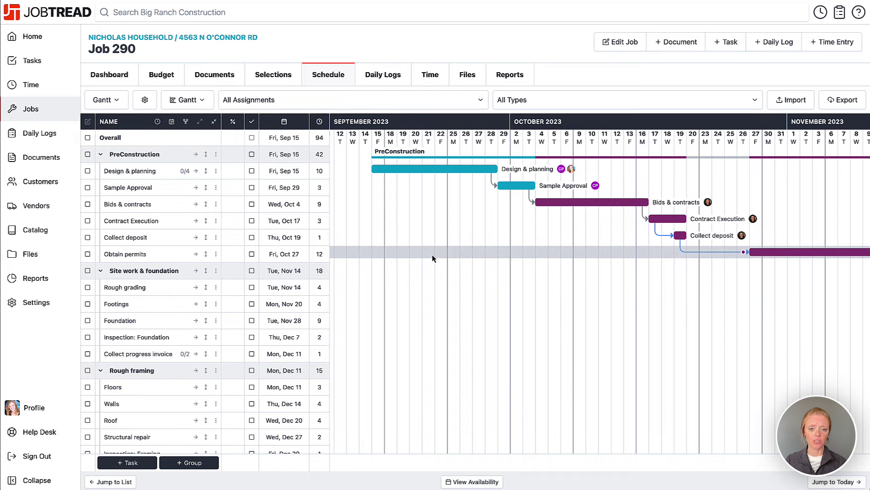
- Select every task in the schedule and shift their start dates by 5 days with the mass actions
{"action": "left_click", "coordinate": [88, 157]}
{"action": "left_click", "coordinate": [88, 158]}
{"action": "left_click", "coordinate": [88, 173]}
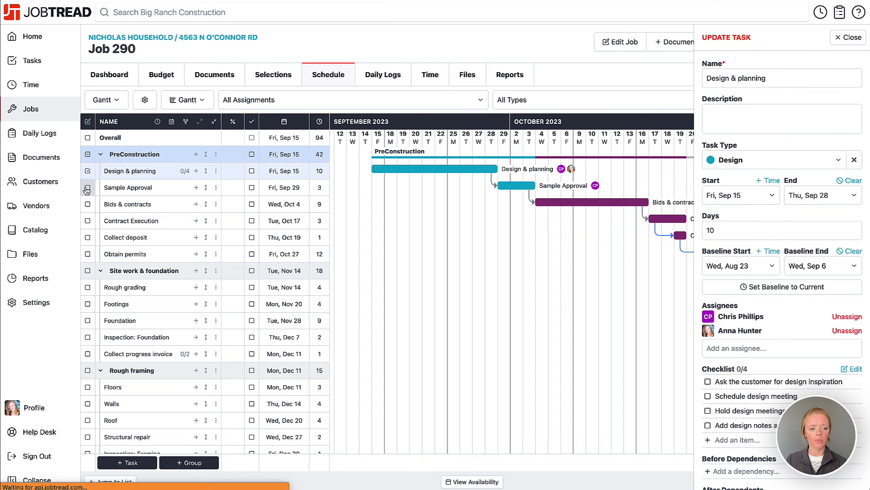
{"action": "left_click", "coordinate": [87, 188]}
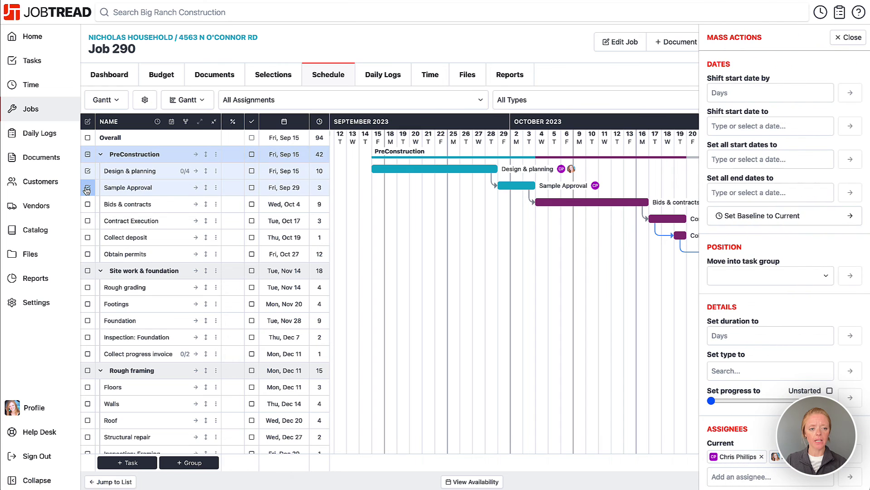
{"action": "left_click", "coordinate": [88, 138]}
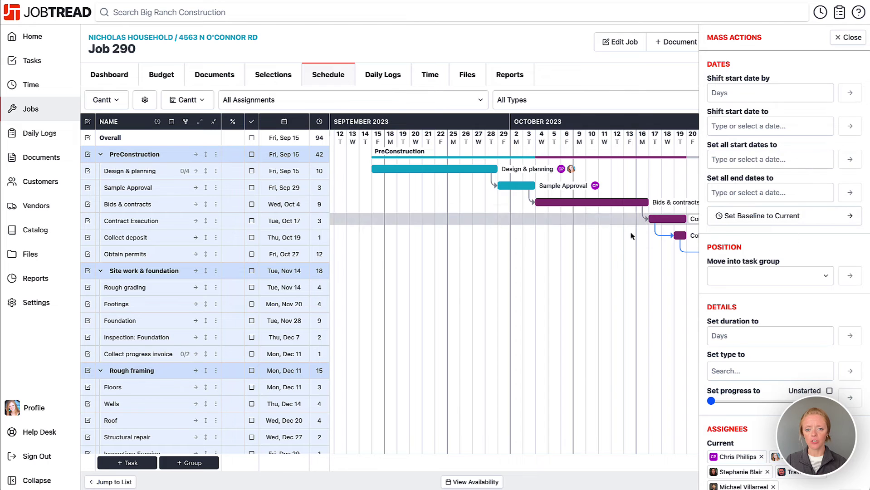
{"action": "scroll", "coordinate": [594, 263], "scroll_direction": "right", "scroll_amount": 2}
{"action": "scroll", "coordinate": [594, 265], "scroll_direction": "left", "scroll_amount": 1}
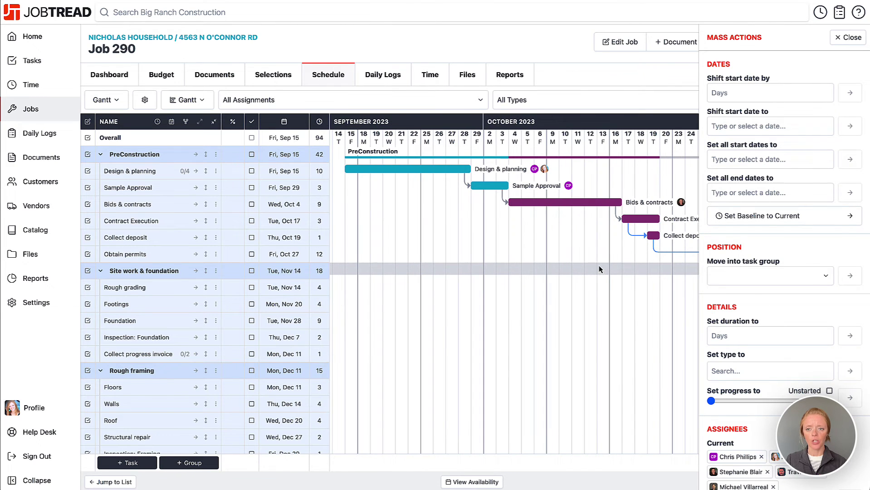
{"action": "left_click", "coordinate": [729, 97]}
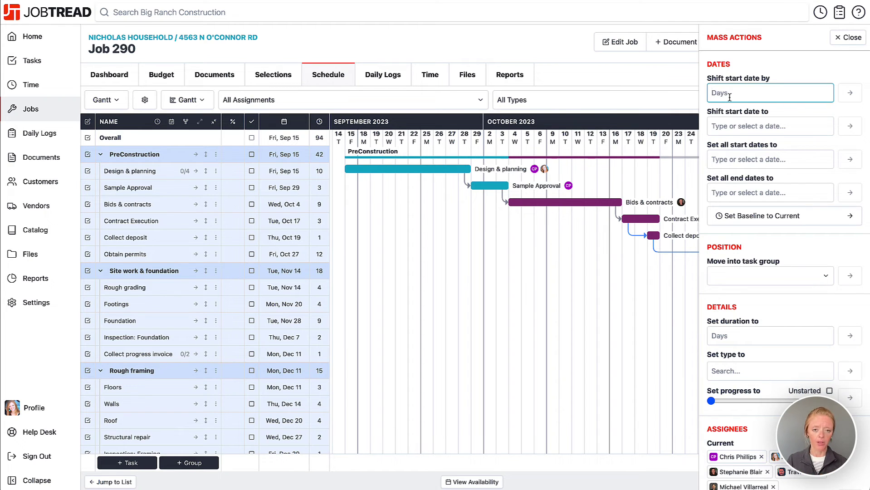
{"action": "type", "text": "5"}
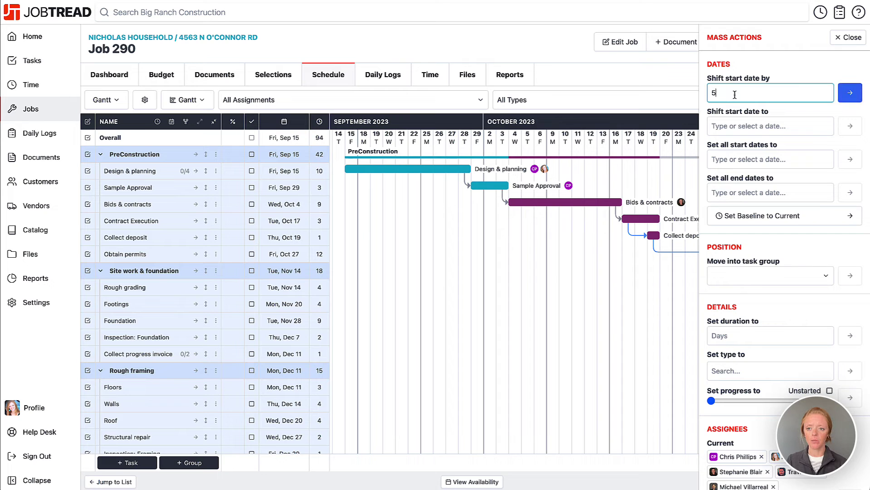
{"action": "left_click", "coordinate": [852, 95]}
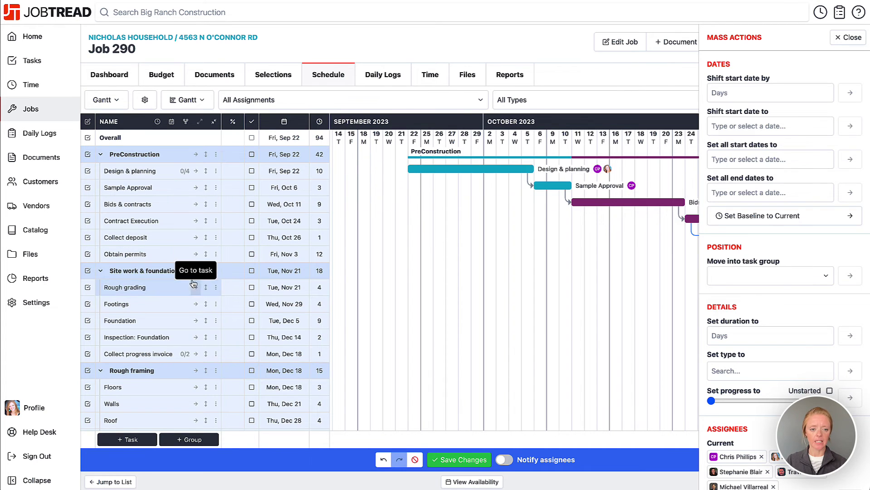
- Shift the start dates of all selected tasks by -9 days
{"action": "left_click", "coordinate": [755, 94]}
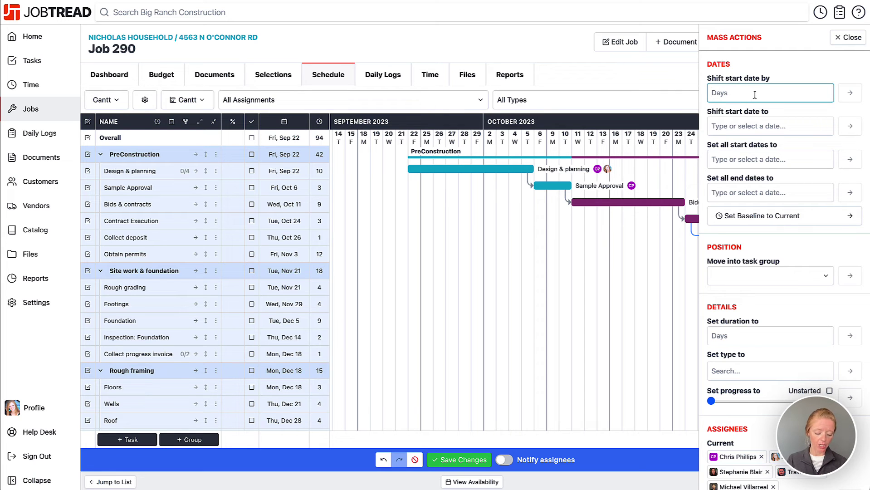
{"action": "type", "text": "-9"}
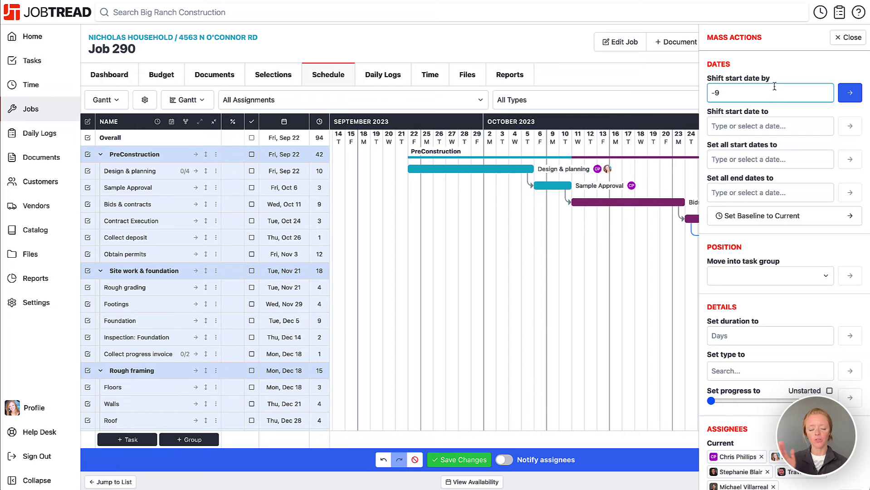
{"action": "left_click", "coordinate": [849, 92]}
{"action": "scroll", "coordinate": [500, 279], "scroll_direction": "left", "scroll_amount": 3}
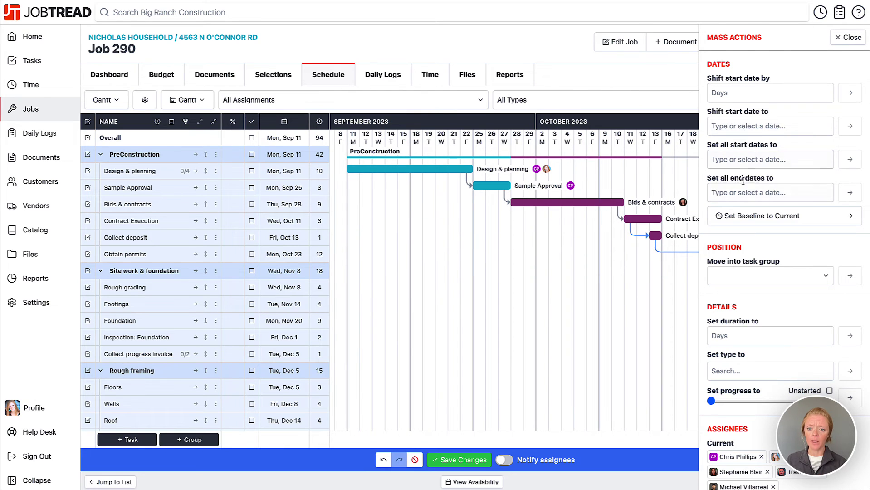
- Shift the start date of all selected tasks to Tue, Aug 22 with the mass actions
{"action": "left_click", "coordinate": [741, 129]}
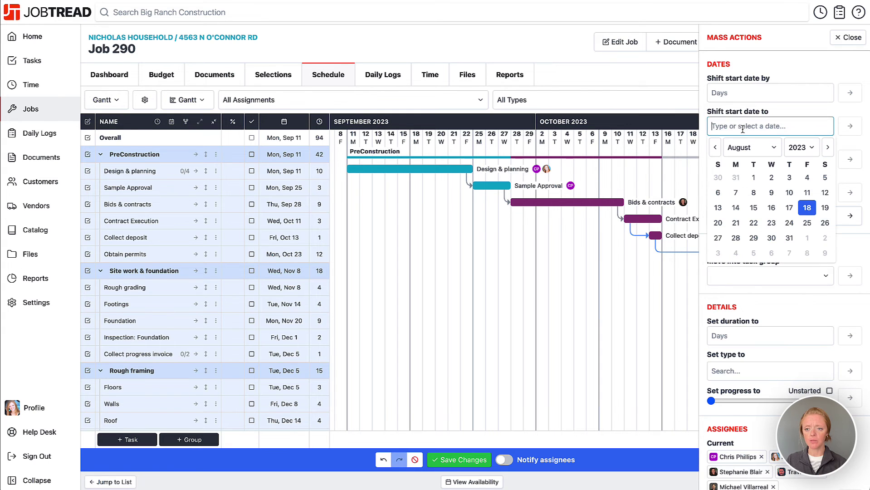
{"action": "left_click", "coordinate": [752, 223]}
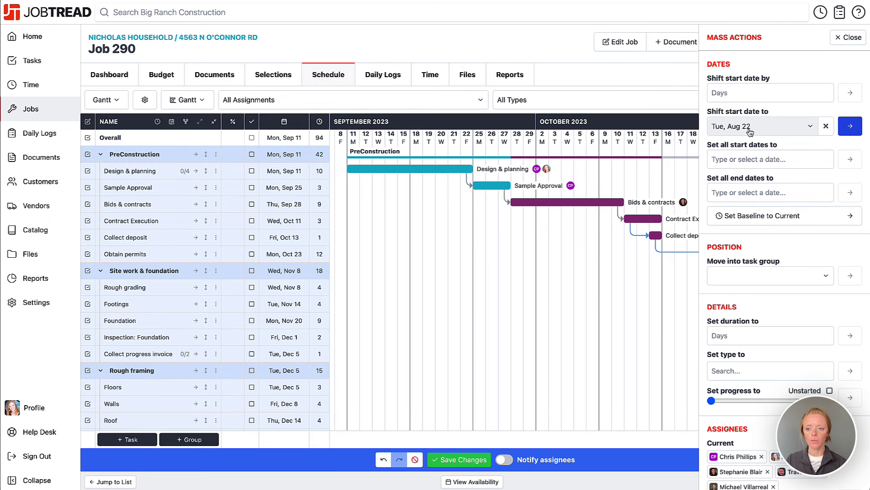
{"action": "left_click", "coordinate": [850, 128]}
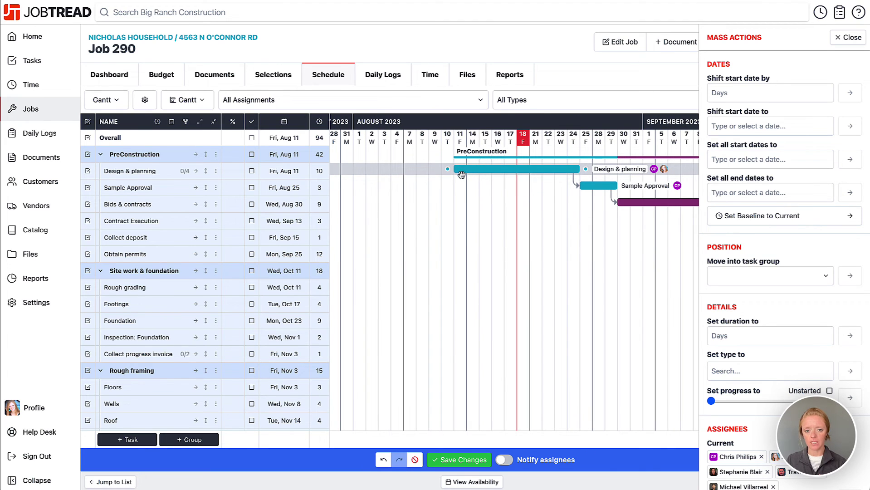
{"action": "scroll", "coordinate": [422, 185], "scroll_direction": "right", "scroll_amount": 5}
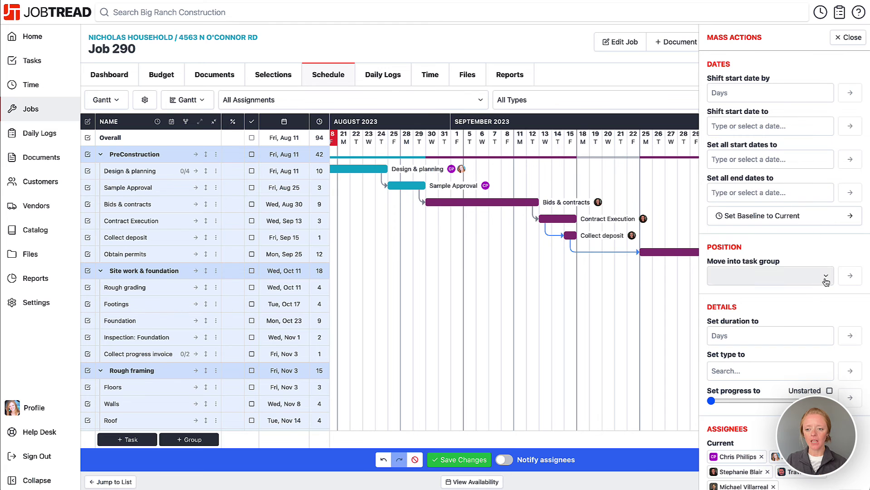
- Look through the task group and task type options for the selected tasks, and mark one assignee for removal
{"action": "left_click", "coordinate": [771, 277]}
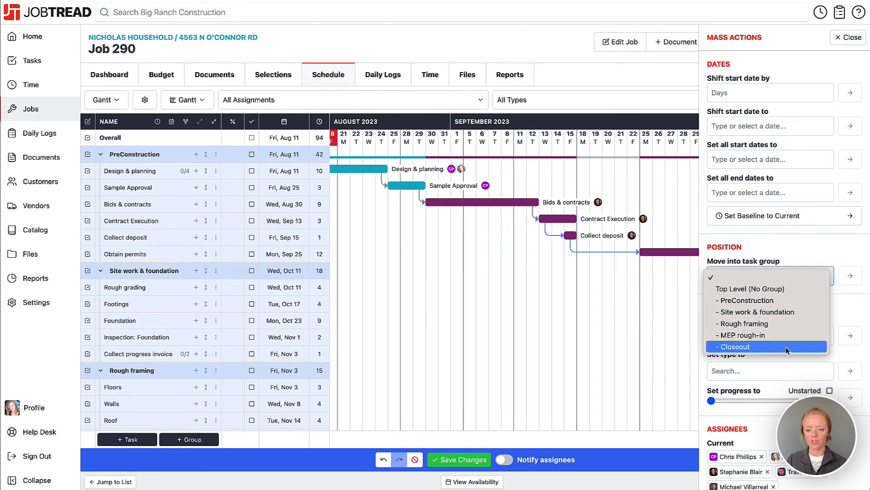
{"action": "left_click", "coordinate": [824, 251]}
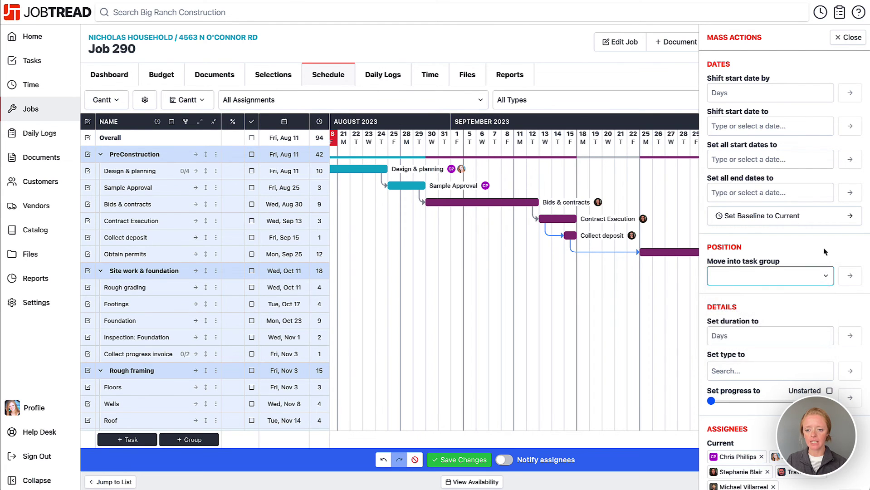
{"action": "scroll", "coordinate": [824, 252], "scroll_direction": "down", "scroll_amount": 3}
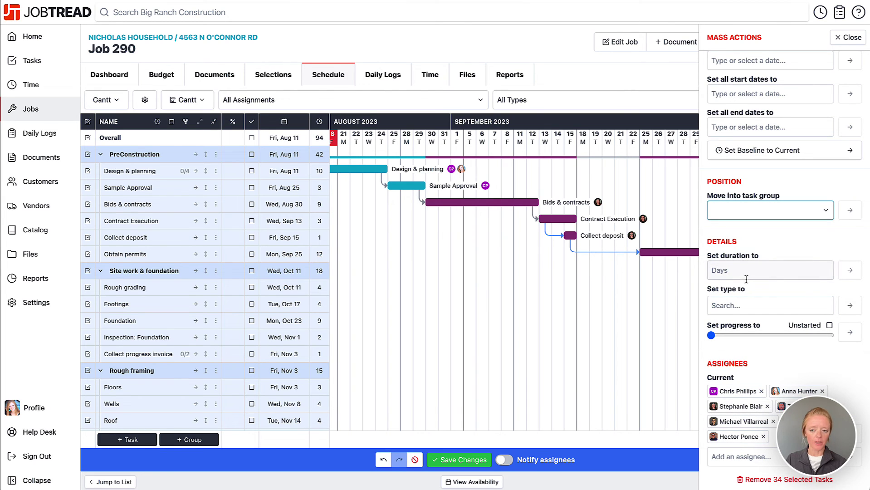
{"action": "left_click", "coordinate": [763, 307]}
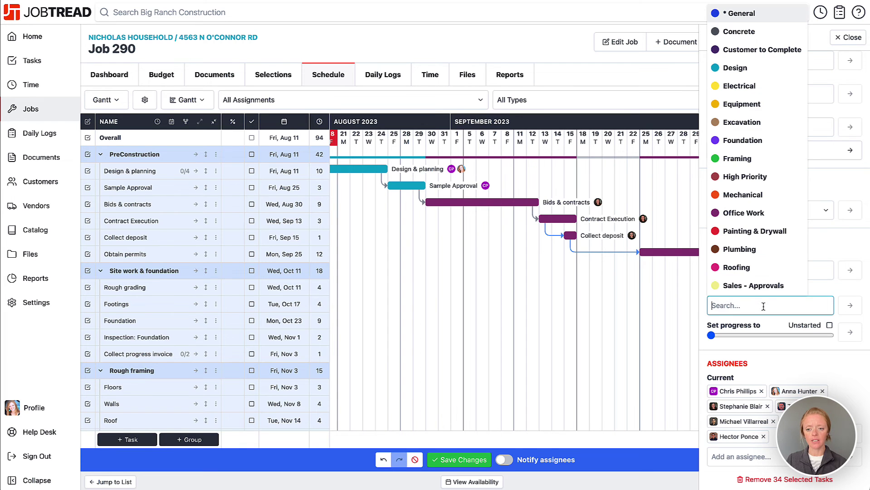
{"action": "left_click", "coordinate": [863, 293]}
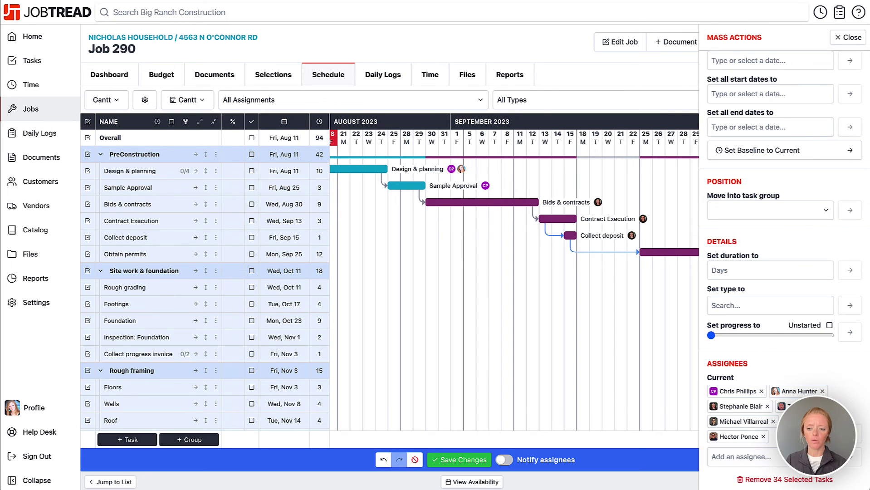
{"action": "left_click", "coordinate": [772, 421]}
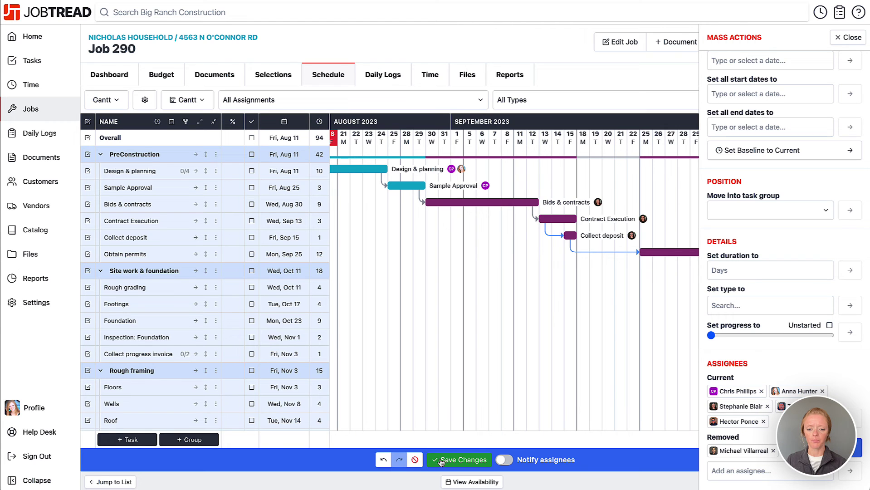
- Save the schedule changes and close the mass actions
{"action": "left_click", "coordinate": [471, 459]}
{"action": "scroll", "coordinate": [771, 157], "scroll_direction": "up", "scroll_amount": 2}
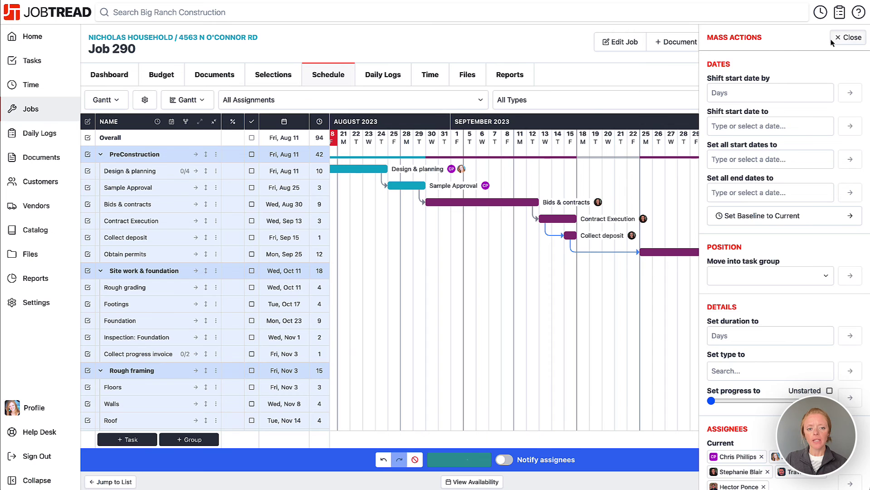
{"action": "left_click", "coordinate": [847, 37]}
- Compare the baseline dates with the scheduled dates in the Design & planning, Sample Approval and Bids & contracts task details
{"action": "scroll", "coordinate": [376, 229], "scroll_direction": "left", "scroll_amount": 5}
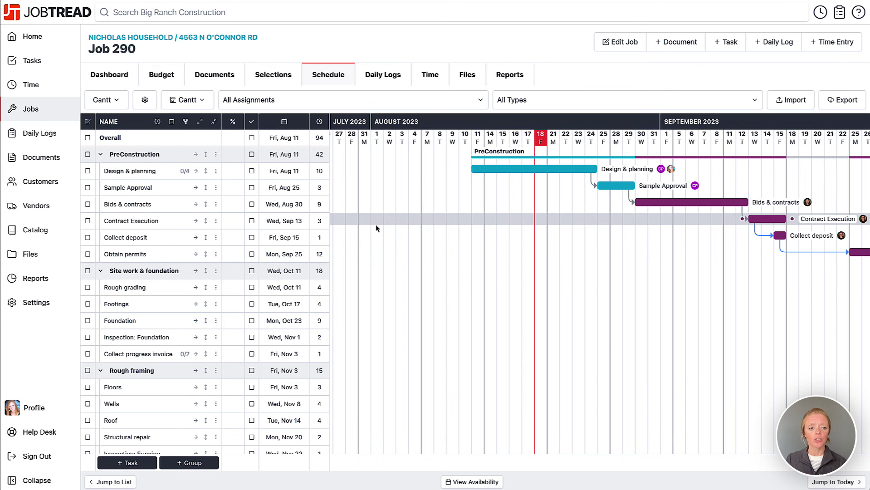
{"action": "scroll", "coordinate": [375, 228], "scroll_direction": "right", "scroll_amount": 5}
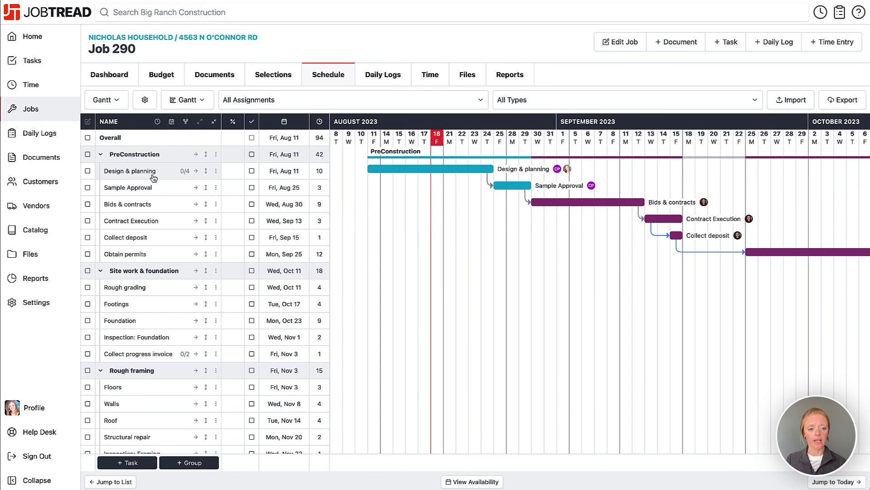
{"action": "left_click", "coordinate": [153, 178]}
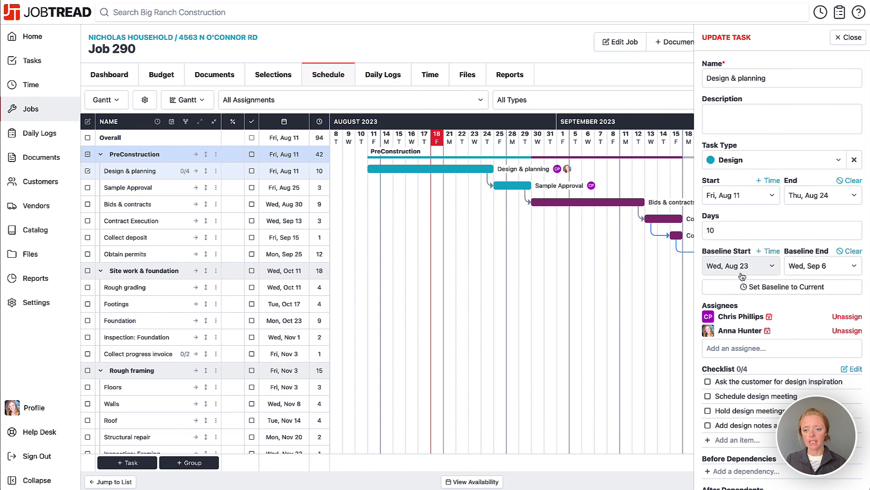
{"action": "left_click", "coordinate": [124, 188]}
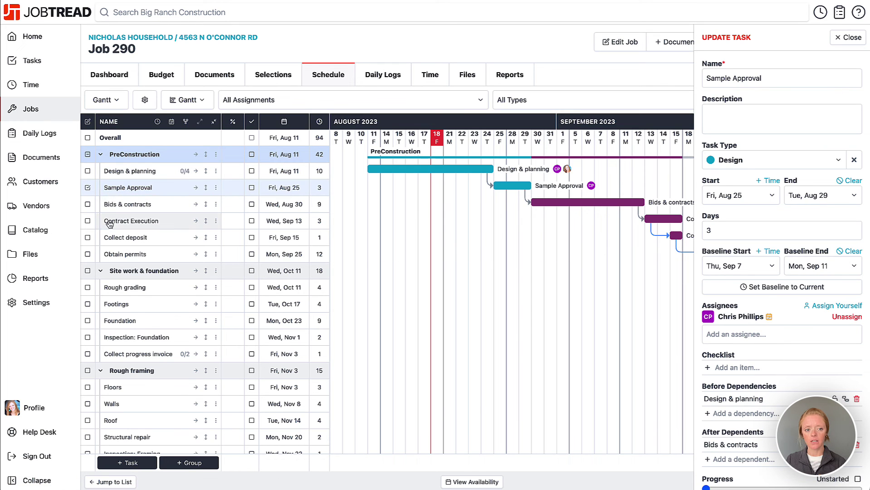
{"action": "left_click", "coordinate": [116, 210]}
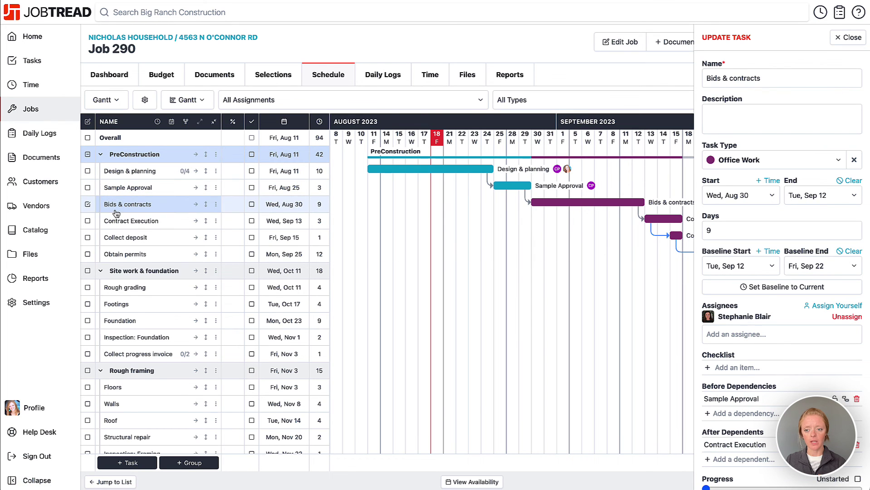
- Add a baseline to the Footings task and close its details
{"action": "left_click", "coordinate": [147, 307]}
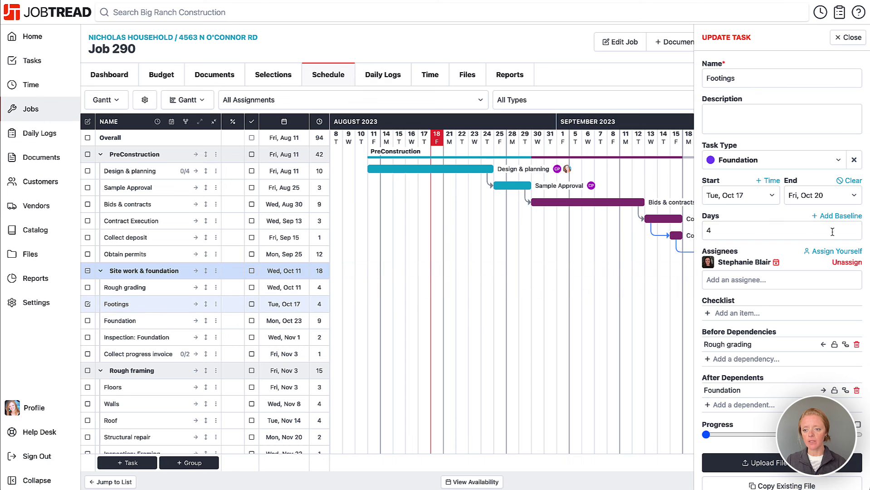
{"action": "left_click", "coordinate": [831, 218]}
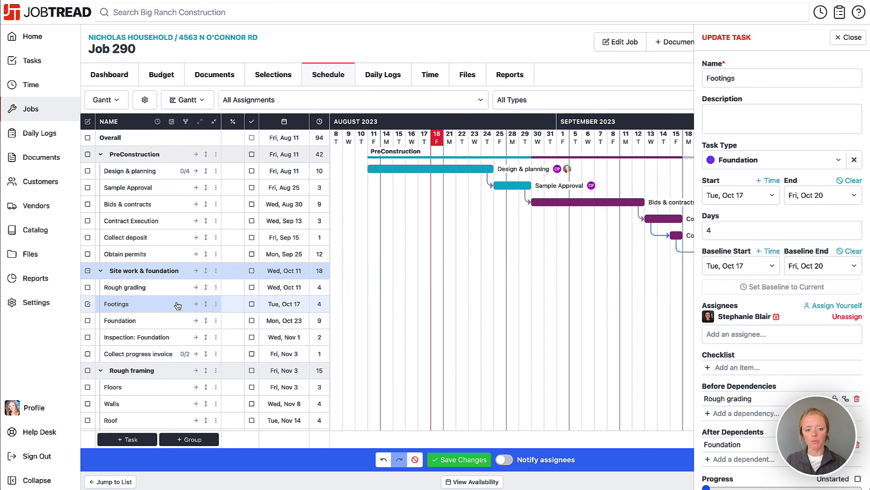
{"action": "scroll", "coordinate": [328, 305], "scroll_direction": "right", "scroll_amount": 10}
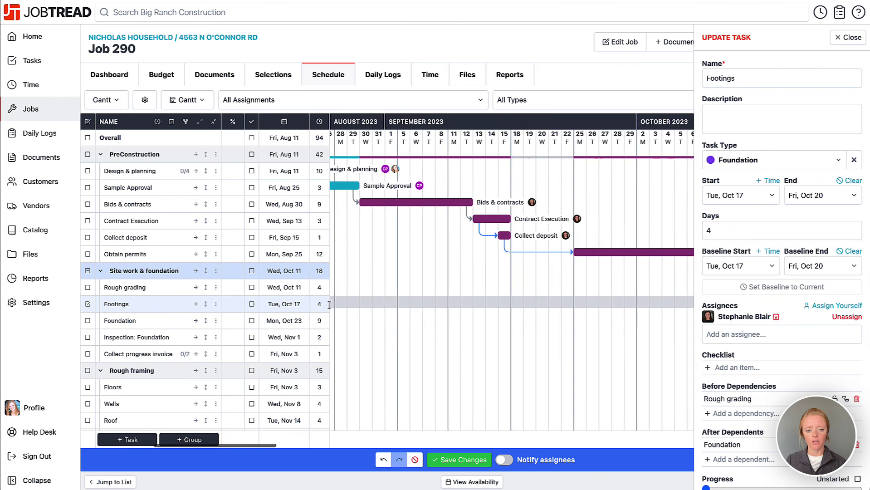
{"action": "scroll", "coordinate": [329, 305], "scroll_direction": "right", "scroll_amount": 5}
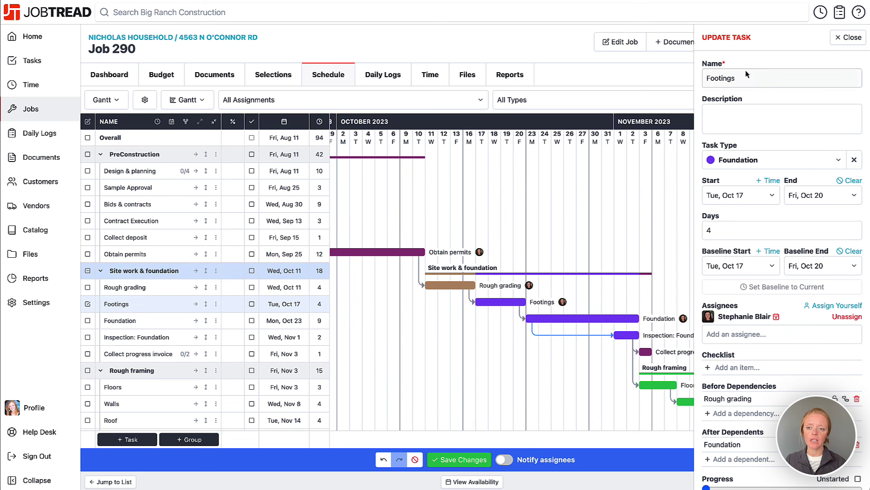
{"action": "left_click", "coordinate": [841, 37]}
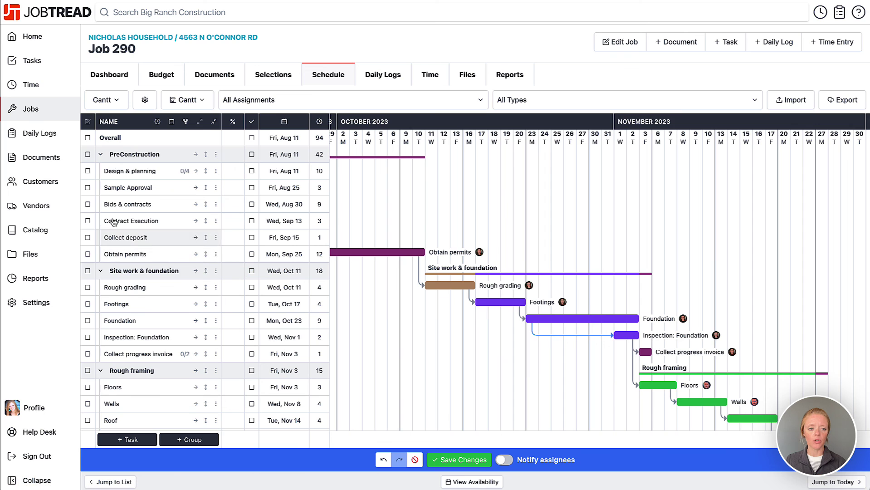
- Set the baseline of all tasks in the PreConstruction group to their current dates
{"action": "left_click", "coordinate": [88, 154]}
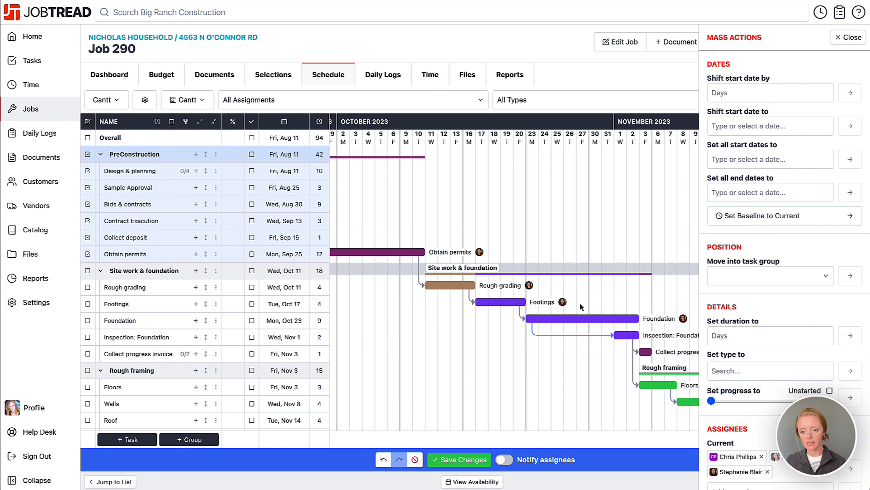
{"action": "left_click", "coordinate": [769, 216]}
{"action": "scroll", "coordinate": [520, 227], "scroll_direction": "left", "scroll_amount": 10}
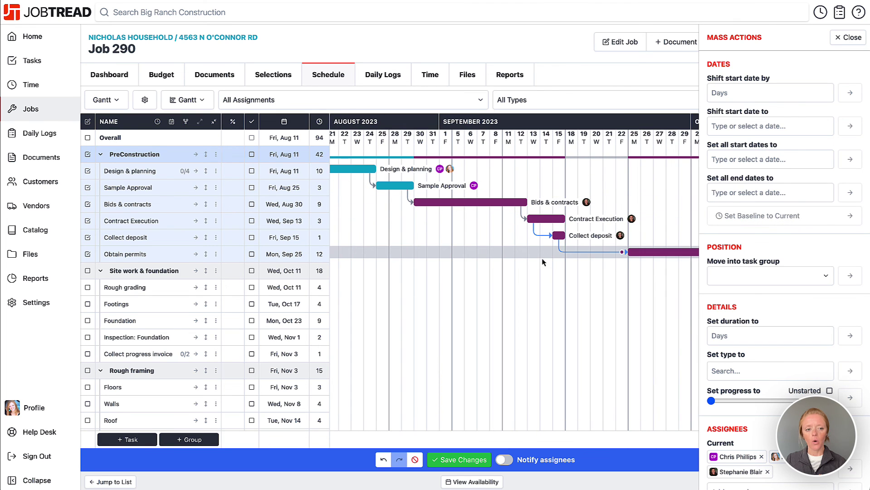
- Set the baseline of every task in the schedule to its current dates, save the changes and clear the selection
{"action": "left_click", "coordinate": [88, 138]}
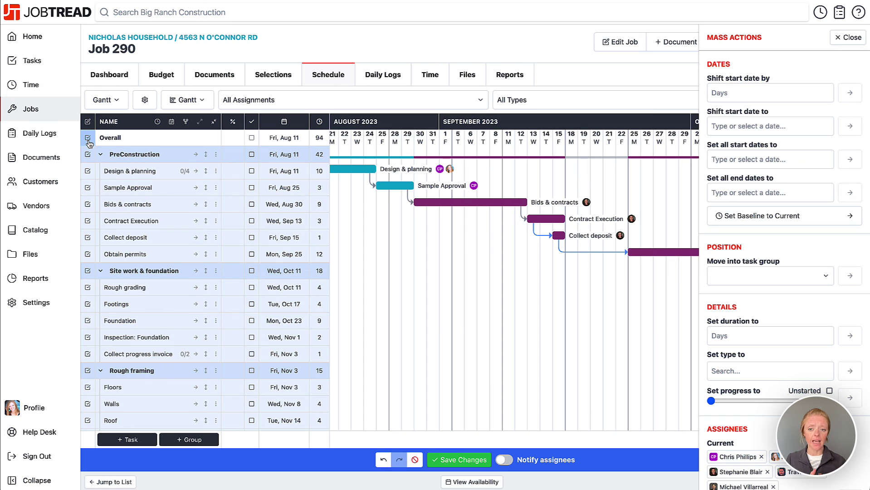
{"action": "left_click", "coordinate": [758, 218]}
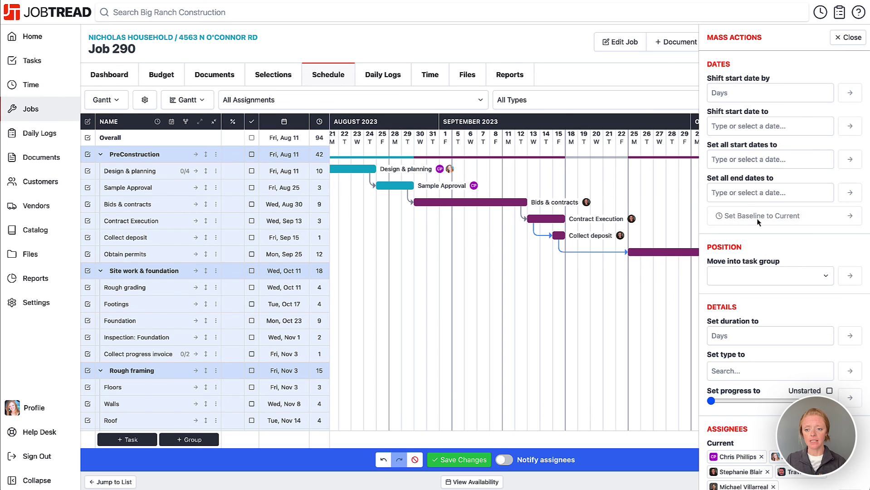
{"action": "left_click", "coordinate": [459, 459]}
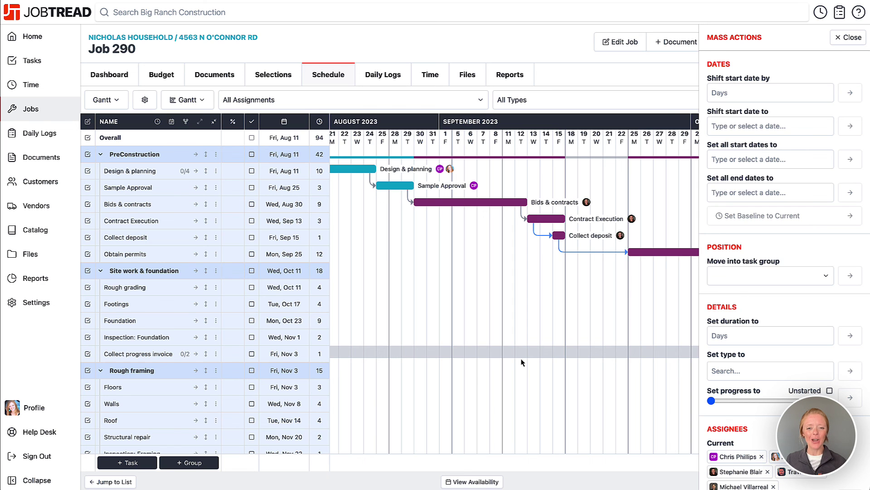
{"action": "left_click", "coordinate": [87, 137]}
- Move the Design & planning bar on the Gantt chart to start on Wed, Sep 6
{"action": "scroll", "coordinate": [589, 263], "scroll_direction": "left", "scroll_amount": 5}
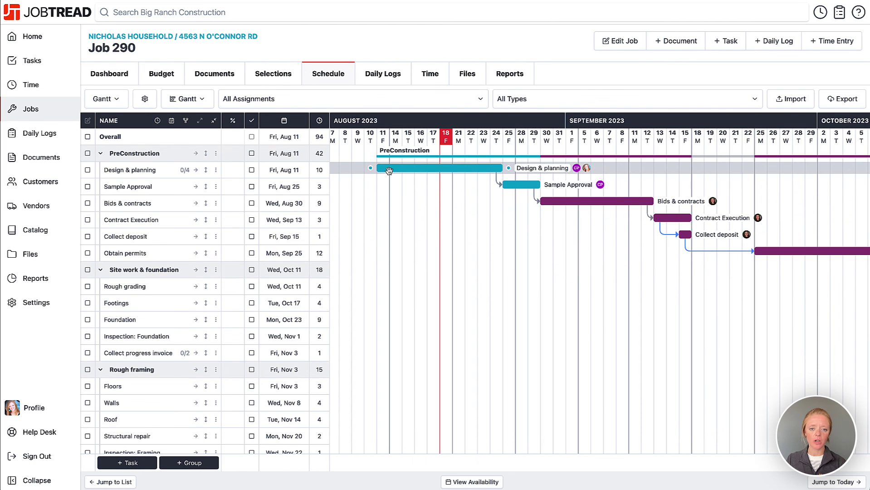
{"action": "left_click_drag", "start_coordinate": [393, 169], "coordinate": [612, 161]}
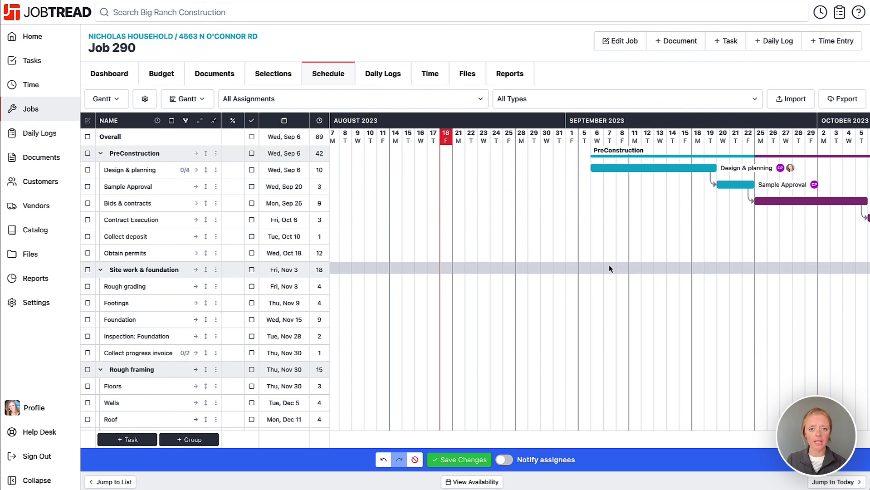
{"action": "scroll", "coordinate": [598, 264], "scroll_direction": "right", "scroll_amount": 1}
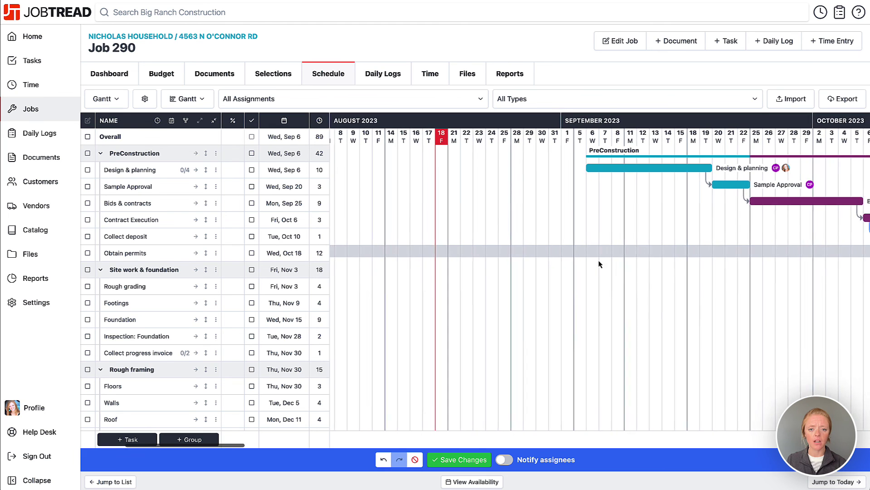
{"action": "scroll", "coordinate": [598, 264], "scroll_direction": "left", "scroll_amount": 5}
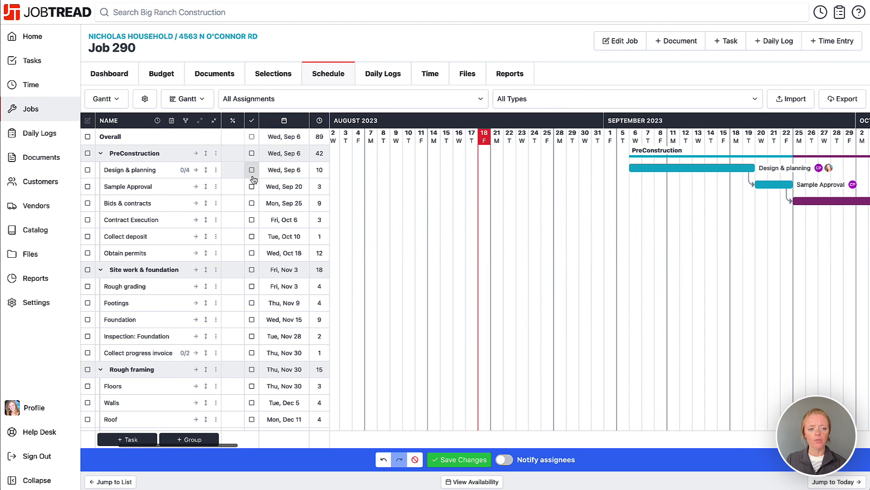
- Show the baselines on the Gantt chart and compare them with the current dates across all task groups
{"action": "left_click", "coordinate": [159, 122]}
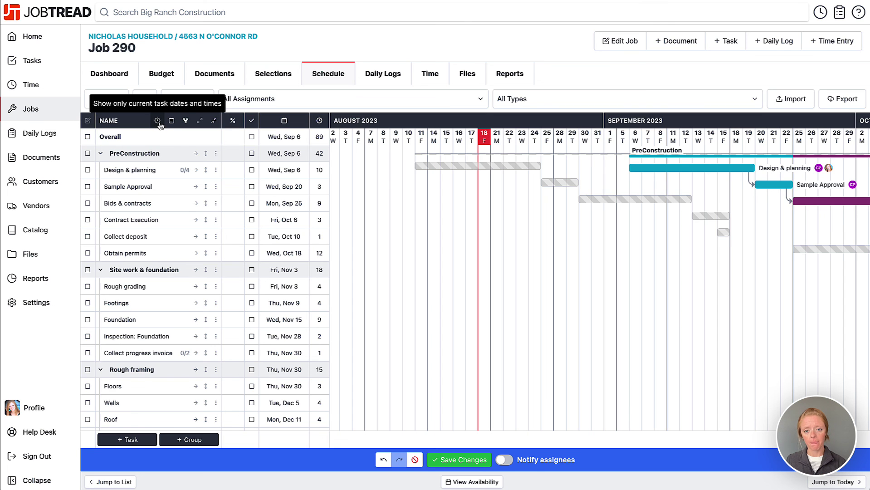
{"action": "scroll", "coordinate": [667, 263], "scroll_direction": "right", "scroll_amount": 6}
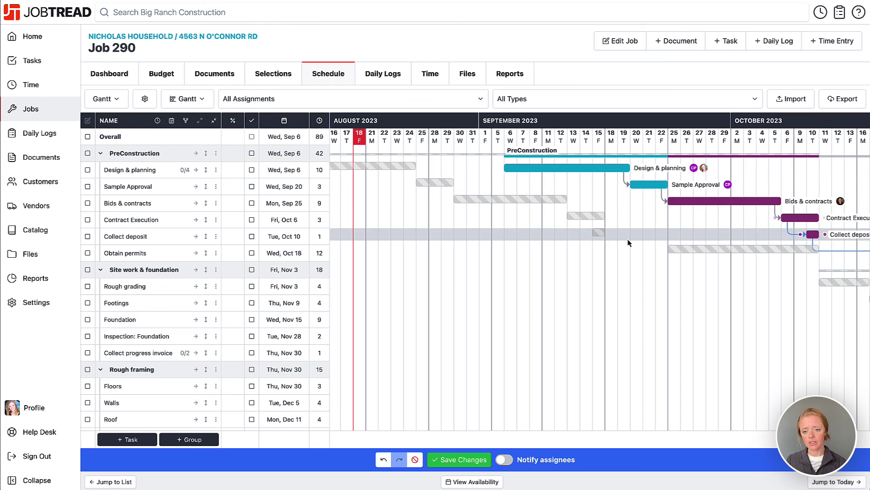
{"action": "scroll", "coordinate": [678, 255], "scroll_direction": "right", "scroll_amount": 6}
{"action": "scroll", "coordinate": [676, 258], "scroll_direction": "right", "scroll_amount": 8}
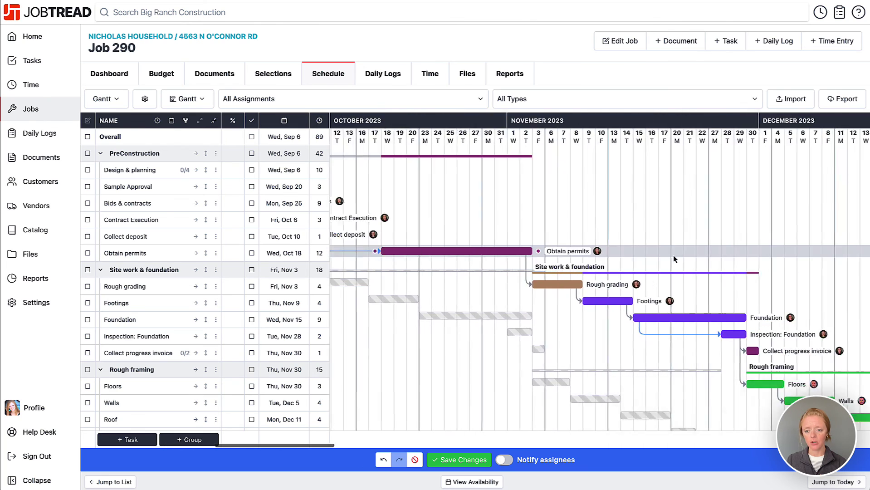
{"action": "scroll", "coordinate": [627, 248], "scroll_direction": "down", "scroll_amount": 5}
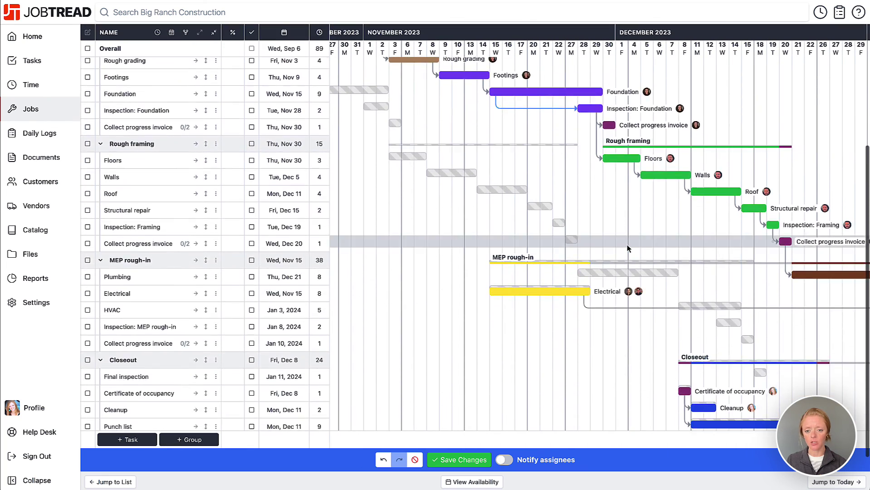
{"action": "scroll", "coordinate": [627, 249], "scroll_direction": "up", "scroll_amount": 4}
{"action": "scroll", "coordinate": [585, 247], "scroll_direction": "left", "scroll_amount": 10}
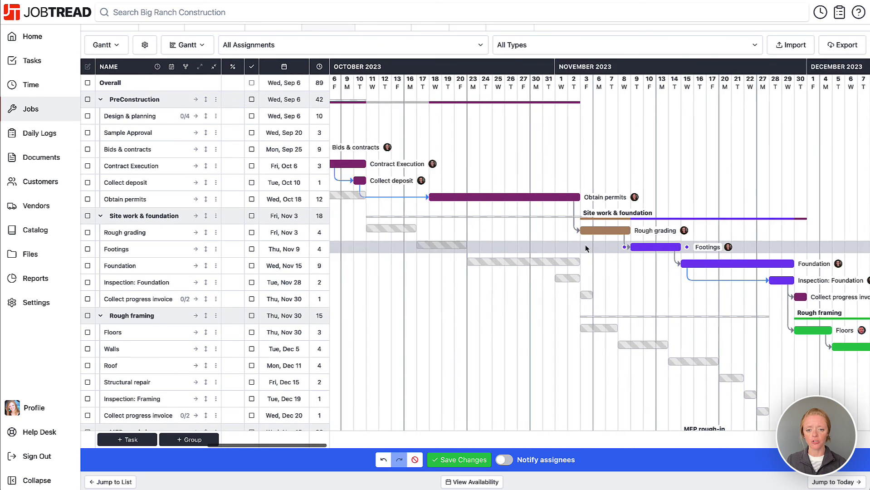
{"action": "scroll", "coordinate": [584, 248], "scroll_direction": "left", "scroll_amount": 3}
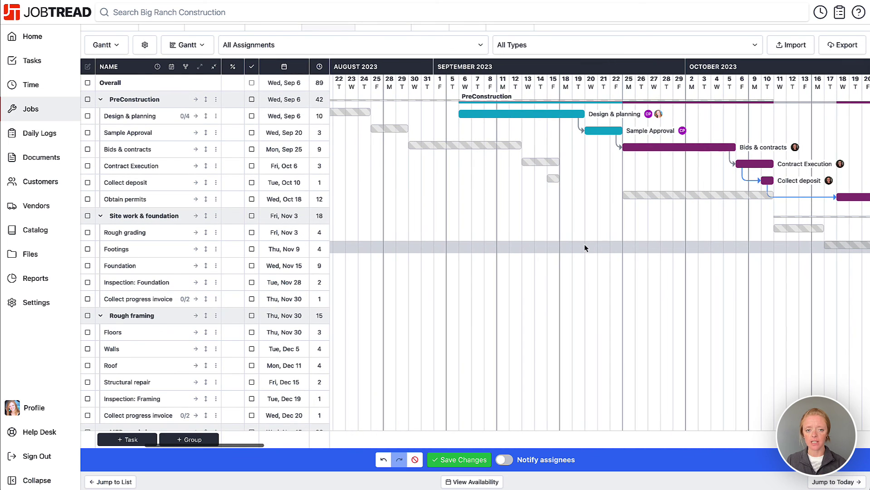
{"action": "scroll", "coordinate": [580, 247], "scroll_direction": "left", "scroll_amount": 3}
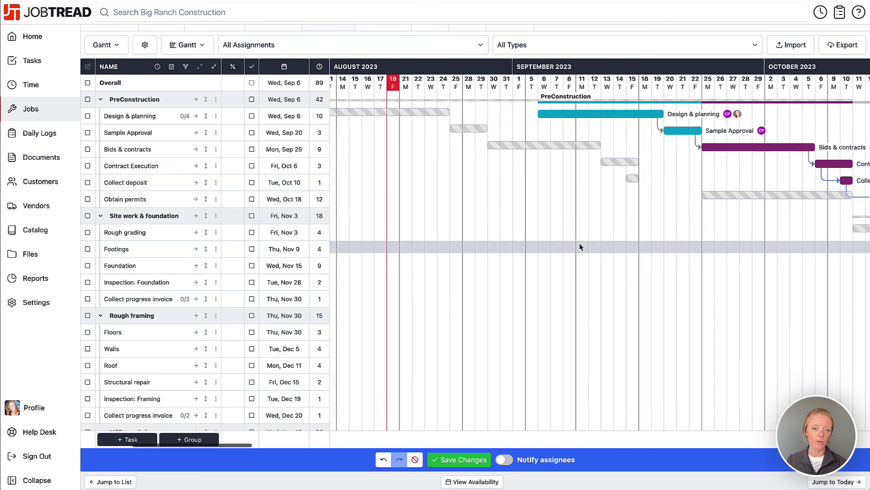
{"action": "scroll", "coordinate": [579, 247], "scroll_direction": "right", "scroll_amount": 1}
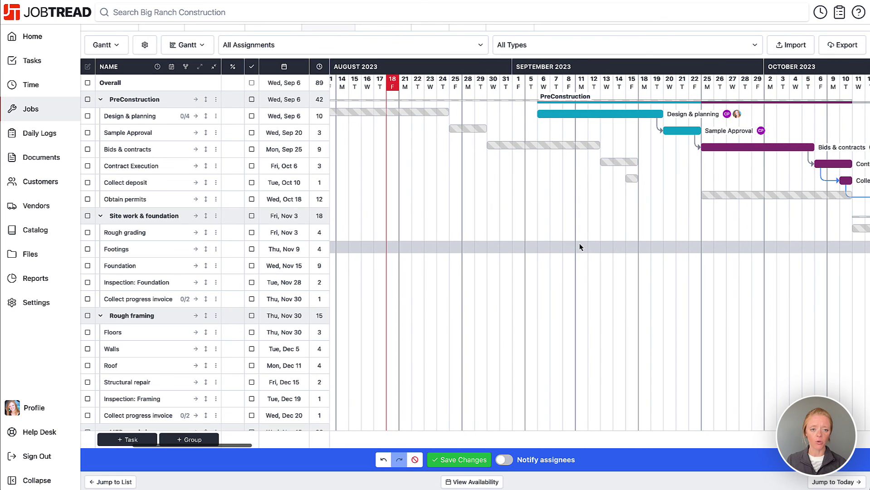